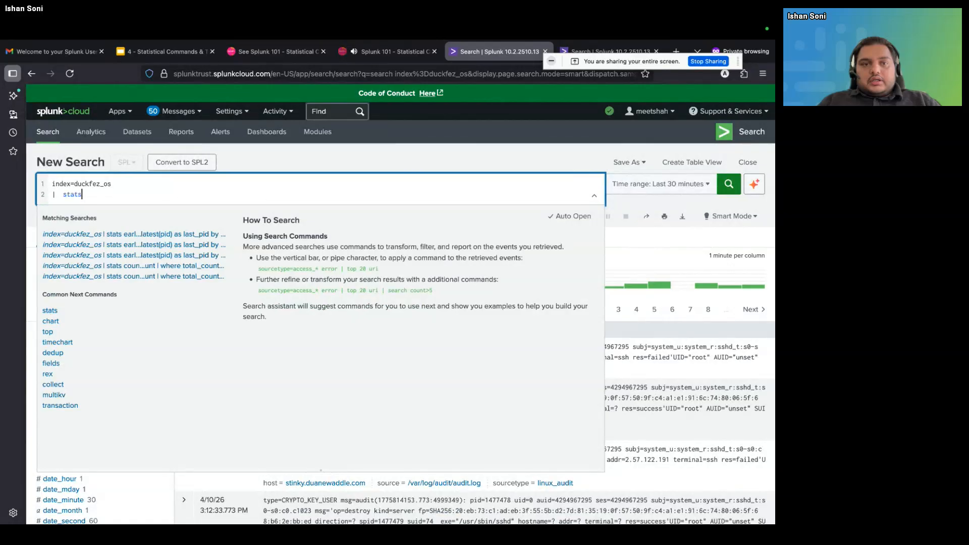
Complete the stats line as "stats count by host" for index=duckfez_os and run the search
{"action": "type", "text": "by"}
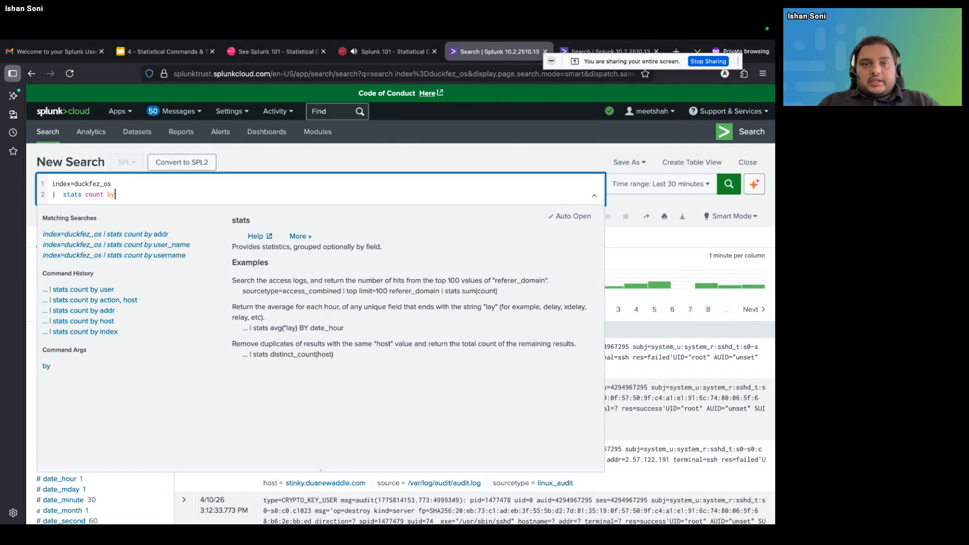
{"action": "type", "text": "host"}
{"action": "key", "text": "Return"}
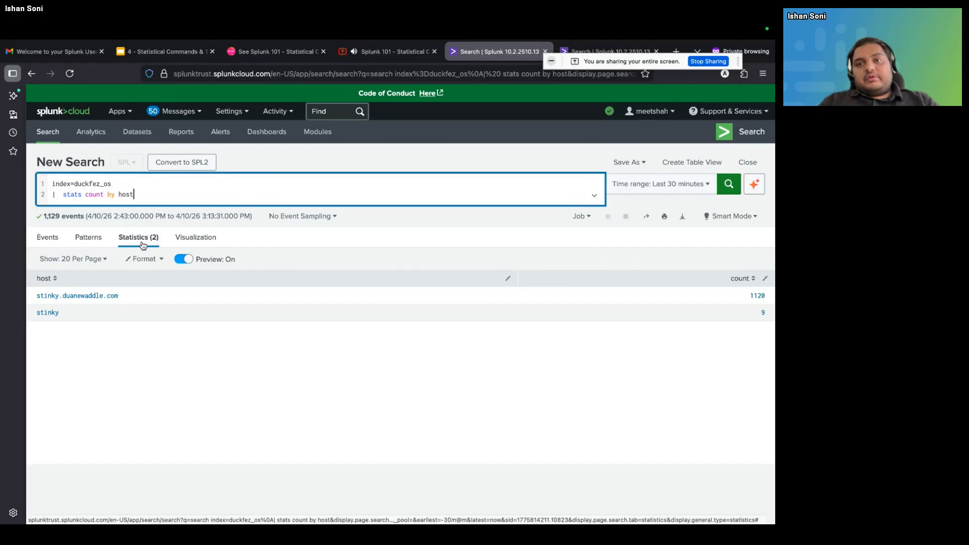
Rerun the search in Verbose Mode and show its underlying events
{"action": "left_click", "coordinate": [53, 247]}
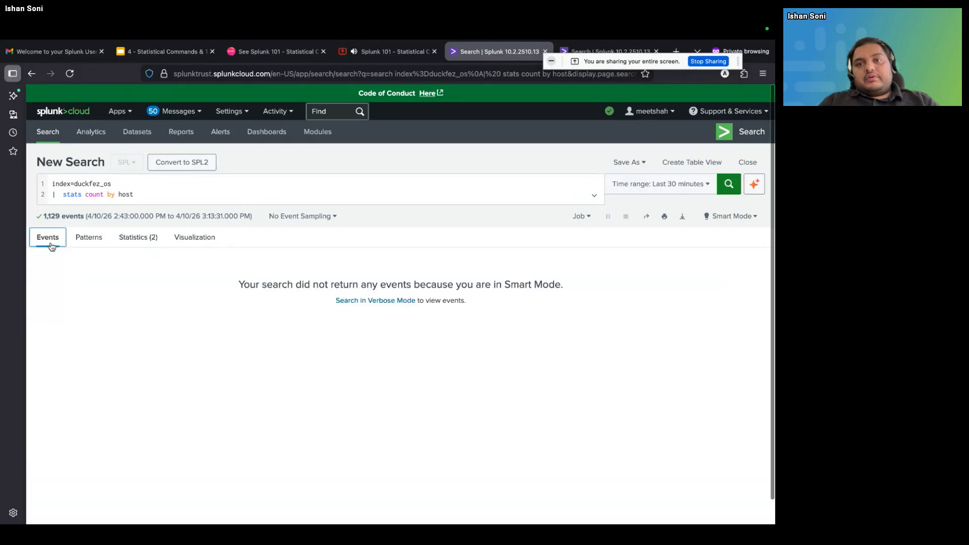
{"action": "left_click", "coordinate": [370, 305]}
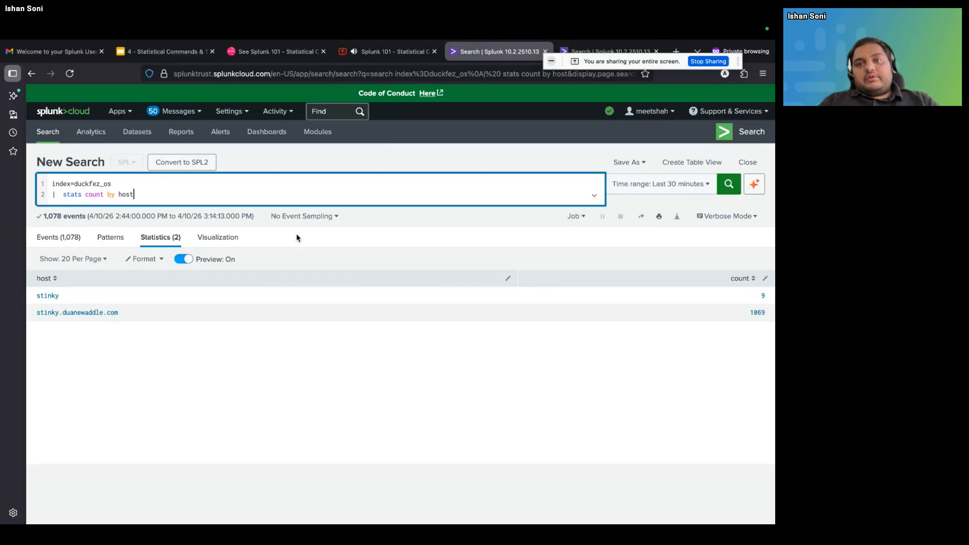
{"action": "left_click", "coordinate": [51, 238]}
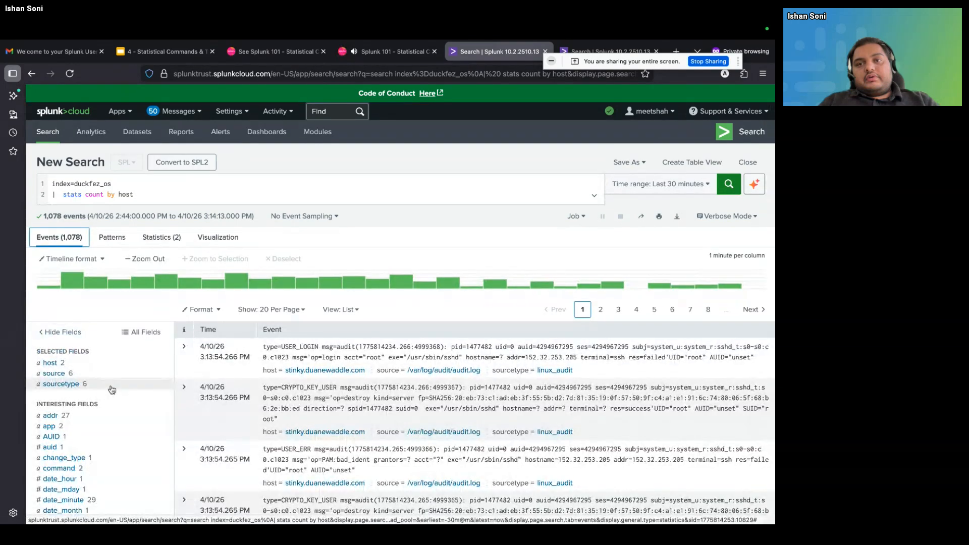
Examine the value summaries of the host, source, sourcetype and change_type fields for the returned events
{"action": "scroll", "coordinate": [112, 389], "scroll_direction": "down", "scroll_amount": 2}
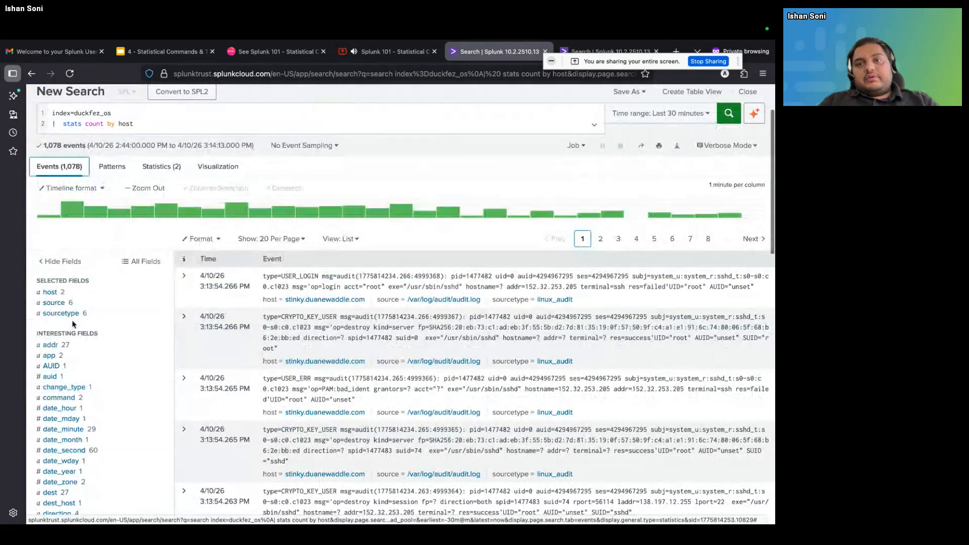
{"action": "left_click", "coordinate": [50, 291]}
{"action": "left_click", "coordinate": [68, 307]}
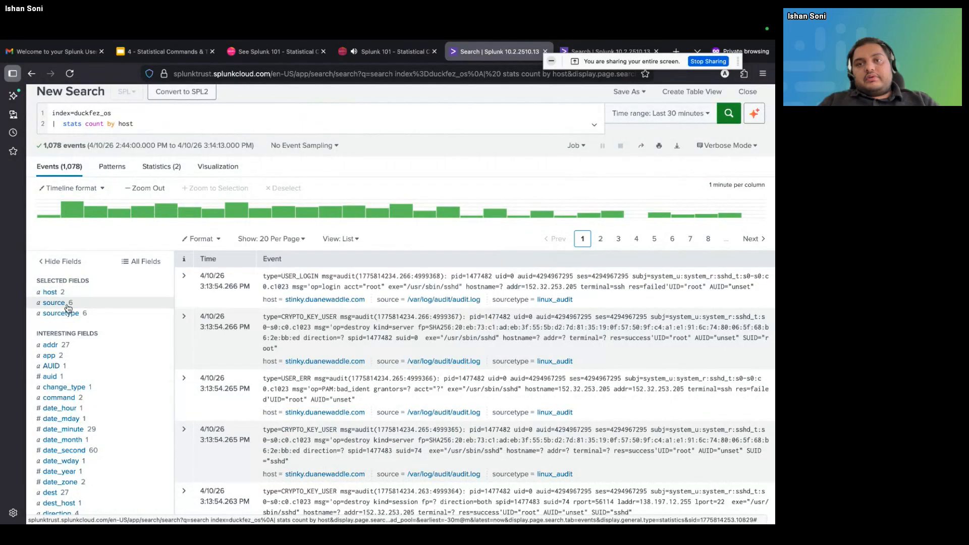
{"action": "left_click", "coordinate": [69, 306]}
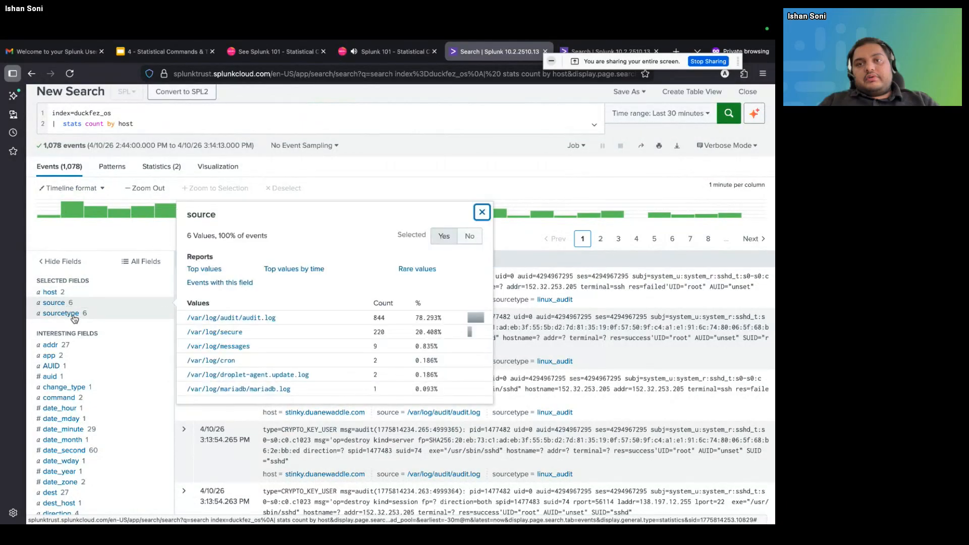
{"action": "left_click", "coordinate": [73, 315]}
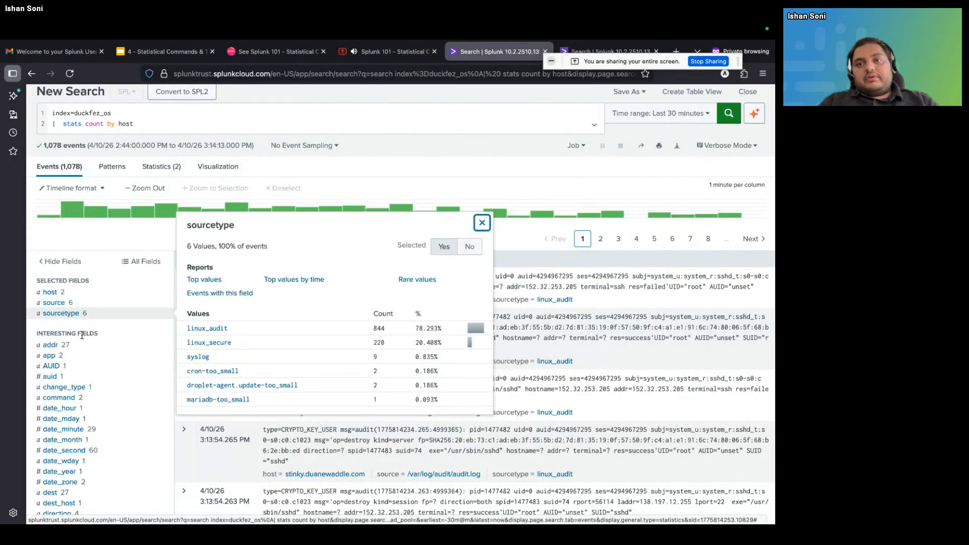
{"action": "scroll", "coordinate": [84, 380], "scroll_direction": "down", "scroll_amount": 1}
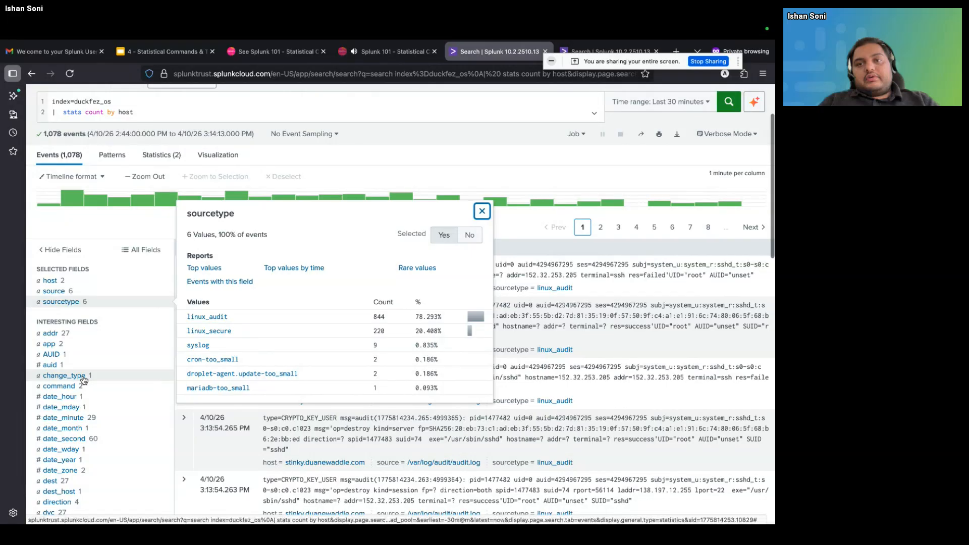
{"action": "scroll", "coordinate": [84, 380], "scroll_direction": "down", "scroll_amount": 3}
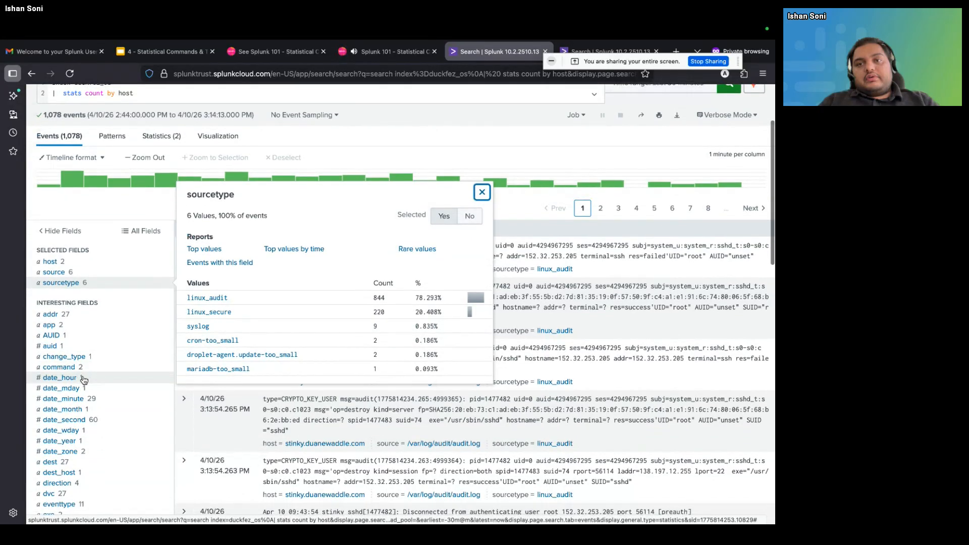
{"action": "left_click", "coordinate": [75, 345]}
{"action": "scroll", "coordinate": [81, 348], "scroll_direction": "up", "scroll_amount": 10}
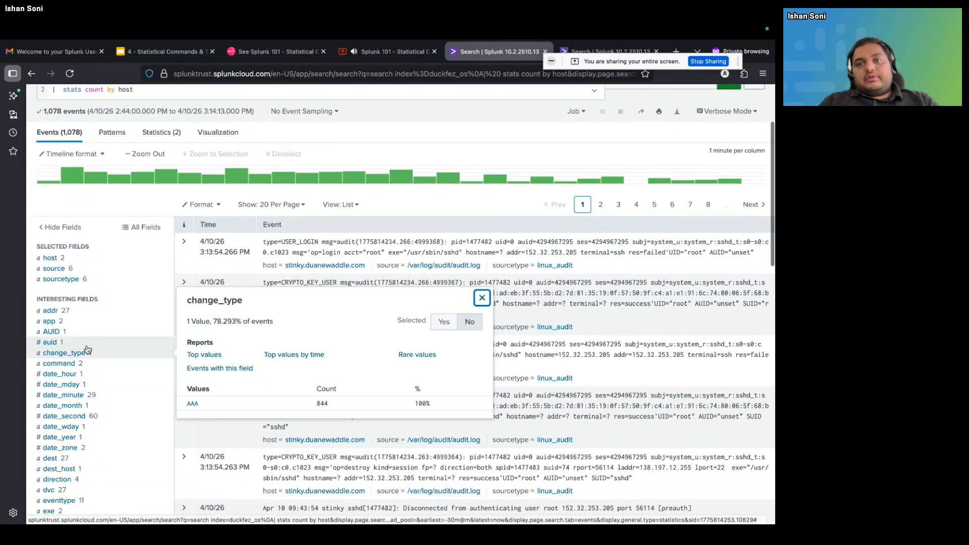
{"action": "left_click", "coordinate": [188, 186]}
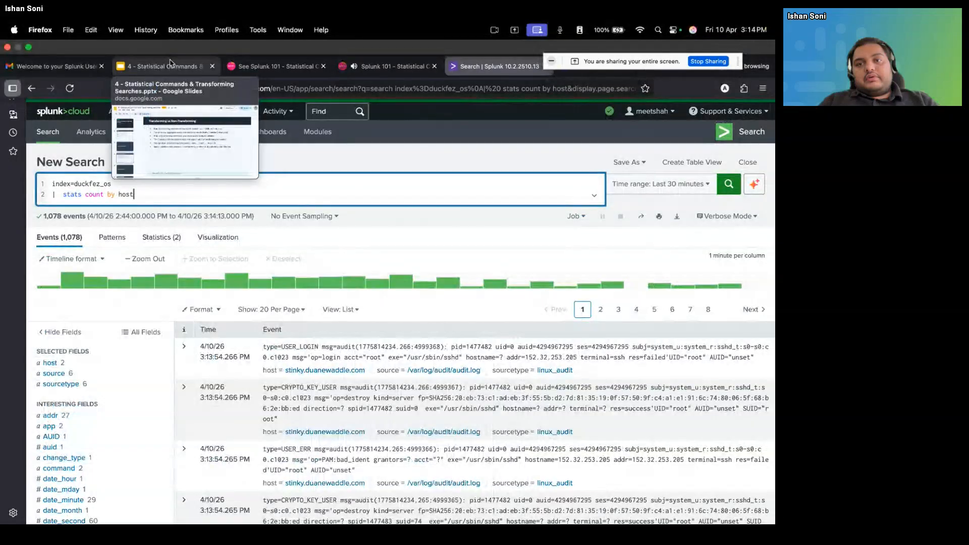
Switch to the Google Slides deck and show the "stats – Aggregation Workhorse" slide
{"action": "left_click", "coordinate": [171, 65]}
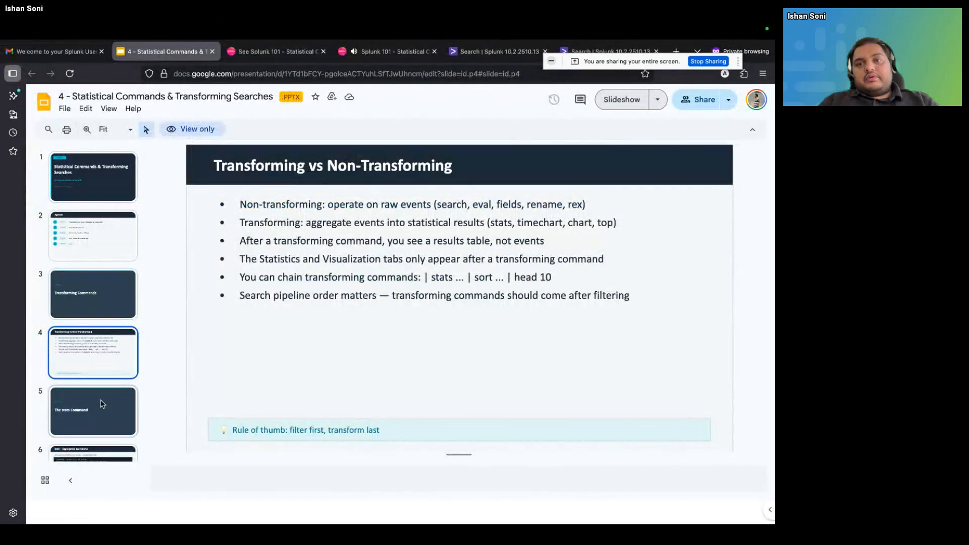
{"action": "left_click", "coordinate": [103, 403]}
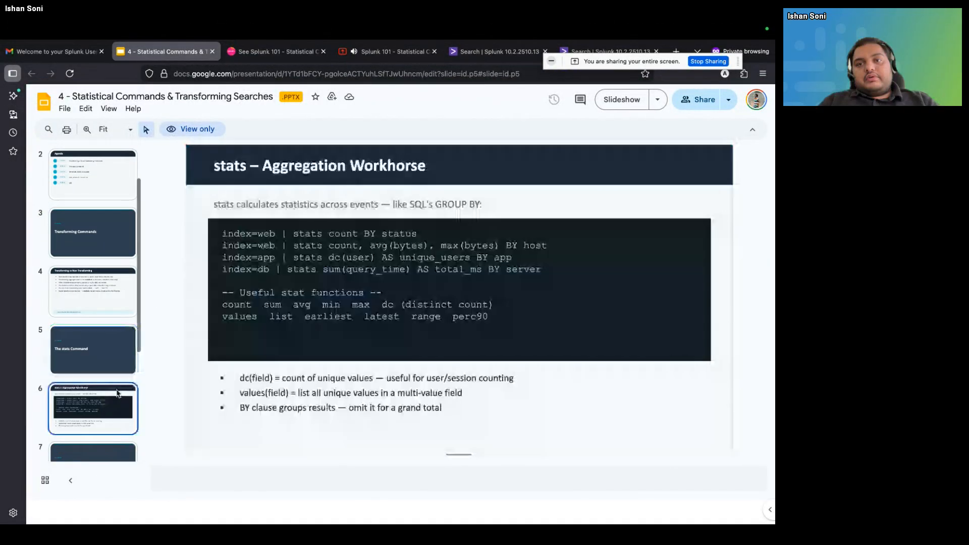
{"action": "left_click", "coordinate": [103, 406]}
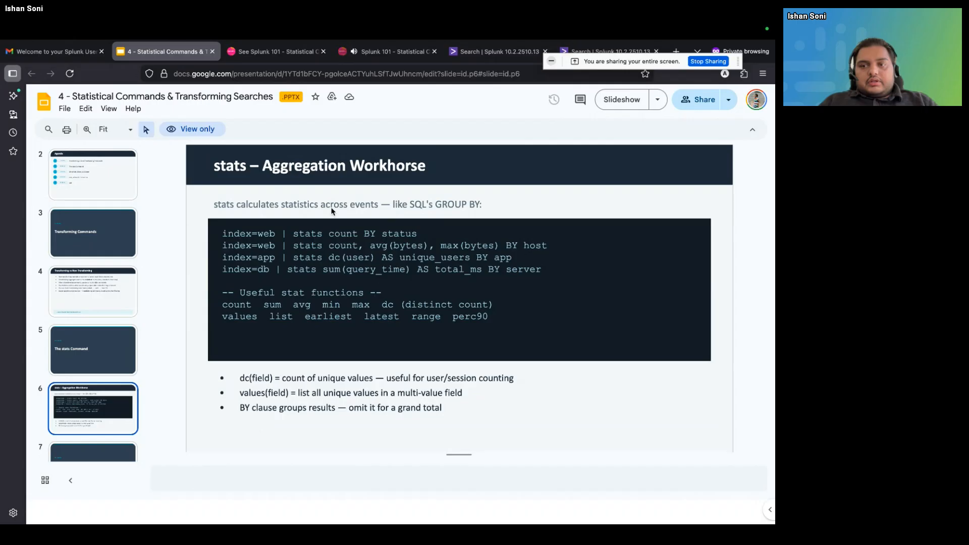
Switch back to the Splunk search, remove the stats line from the query and run index=duckfez_os alone
{"action": "left_click", "coordinate": [282, 52]}
{"action": "left_click", "coordinate": [386, 51]}
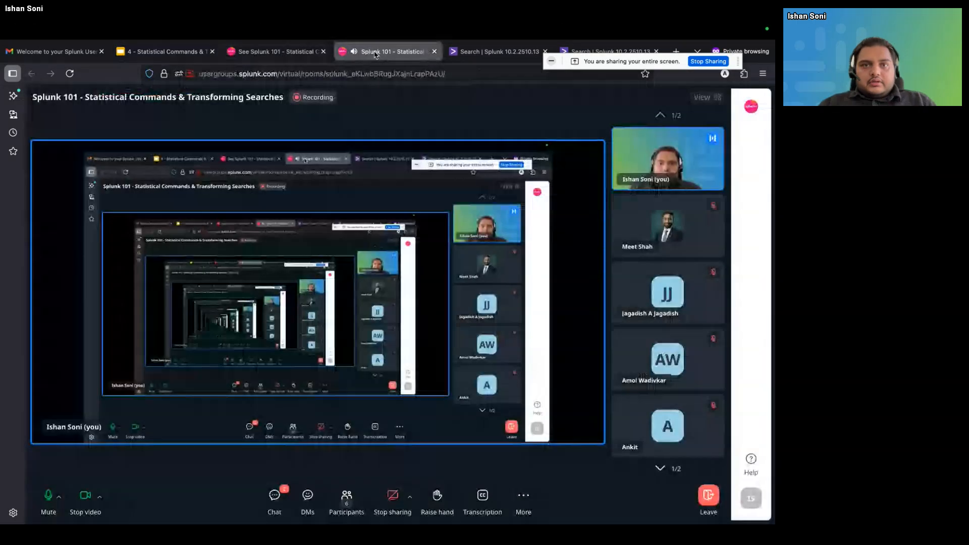
{"action": "left_click", "coordinate": [469, 52]}
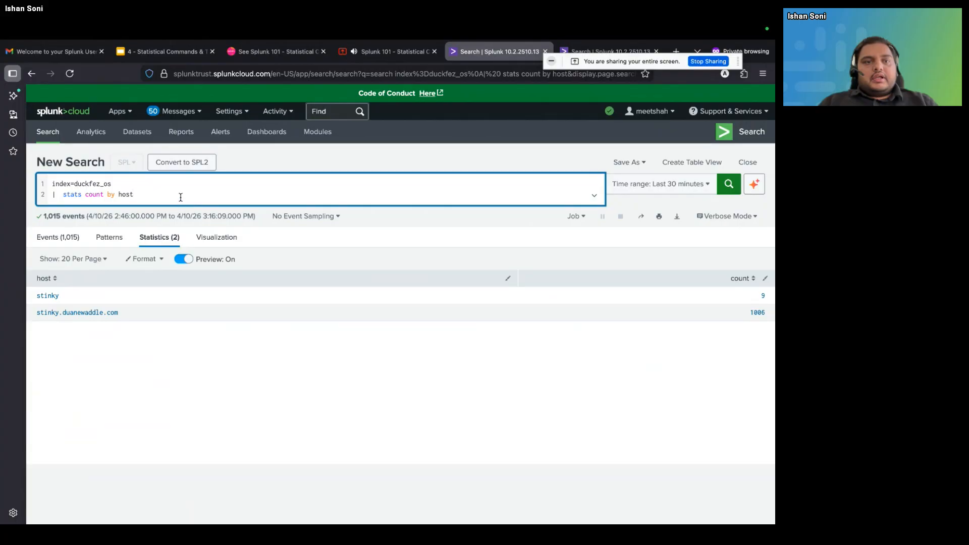
{"action": "key", "text": "BackSpace"}
{"action": "key", "text": "BackSpace"}
{"action": "key", "text": "BackSpace"}
{"action": "key", "text": "BackSpace"}
{"action": "key", "text": "BackSpace"}
{"action": "key", "text": "BackSpace"}
{"action": "key", "text": "BackSpace"}
{"action": "key", "text": "BackSpace"}
{"action": "key", "text": "BackSpace"}
{"action": "key", "text": "BackSpace"}
{"action": "key", "text": "BackSpace"}
{"action": "key", "text": "BackSpace"}
{"action": "key", "text": "BackSpace"}
{"action": "key", "text": "BackSpace"}
{"action": "key", "text": "BackSpace"}
{"action": "key", "text": "BackSpace"}
{"action": "key", "text": "BackSpace"}
{"action": "key", "text": "BackSpace"}
{"action": "key", "text": "BackSpace"}
{"action": "key", "text": "BackSpace"}
{"action": "key", "text": "BackSpace"}
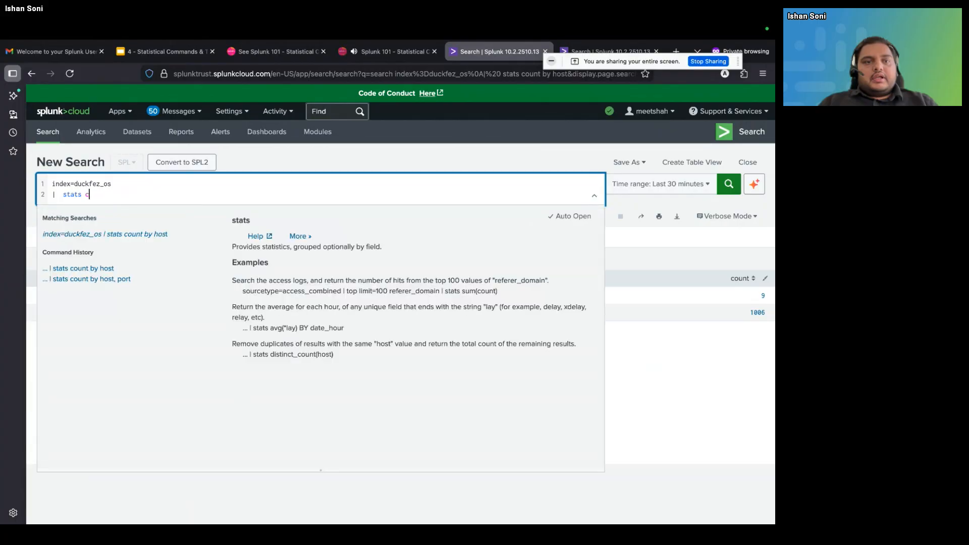
{"action": "key", "text": "BackSpace"}
{"action": "key", "text": "BackSpace"}
{"action": "key", "text": "Return"}
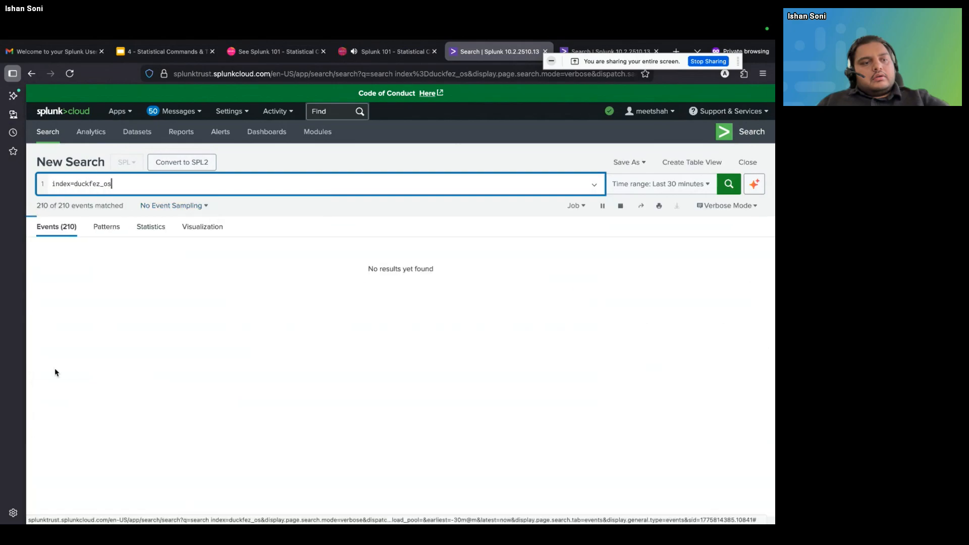
Examine the value summaries of the timestartpos and timeendpos fields among the interesting fields
{"action": "scroll", "coordinate": [54, 371], "scroll_direction": "down", "scroll_amount": 5}
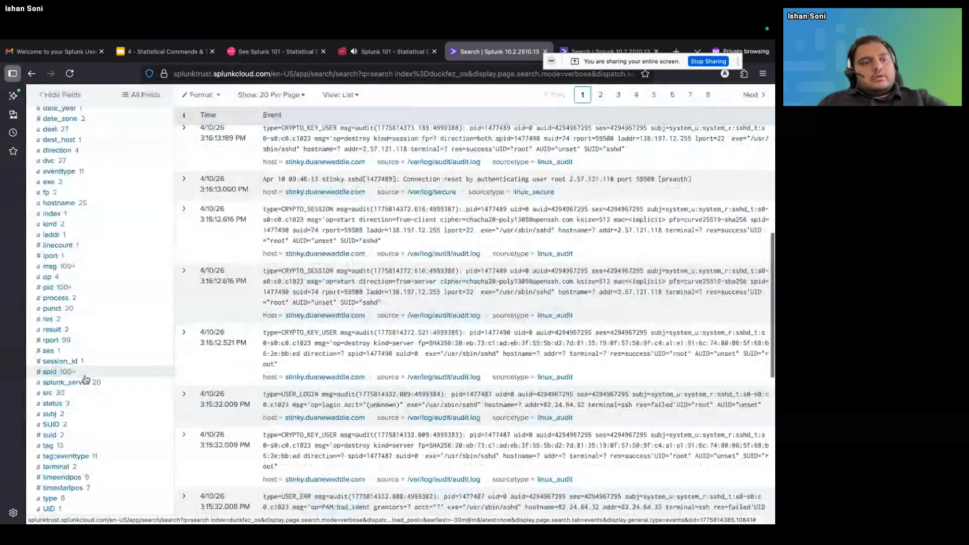
{"action": "scroll", "coordinate": [81, 369], "scroll_direction": "down", "scroll_amount": 5}
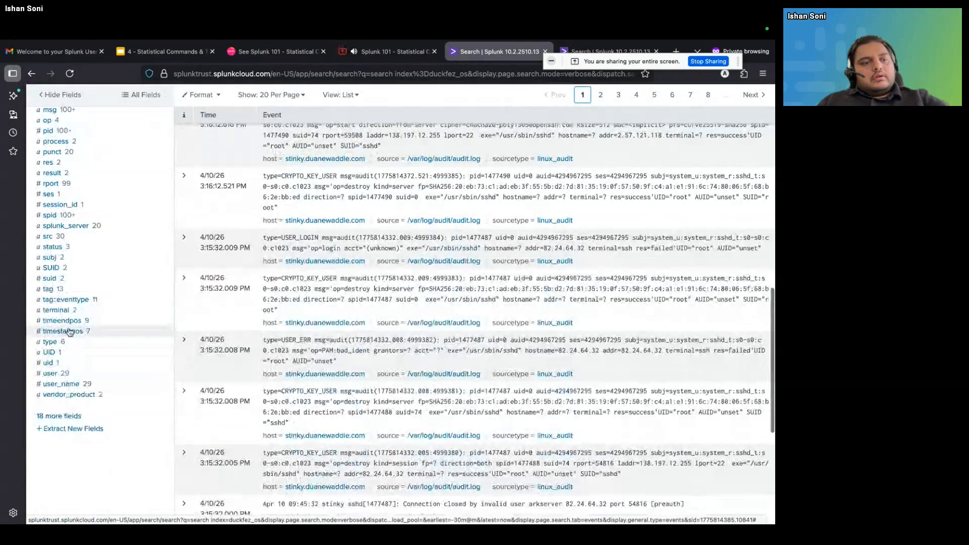
{"action": "left_click", "coordinate": [69, 332]}
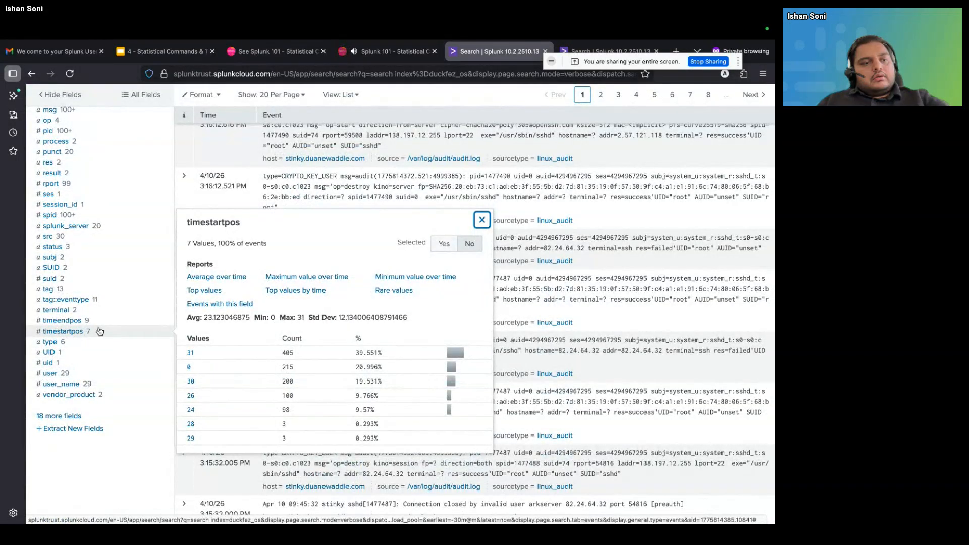
{"action": "left_click", "coordinate": [84, 321]}
{"action": "scroll", "coordinate": [81, 303], "scroll_direction": "up", "scroll_amount": 1}
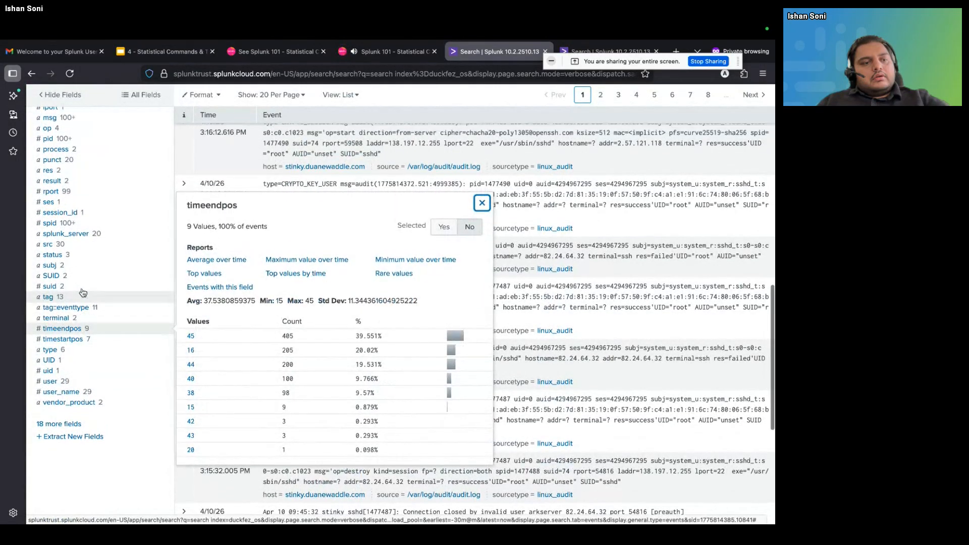
{"action": "left_click", "coordinate": [76, 338]}
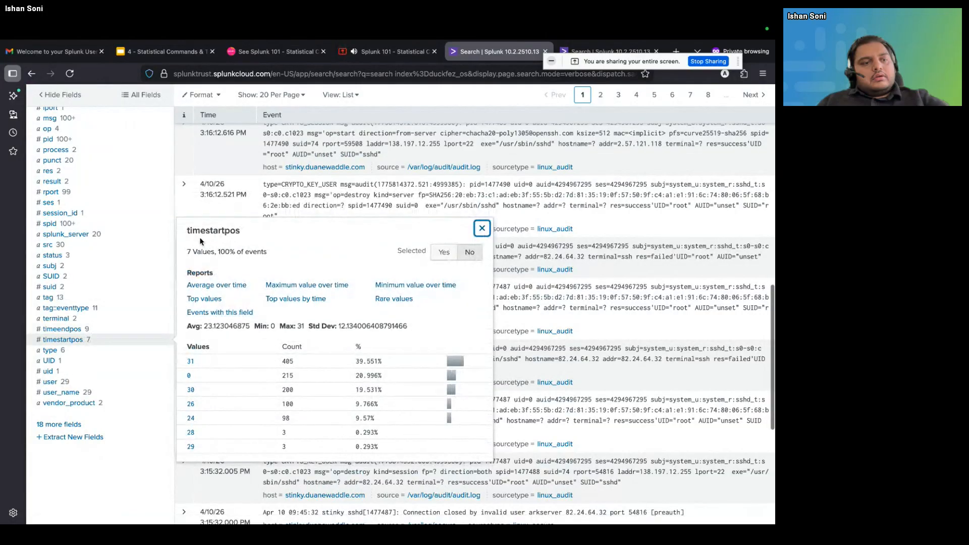
{"action": "left_click_drag", "start_coordinate": [186, 232], "coordinate": [242, 232]}
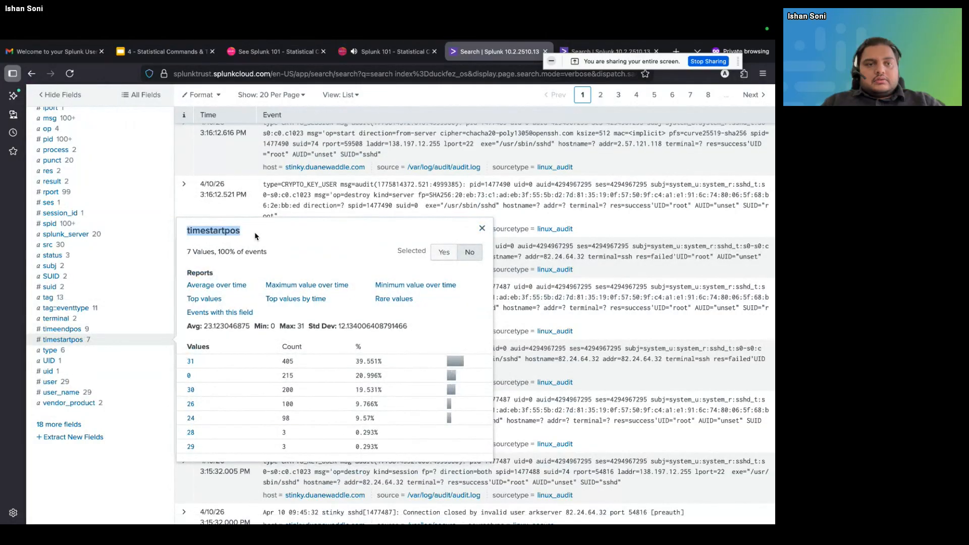
{"action": "scroll", "coordinate": [255, 236], "scroll_direction": "up", "scroll_amount": 10}
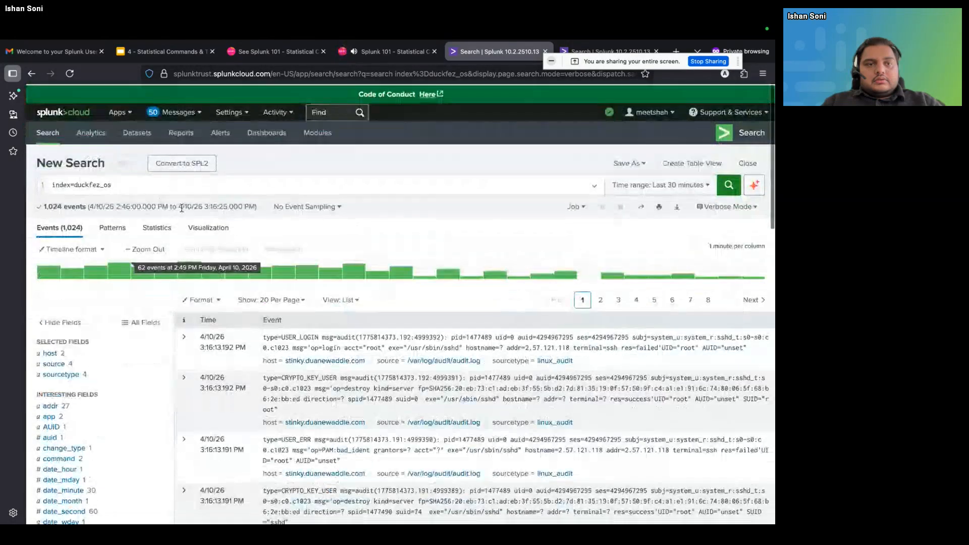
{"action": "scroll", "coordinate": [152, 190], "scroll_direction": "down", "scroll_amount": 10}
{"action": "scroll", "coordinate": [154, 192], "scroll_direction": "up", "scroll_amount": 10}
Add a second query line, "| stats count, avg(timestartpos)", below index=duckfez_os
{"action": "left_click", "coordinate": [144, 187]}
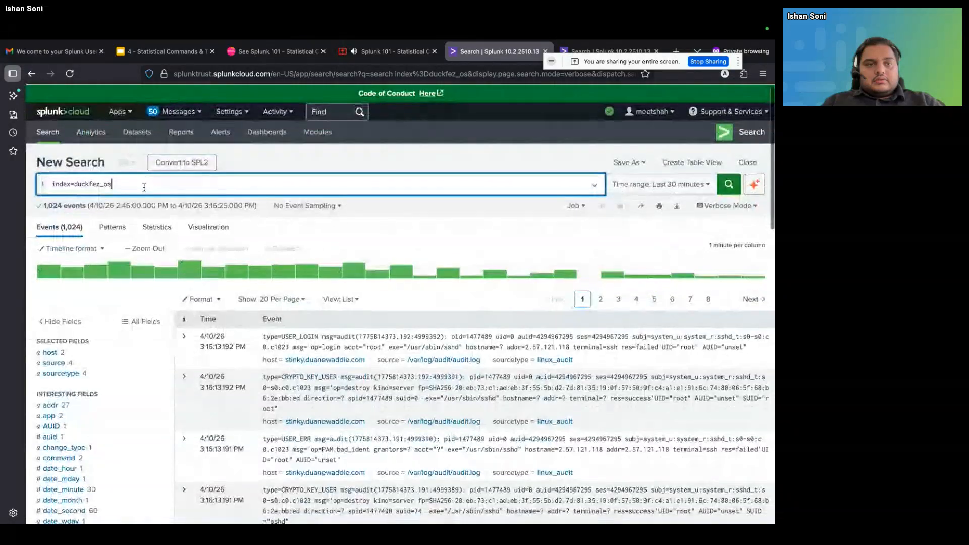
{"action": "key", "text": "shift+Return"}
{"action": "type", "text": "|  stats"}
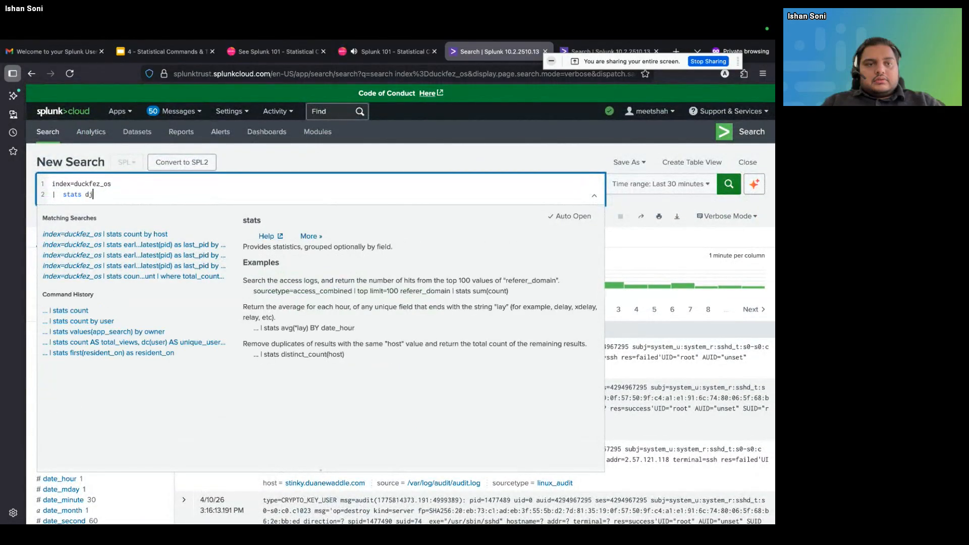
{"action": "type", "text": " count"}
{"action": "key", "text": "BackSpace"}
{"action": "type", "text": ","}
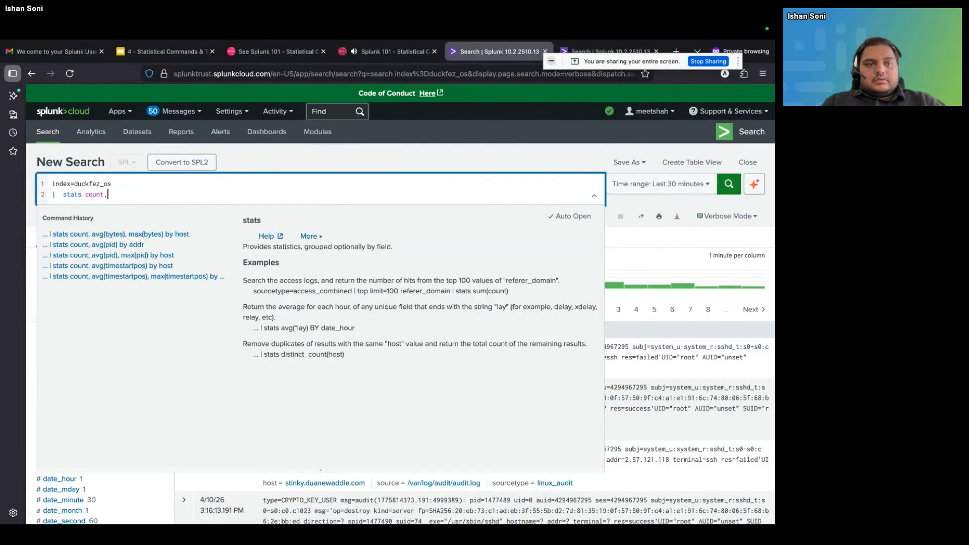
{"action": "type", "text": " avg"}
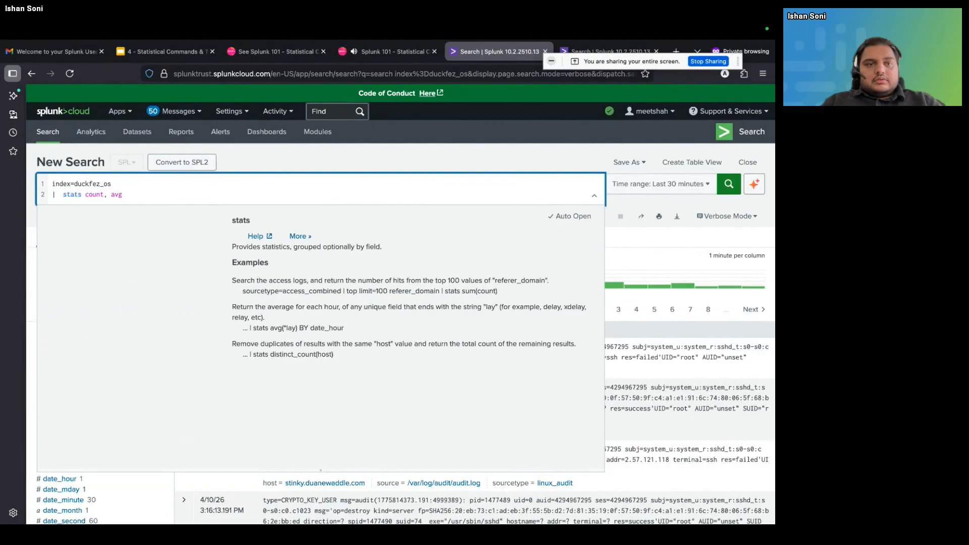
{"action": "type", "text": "()a"}
{"action": "key", "text": "BackSpace"}
{"action": "key", "text": "Left"}
{"action": "type", "text": "timestartpos) "}
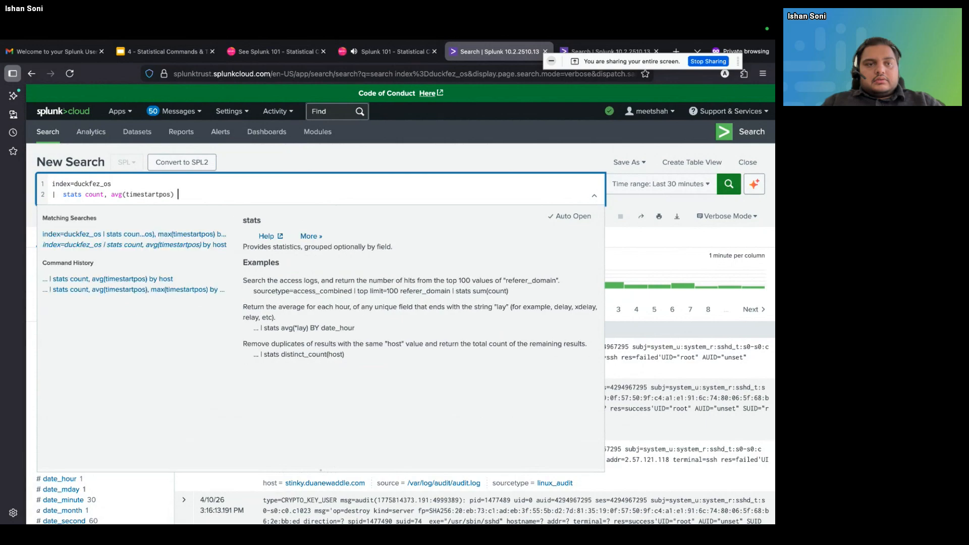
{"action": "type", "text": "as firds"}
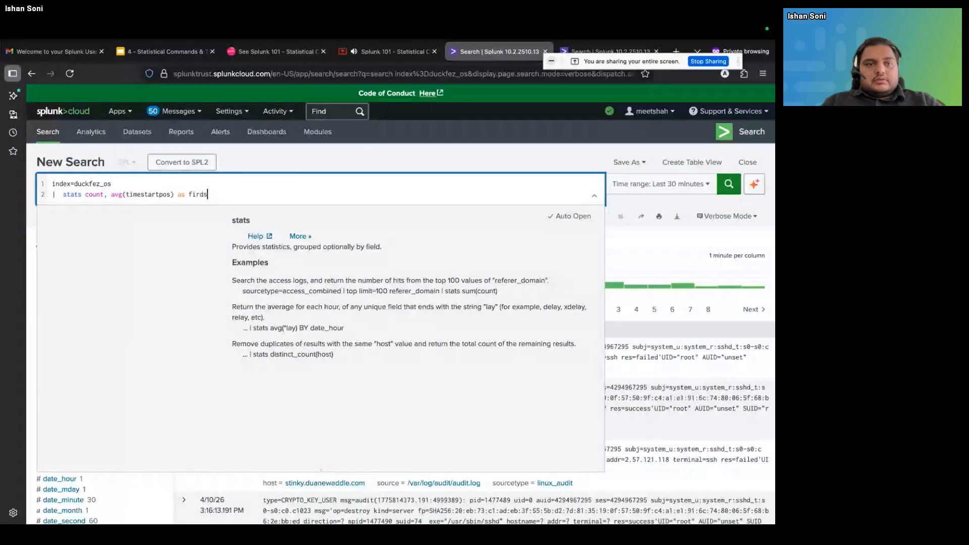
Alias the timestartpos average as first_time, group the statistics by host and run the search
{"action": "key", "text": "BackSpace"}
{"action": "key", "text": "BackSpace"}
{"action": "type", "text": "st_time by host"}
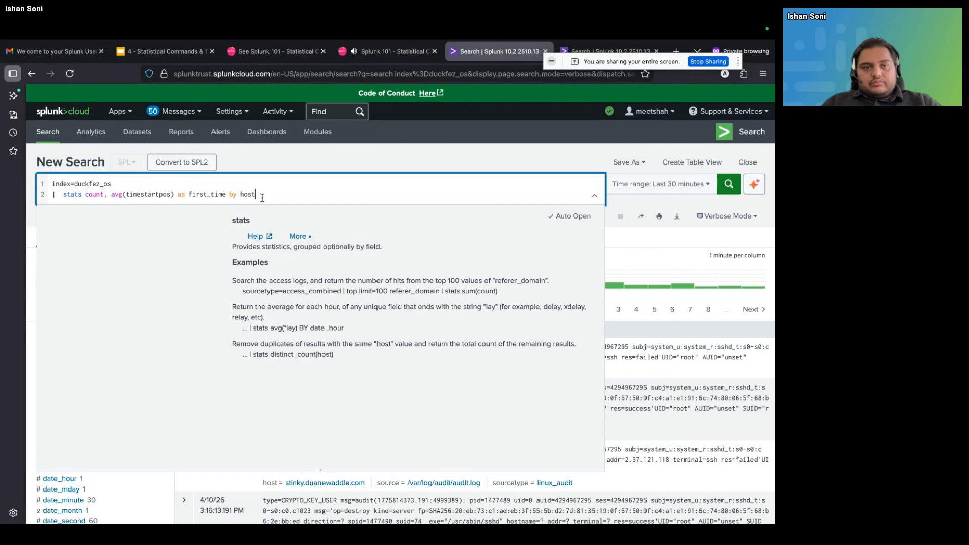
{"action": "key", "text": "Return"}
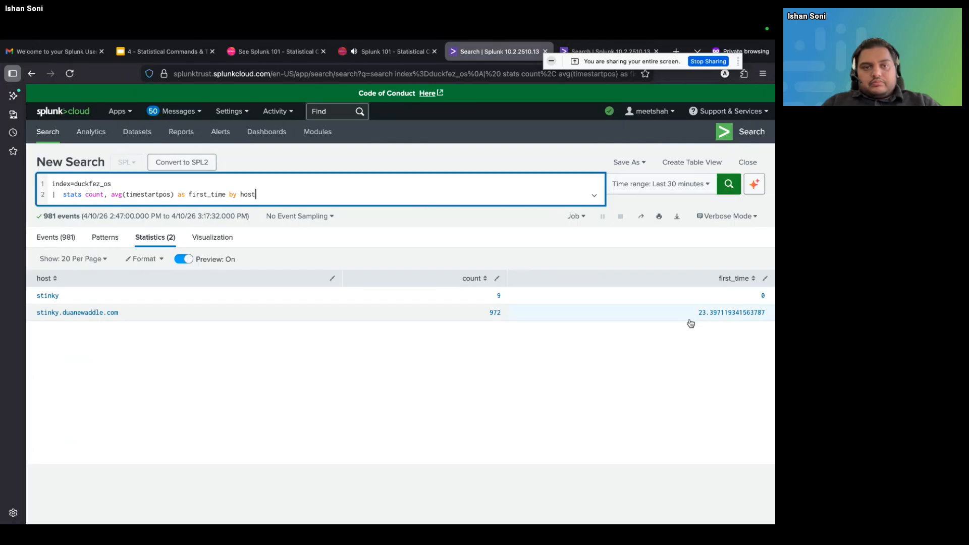
Remove the first_time stats line from the query and run index=duckfez_os alone
{"action": "left_click_drag", "start_coordinate": [691, 320], "coordinate": [767, 315]}
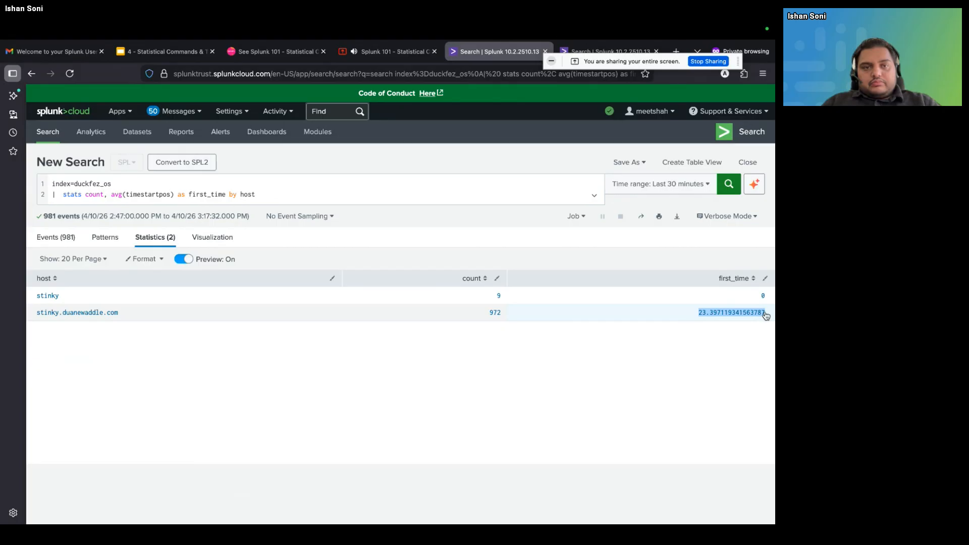
{"action": "left_click", "coordinate": [766, 315]}
{"action": "left_click_drag", "start_coordinate": [275, 196], "coordinate": [26, 196]}
{"action": "key", "text": "BackSpace"}
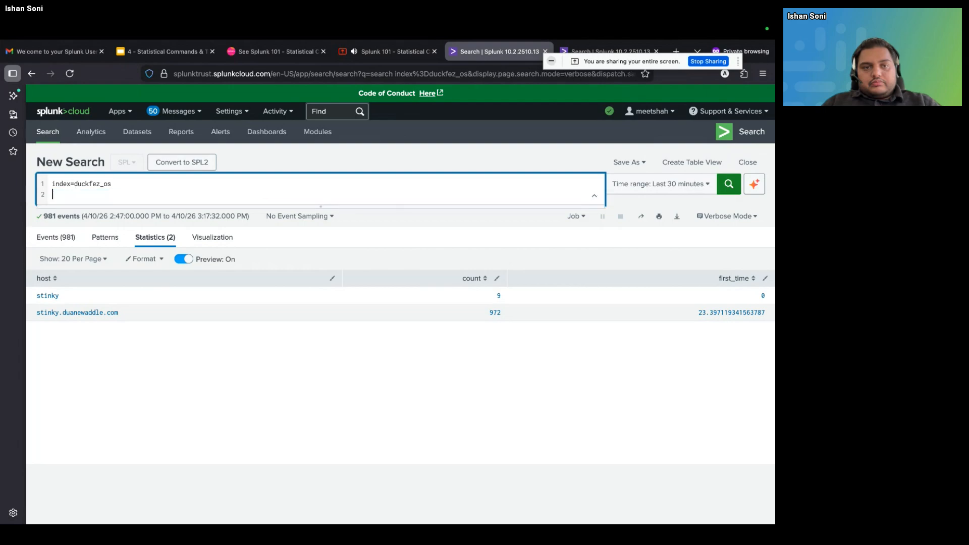
{"action": "key", "text": "BackSpace"}
{"action": "key", "text": "Return"}
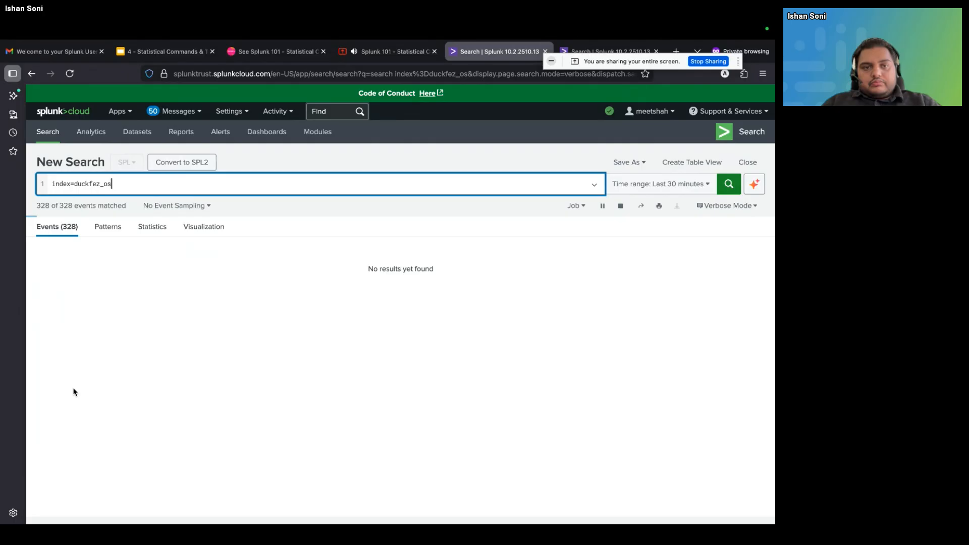
Examine the value summary of the user_name field among the interesting fields
{"action": "scroll", "coordinate": [84, 417], "scroll_direction": "down", "scroll_amount": 10}
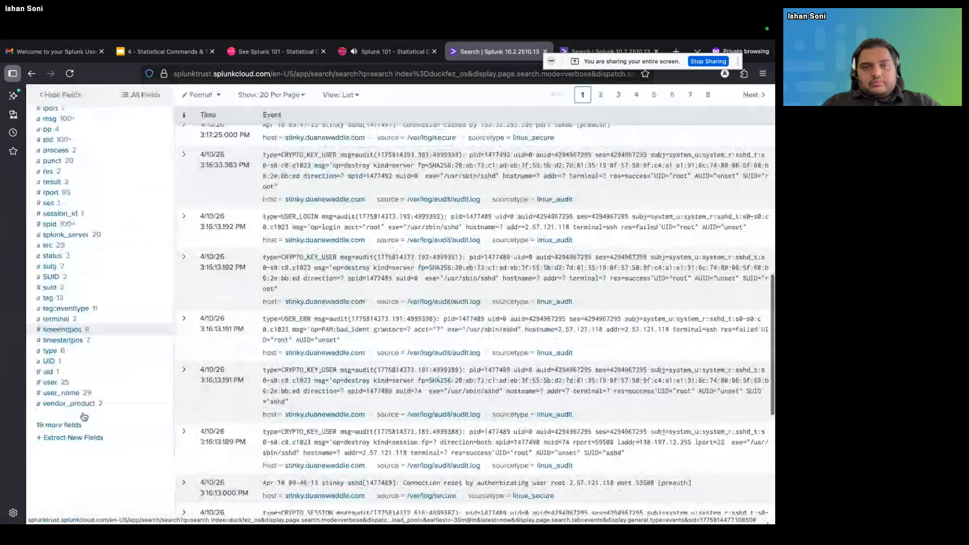
{"action": "left_click", "coordinate": [76, 392]}
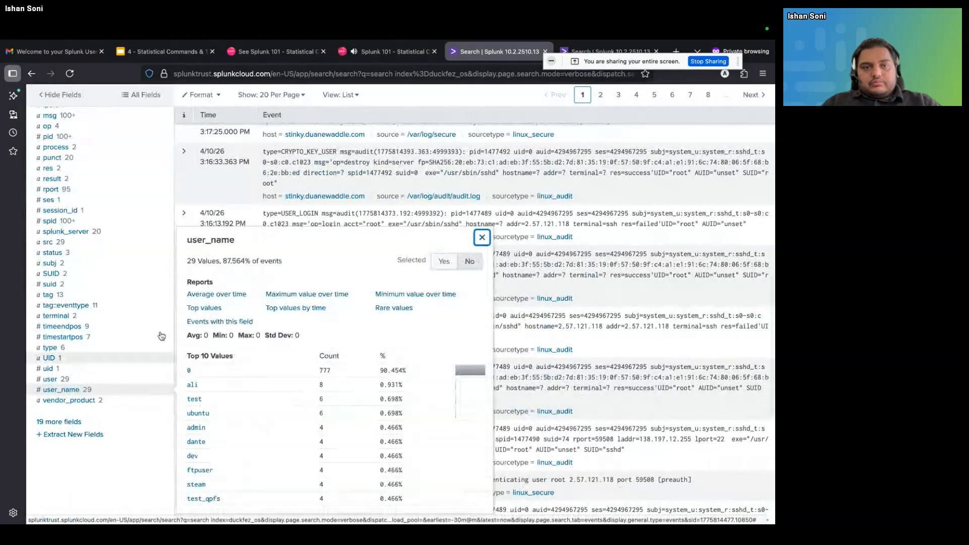
{"action": "left_click_drag", "start_coordinate": [187, 239], "coordinate": [237, 241]}
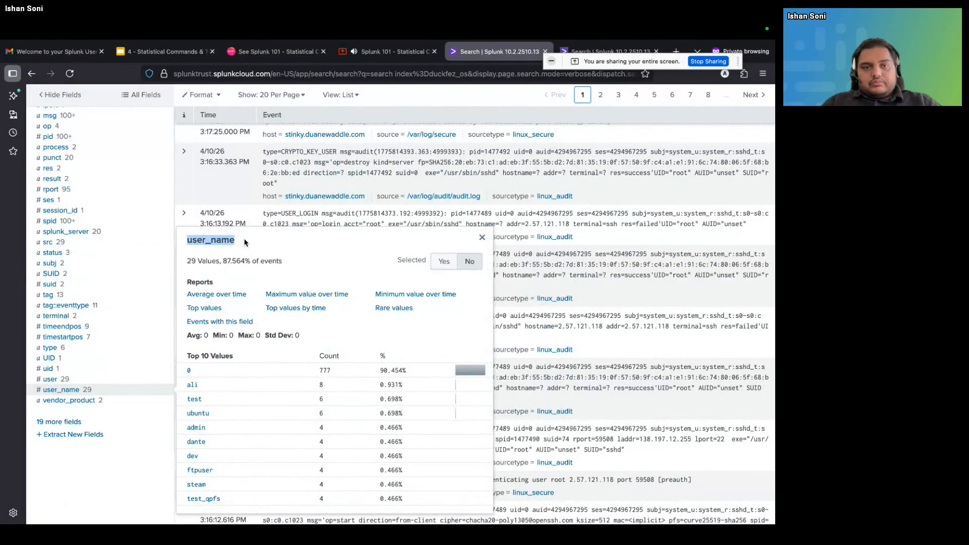
{"action": "scroll", "coordinate": [244, 243], "scroll_direction": "up", "scroll_amount": 10}
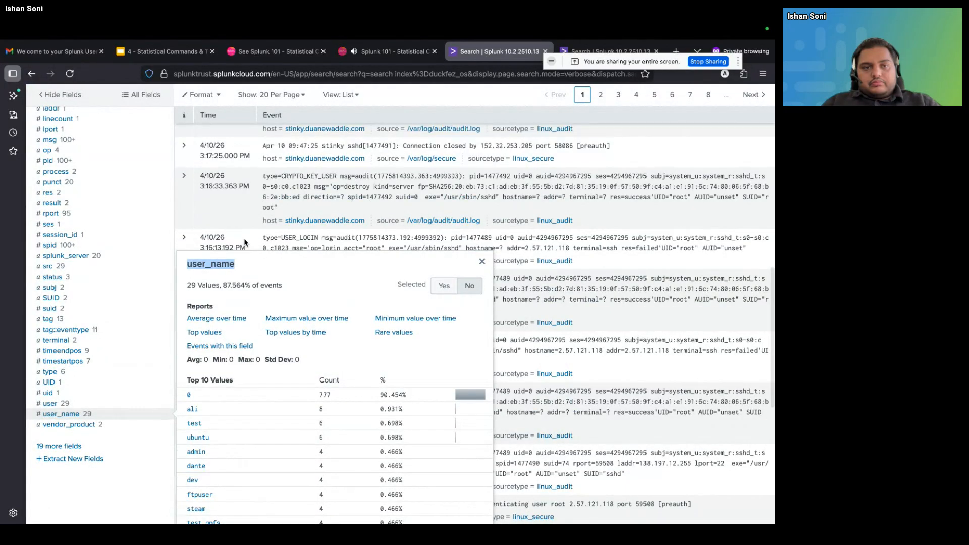
{"action": "left_click", "coordinate": [162, 186]}
{"action": "scroll", "coordinate": [162, 187], "scroll_direction": "up", "scroll_amount": 10}
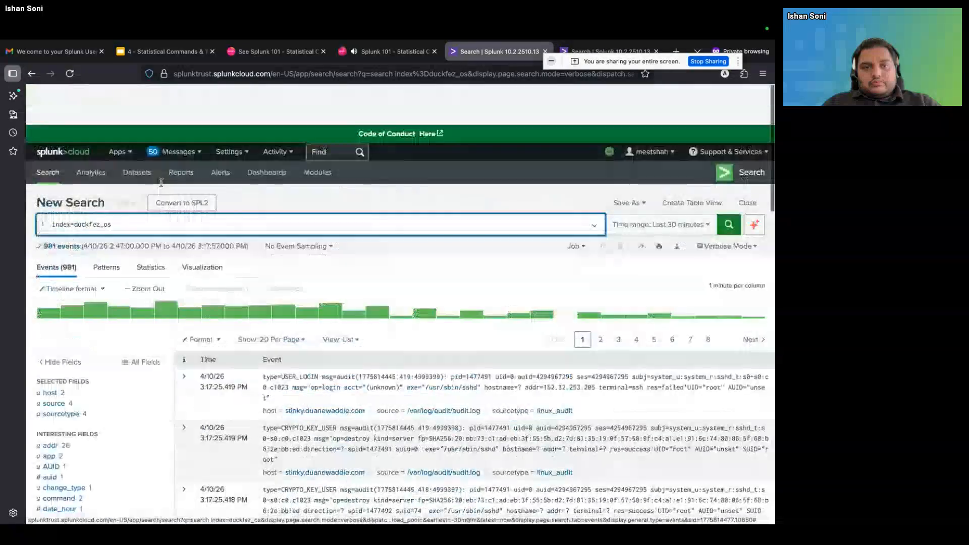
Add a second query line, "| stats dc(user_name)", below index=duckfez_os
{"action": "left_click", "coordinate": [160, 184]}
{"action": "key", "text": "shift+Return"}
{"action": "type", "text": "|  s"}
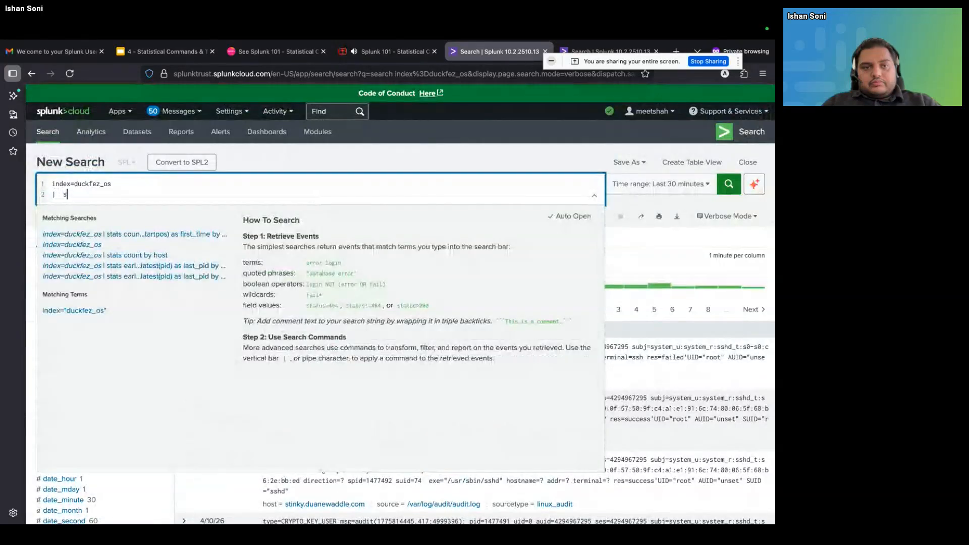
{"action": "type", "text": "tats co"}
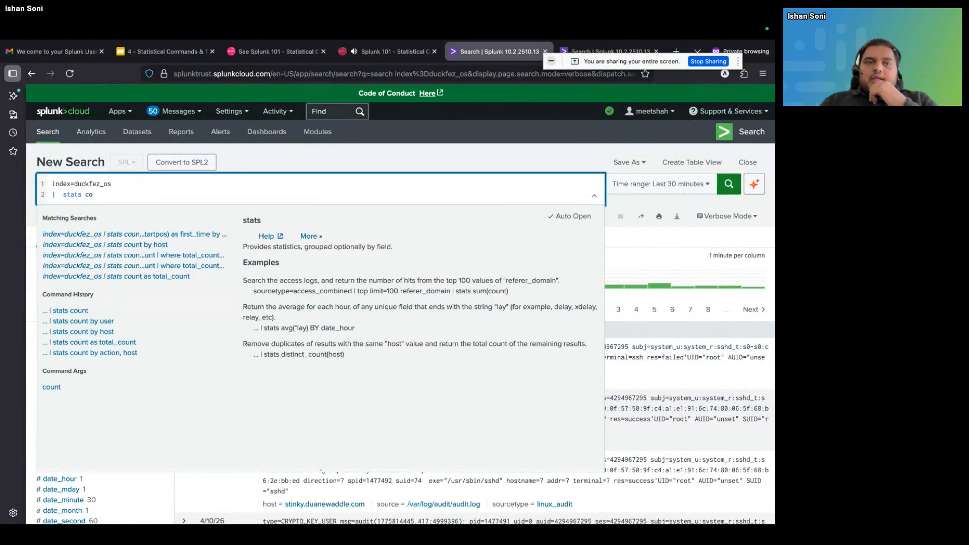
{"action": "key", "text": "BackSpace"}
{"action": "key", "text": "BackSpace"}
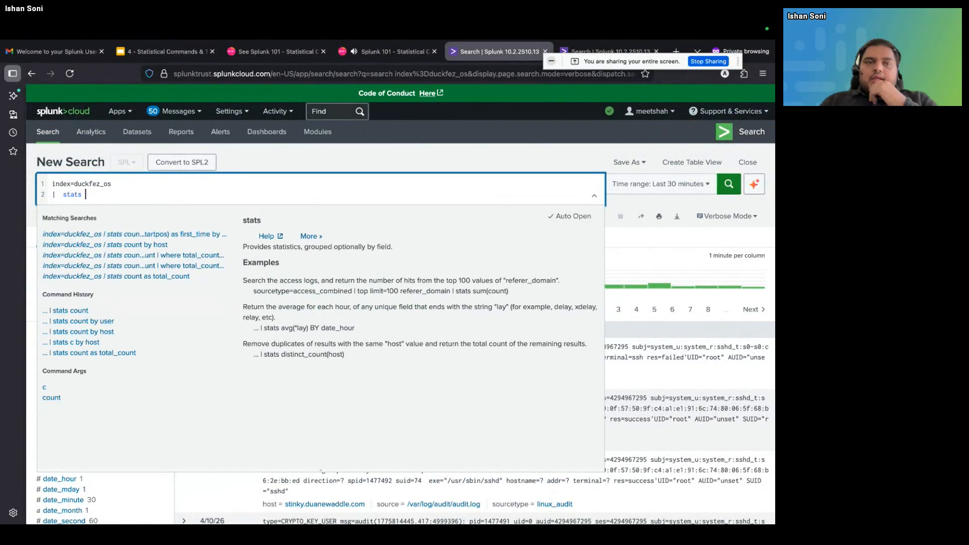
{"action": "type", "text": "dc("}
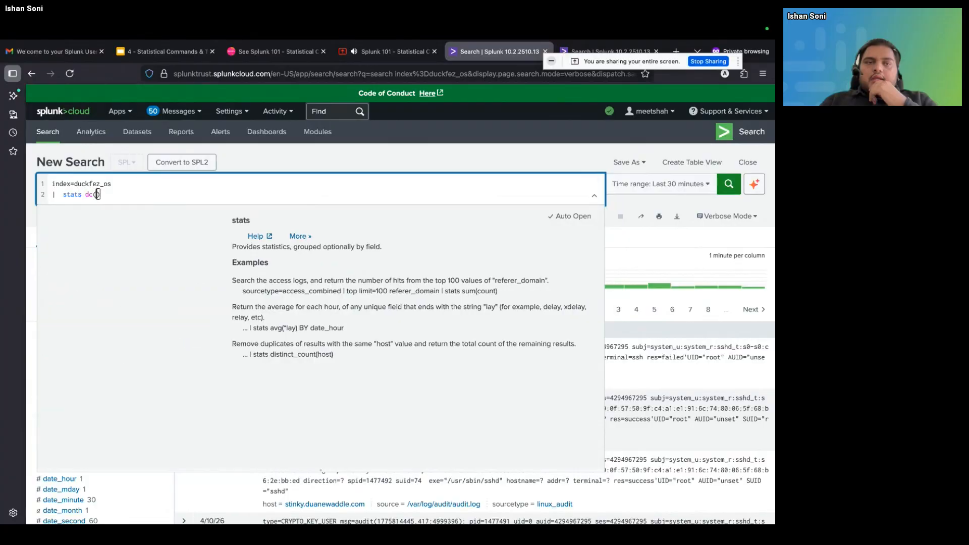
{"action": "type", "text": "user_name)"}
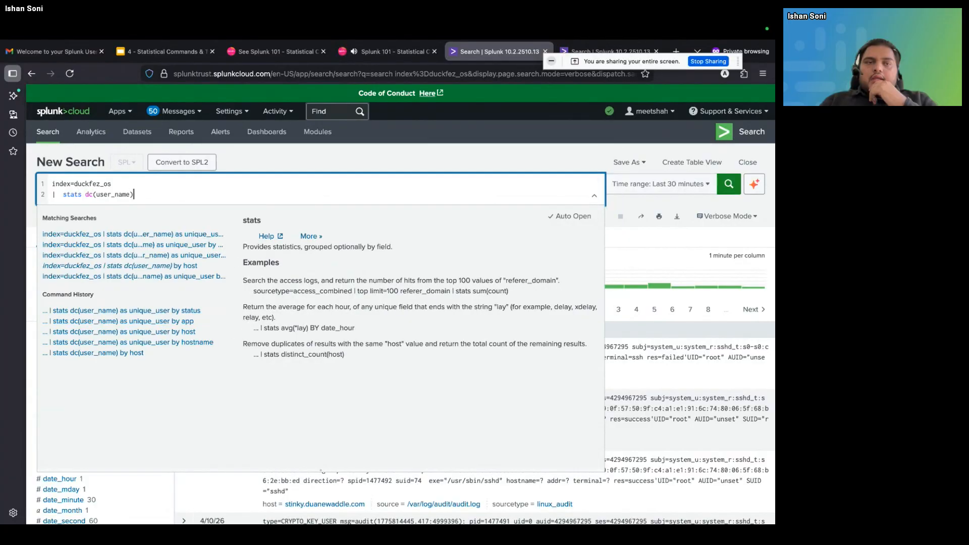
{"action": "type", "text": " as unique"}
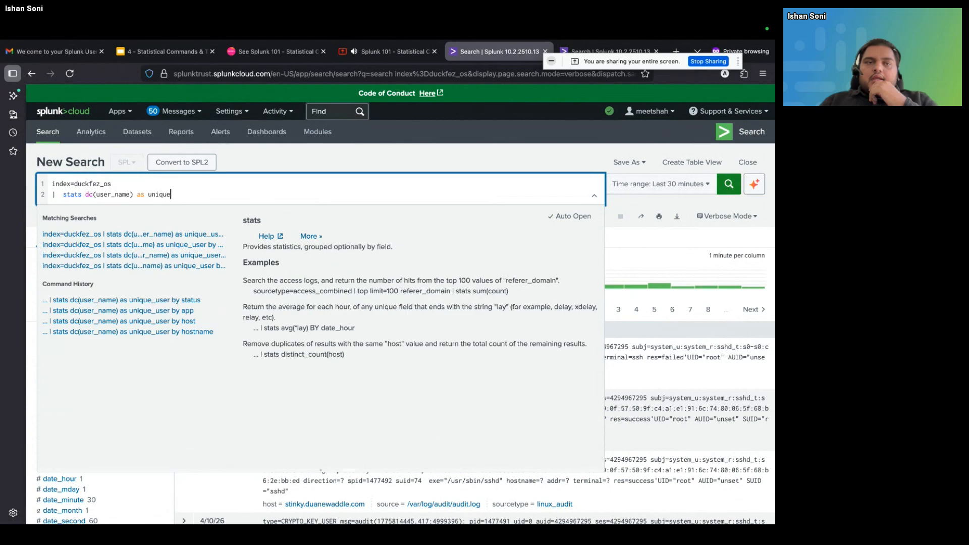
{"action": "type", "text": "_user by app"}
Alias the distinct user_name count as unique_user, group it by app and run the search
{"action": "key", "text": "Return"}
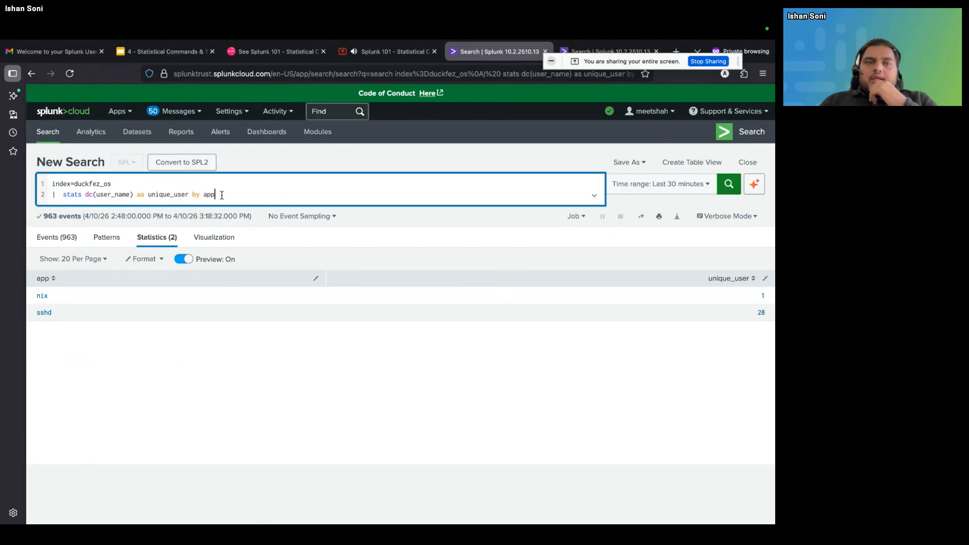
Delete the unique_user stats line and rerun the search with only index=duckfez_os
{"action": "left_click_drag", "start_coordinate": [222, 200], "coordinate": [48, 201]}
{"action": "key", "text": "BackSpace"}
{"action": "key", "text": "BackSpace"}
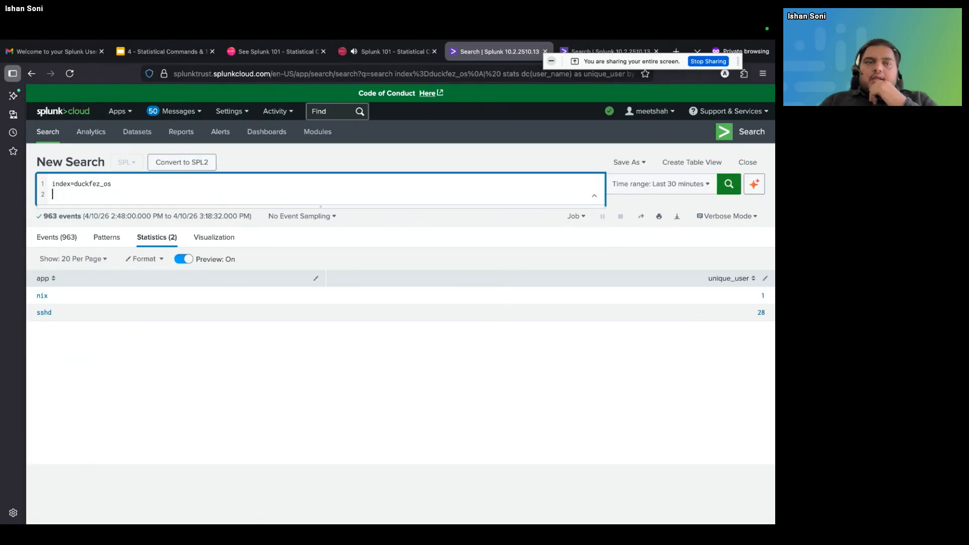
{"action": "key", "text": "Return"}
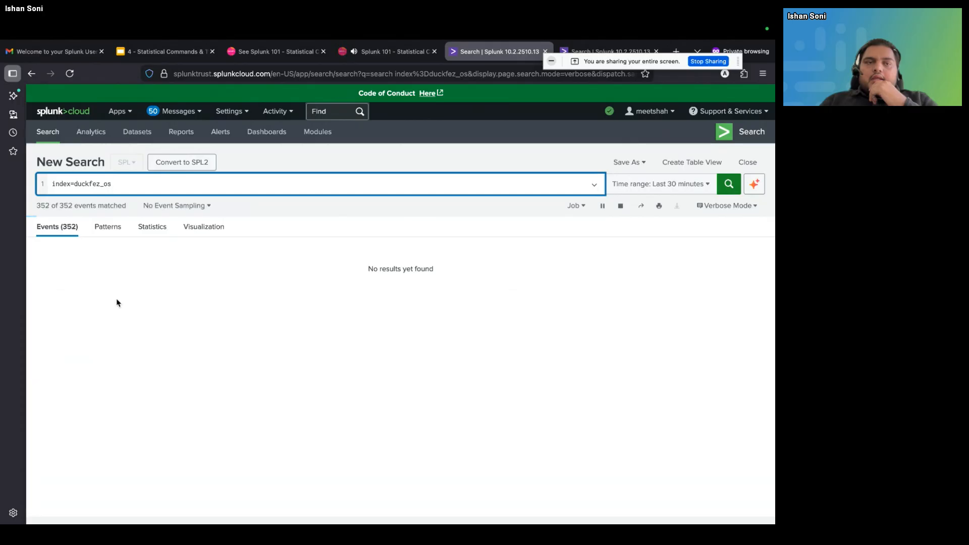
Look through the interesting fields list for fields to use in a stats calculation
{"action": "scroll", "coordinate": [114, 386], "scroll_direction": "down", "scroll_amount": 6}
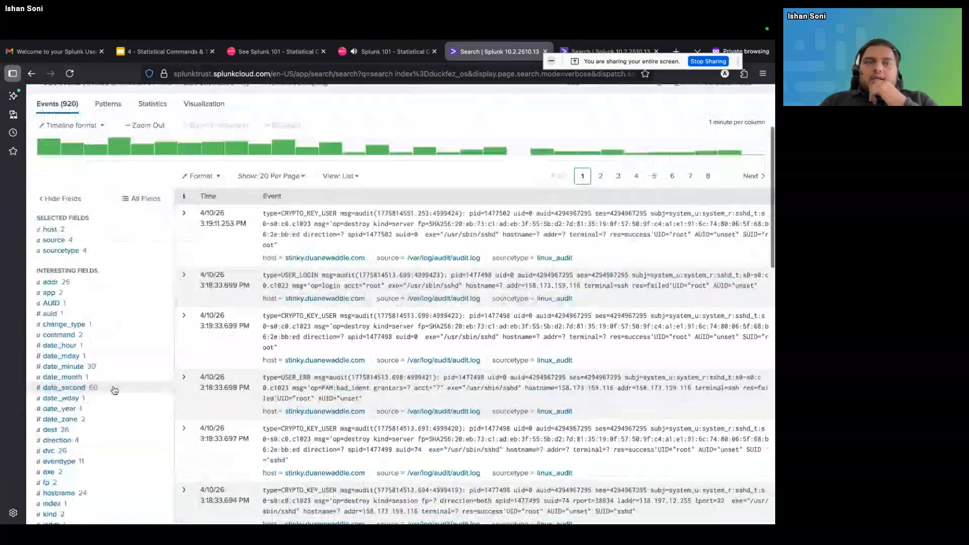
{"action": "scroll", "coordinate": [114, 390], "scroll_direction": "down", "scroll_amount": 4}
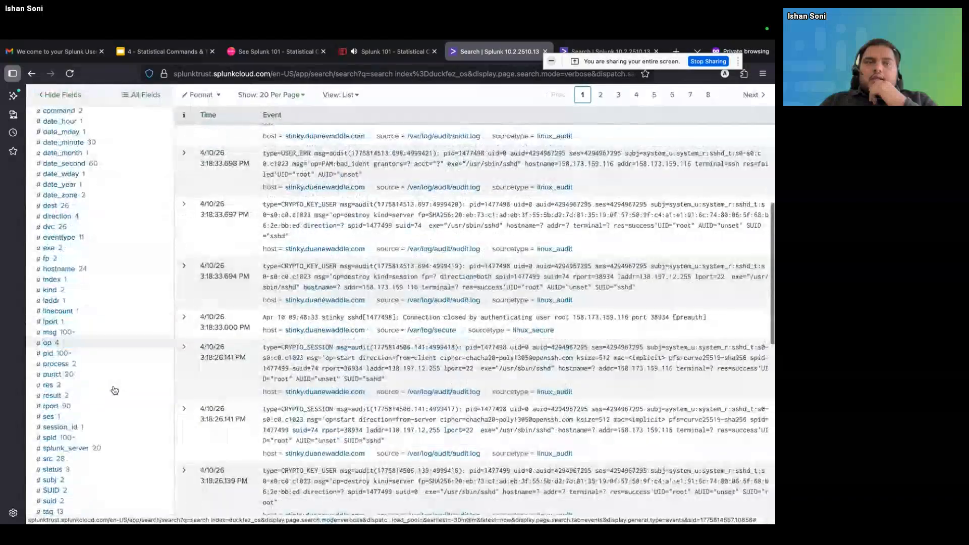
{"action": "scroll", "coordinate": [115, 390], "scroll_direction": "down", "scroll_amount": 1}
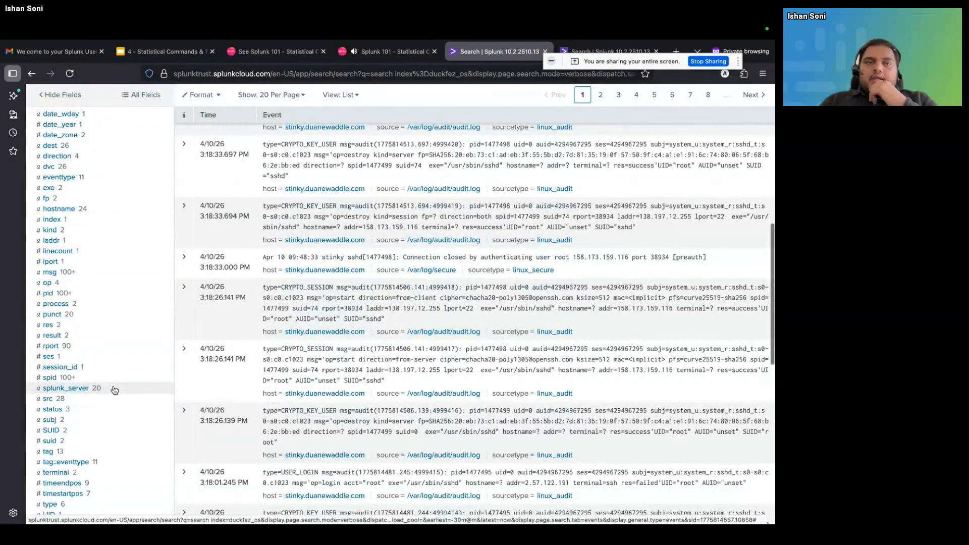
{"action": "scroll", "coordinate": [115, 390], "scroll_direction": "down", "scroll_amount": 2}
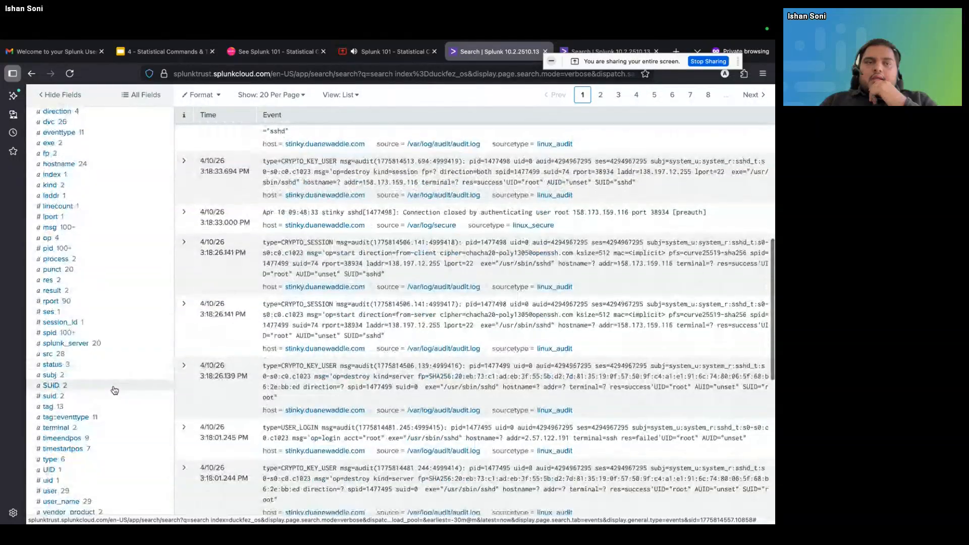
{"action": "scroll", "coordinate": [114, 390], "scroll_direction": "down", "scroll_amount": 2}
{"action": "scroll", "coordinate": [115, 390], "scroll_direction": "up", "scroll_amount": 2}
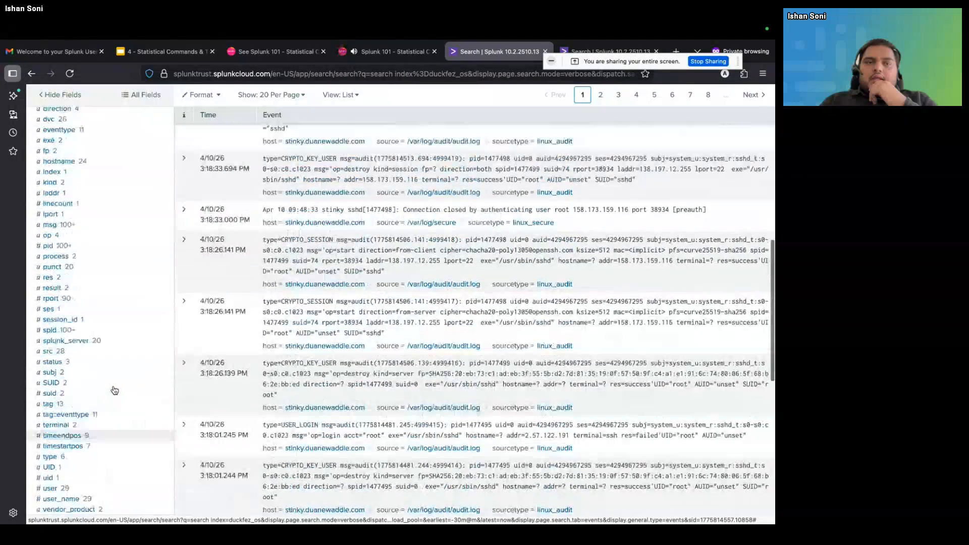
{"action": "scroll", "coordinate": [104, 336], "scroll_direction": "up", "scroll_amount": 10}
Add a second query line, "| stats earliest(pid) as first_pid", below index=duckfez_os
{"action": "left_click", "coordinate": [145, 189]}
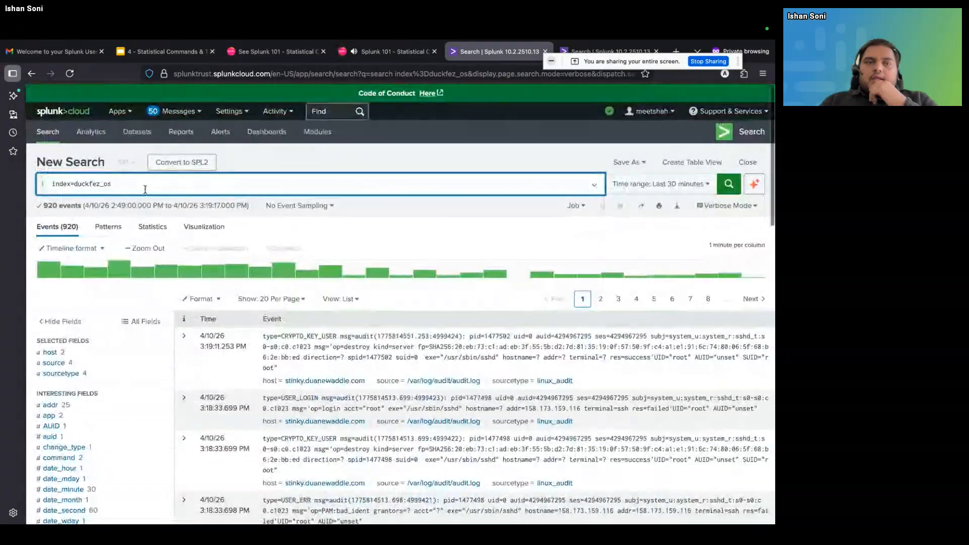
{"action": "key", "text": "shift+Return"}
{"action": "type", "text": "|  stats"}
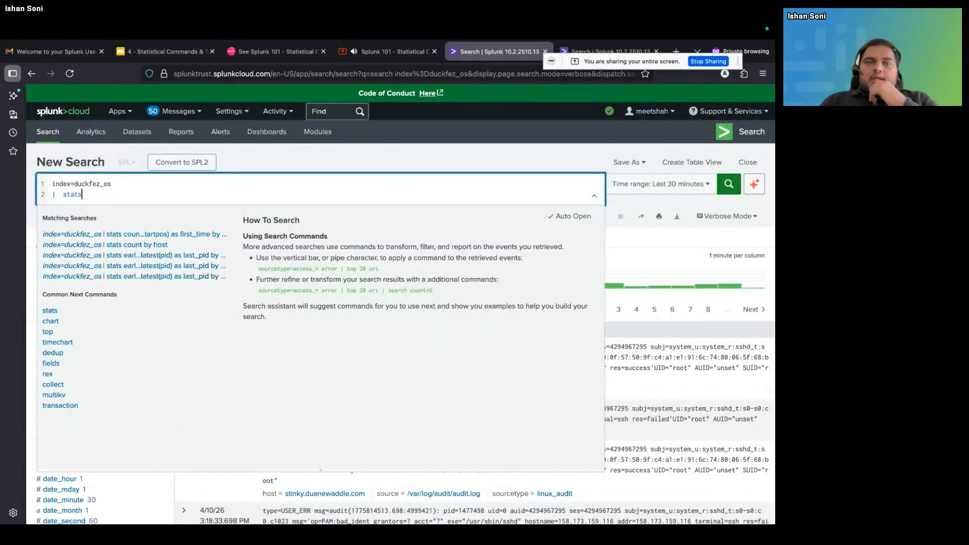
{"action": "type", "text": " earli"}
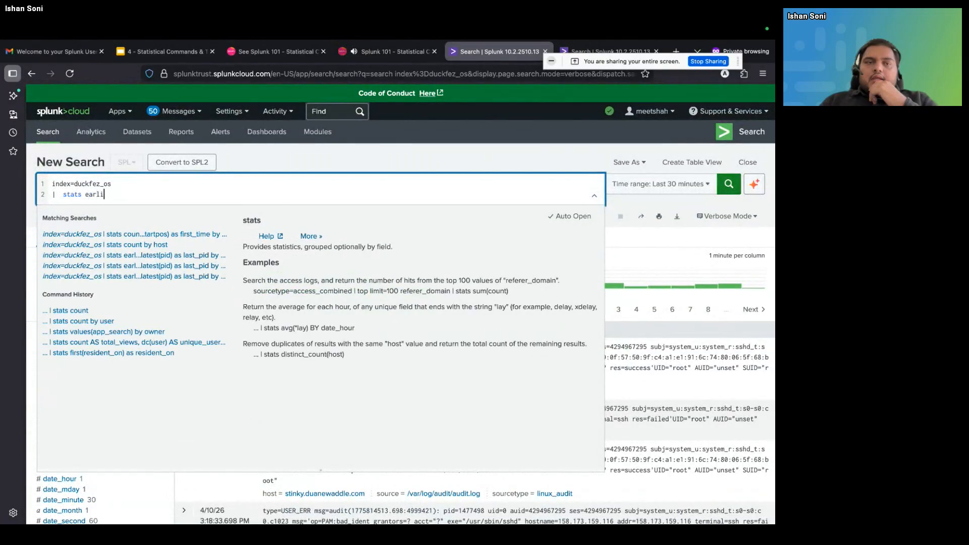
{"action": "type", "text": "e"}
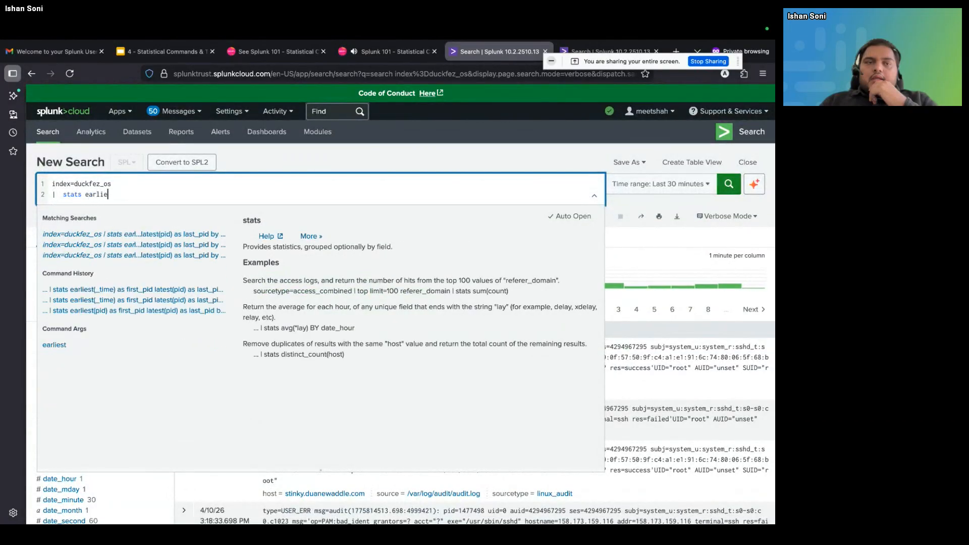
{"action": "type", "text": "st()"}
{"action": "left_click", "coordinate": [119, 194]}
{"action": "type", "text": "pid) as fi"}
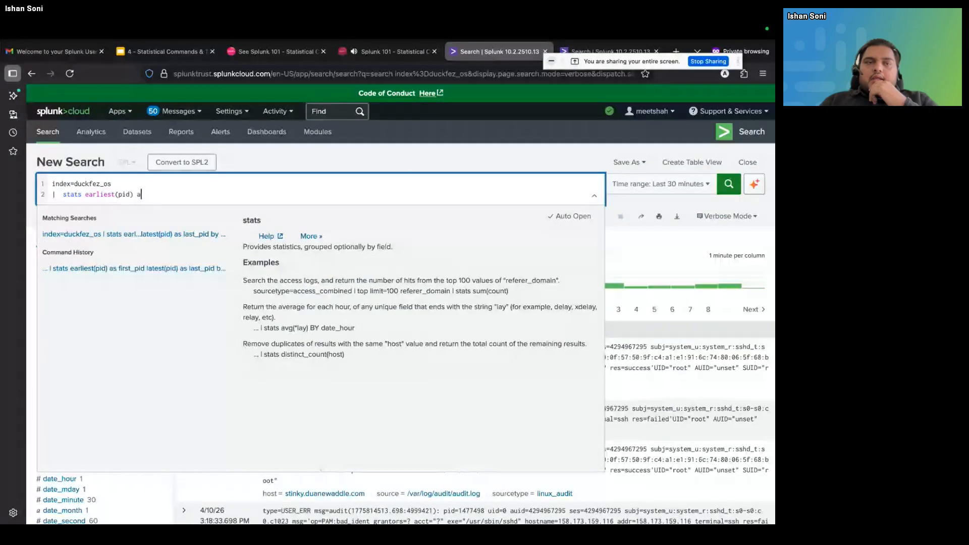
{"action": "type", "text": "_pid"}
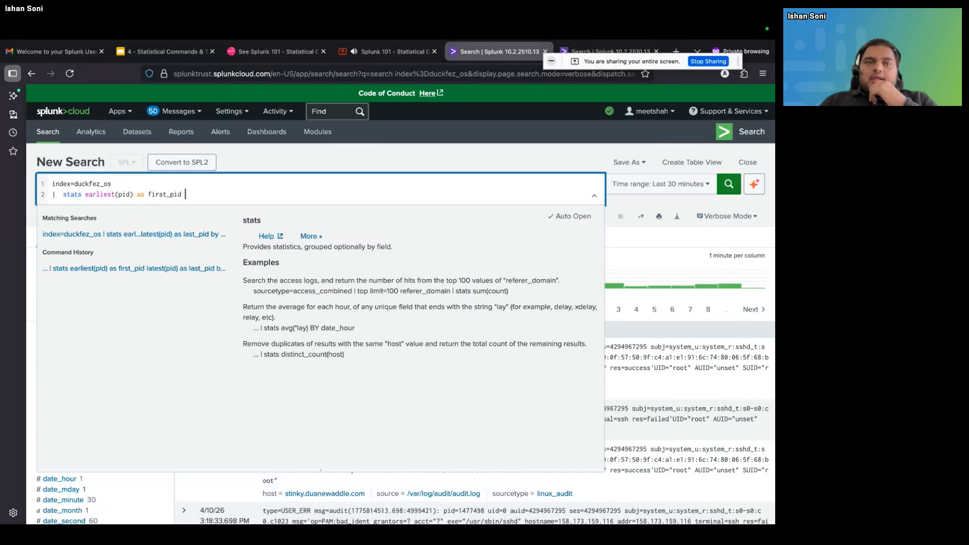
{"action": "type", "text": " latest("}
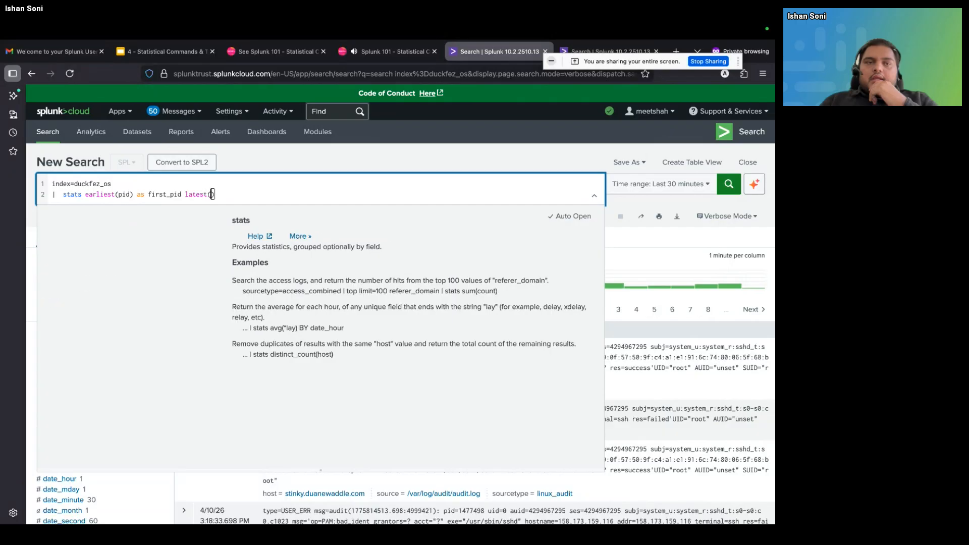
{"action": "type", "text": "pid) as"}
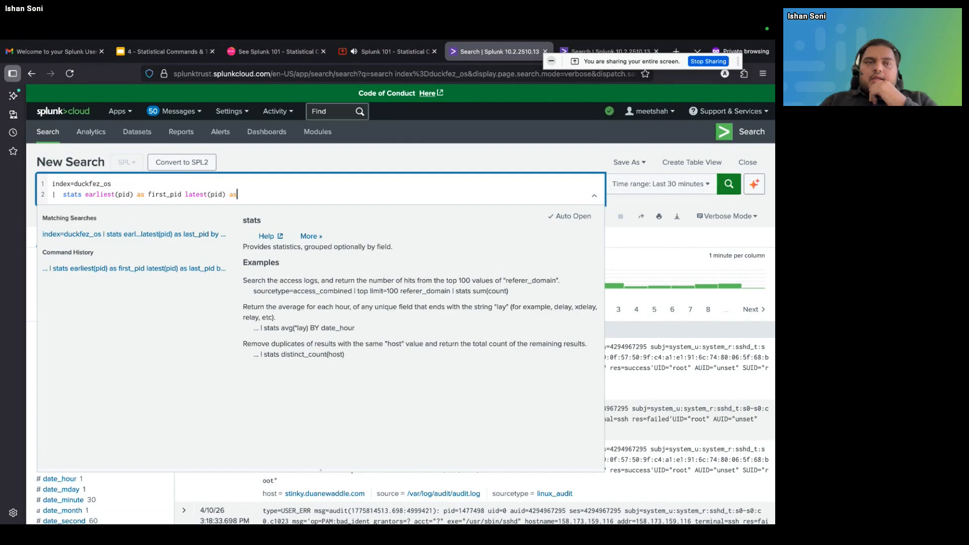
{"action": "type", "text": " lat"}
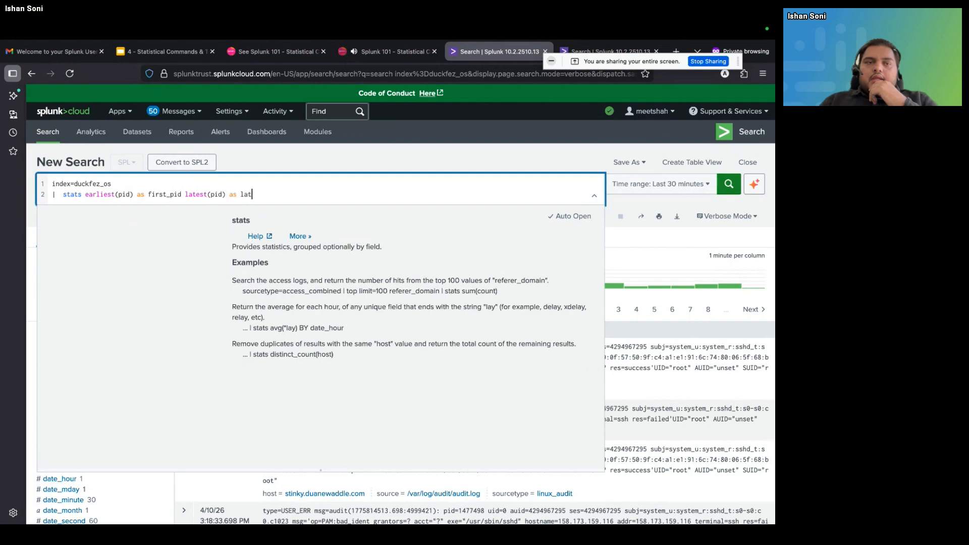
{"action": "type", "text": "est_pid by app"}
Append "latest(pid) as latest_pid by app" to the stats line, run the search and show its matching events
{"action": "key", "text": "Return"}
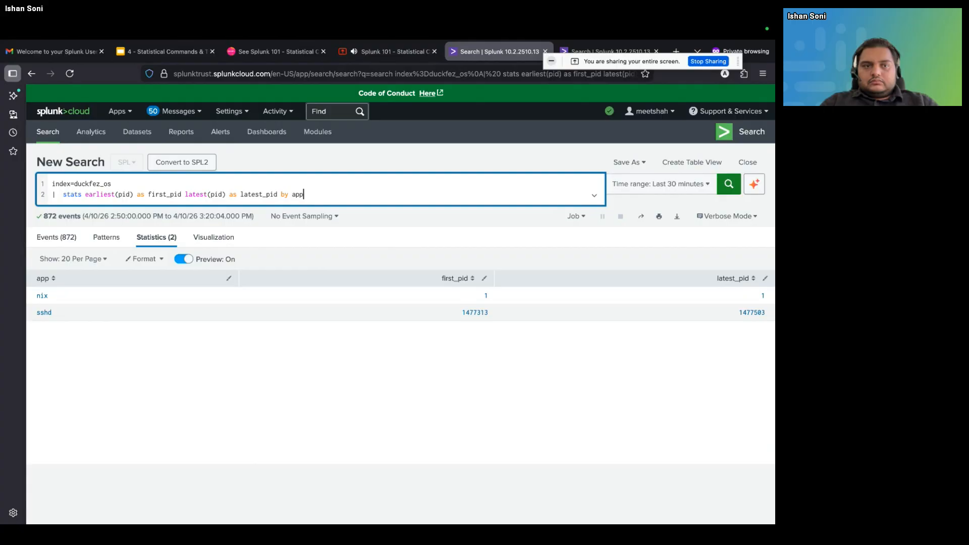
{"action": "left_click", "coordinate": [65, 242]}
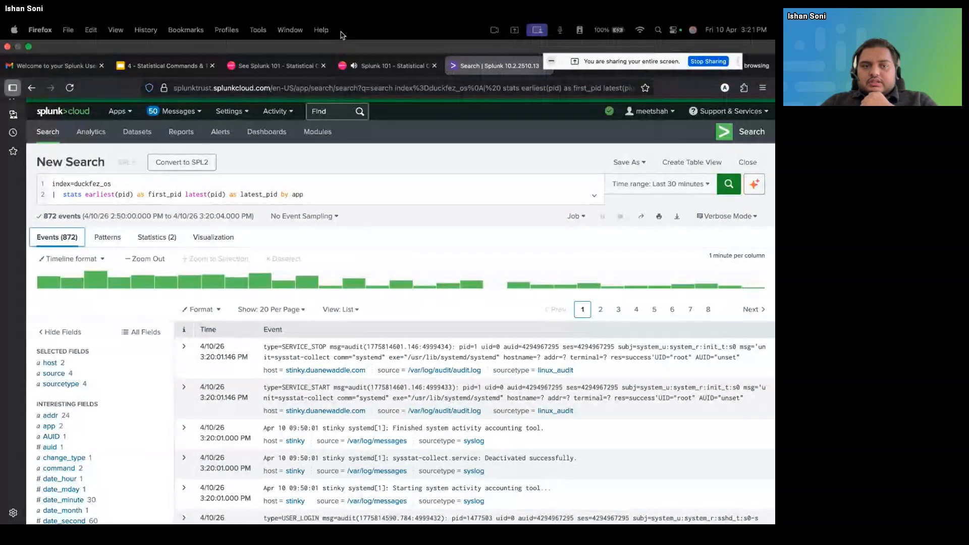
Switch to the Google Slides presentation and review the slide "stats – Aggregation Workhorse"
{"action": "mouse_move", "coordinate": [293, 59]}
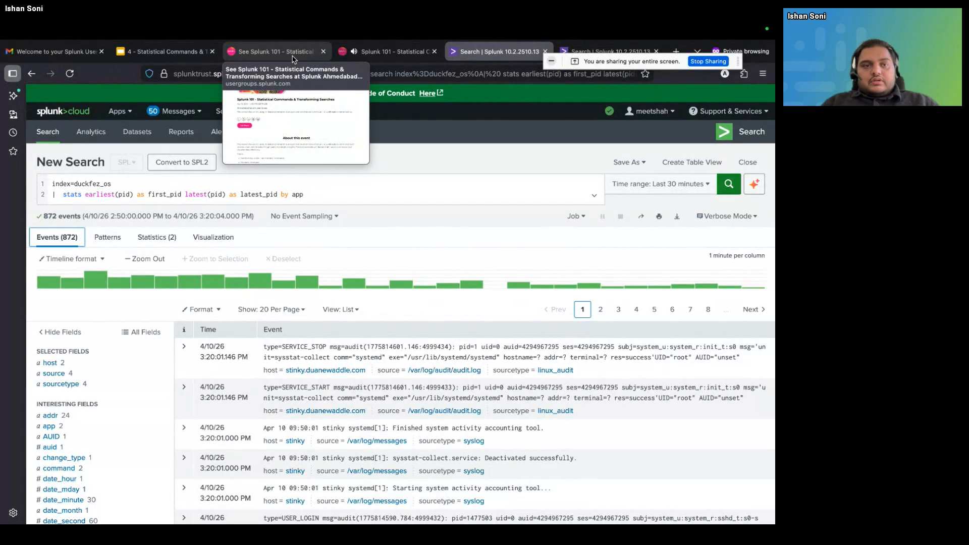
{"action": "left_click", "coordinate": [293, 59]}
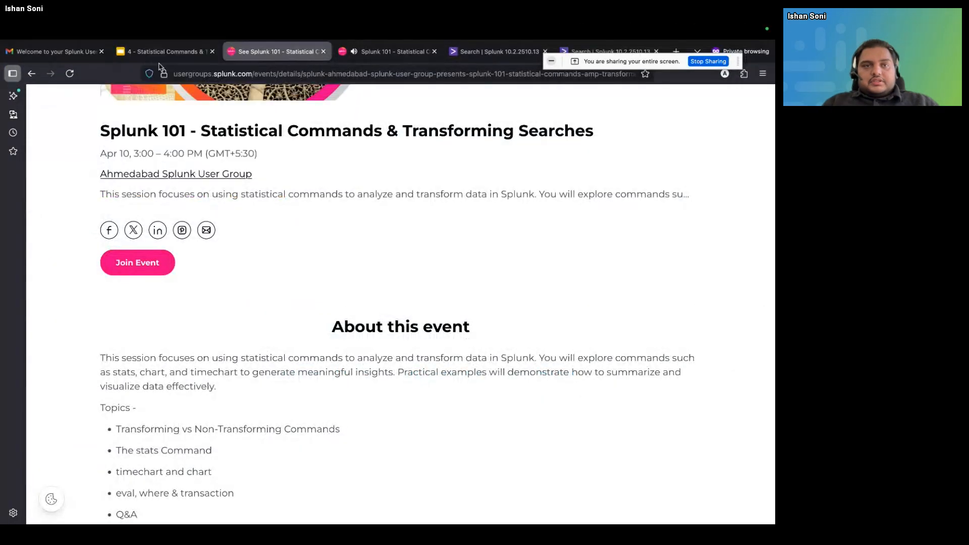
{"action": "left_click", "coordinate": [176, 52]}
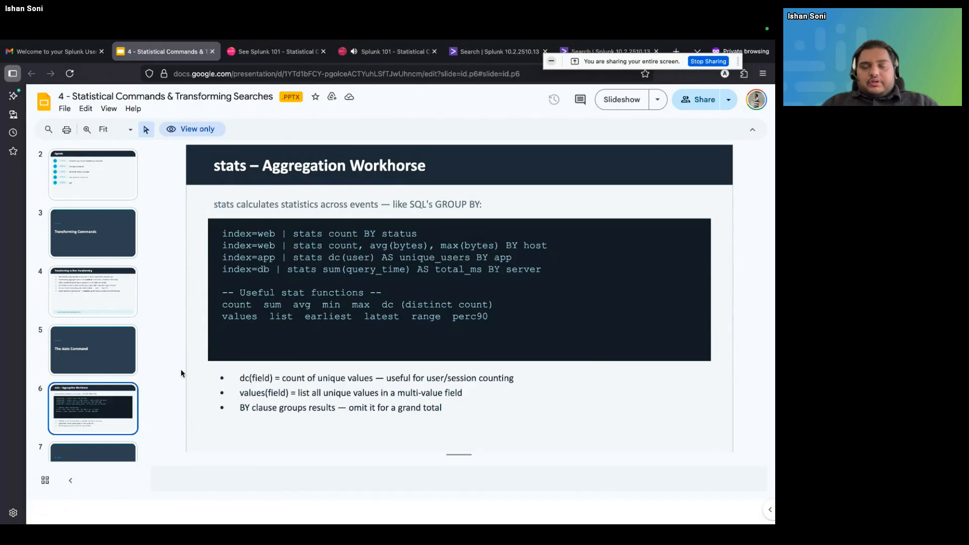
{"action": "scroll", "coordinate": [72, 365], "scroll_direction": "down", "scroll_amount": 2}
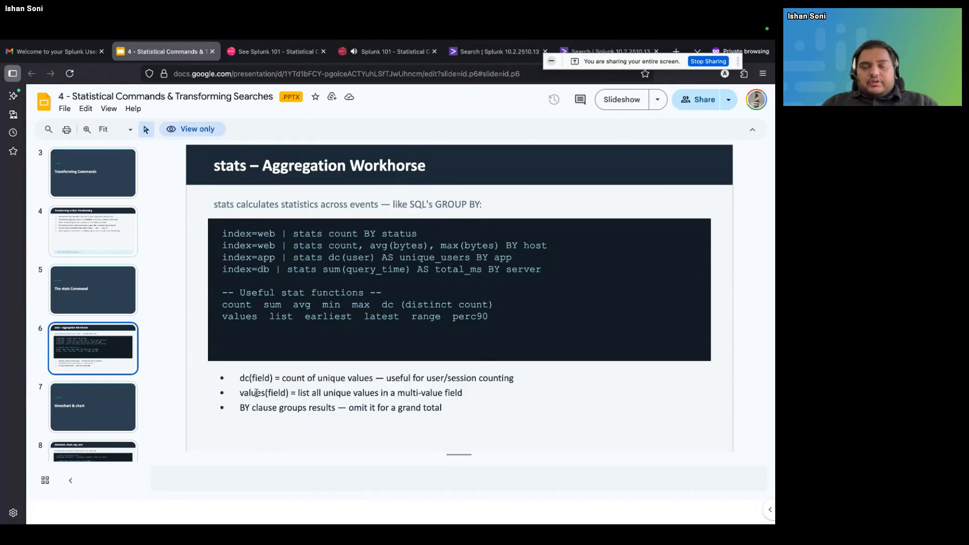
{"action": "scroll", "coordinate": [129, 382], "scroll_direction": "down", "scroll_amount": 2}
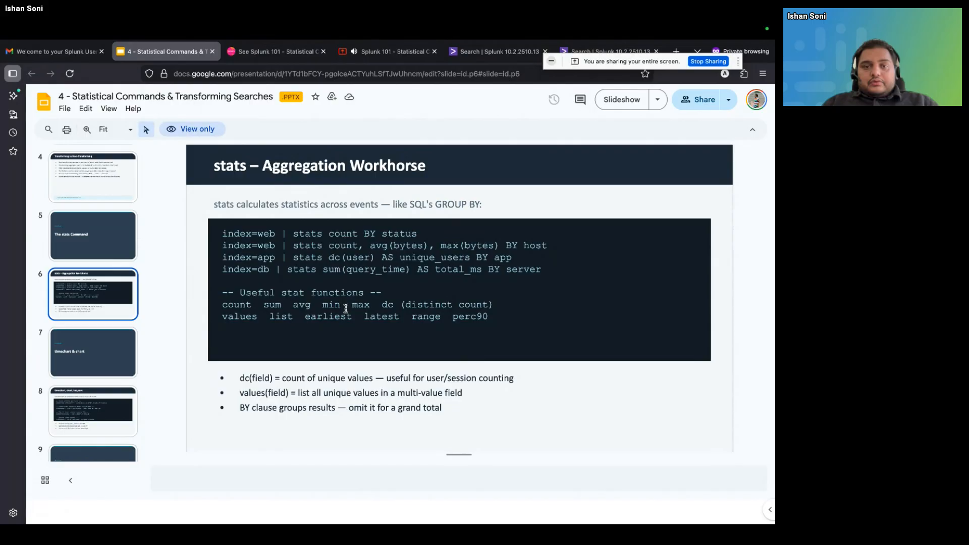
Open slide 7, "timechart & chart", and look over the neighbouring slide thumbnails
{"action": "left_click", "coordinate": [102, 367]}
{"action": "scroll", "coordinate": [100, 367], "scroll_direction": "down", "scroll_amount": 3}
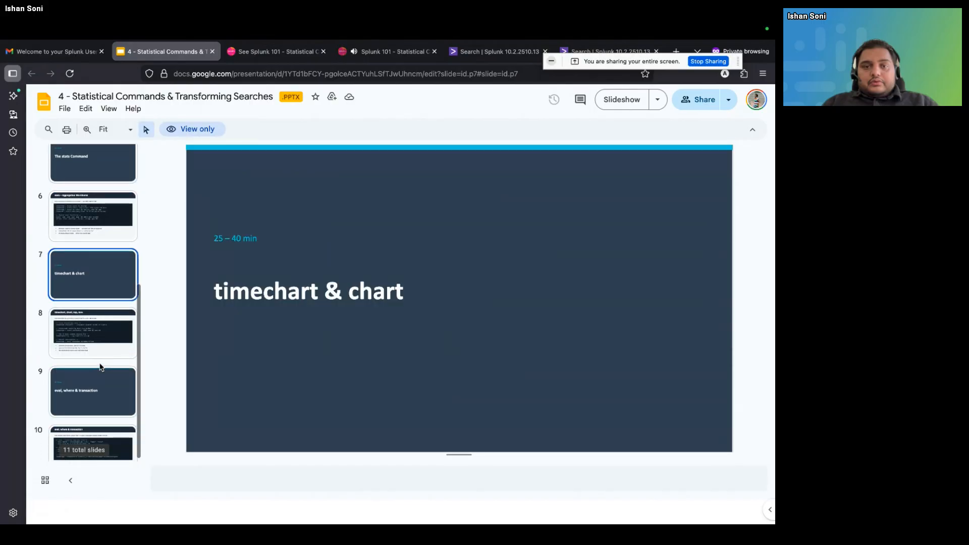
{"action": "scroll", "coordinate": [100, 366], "scroll_direction": "up", "scroll_amount": 1}
{"action": "scroll", "coordinate": [115, 348], "scroll_direction": "down", "scroll_amount": 1}
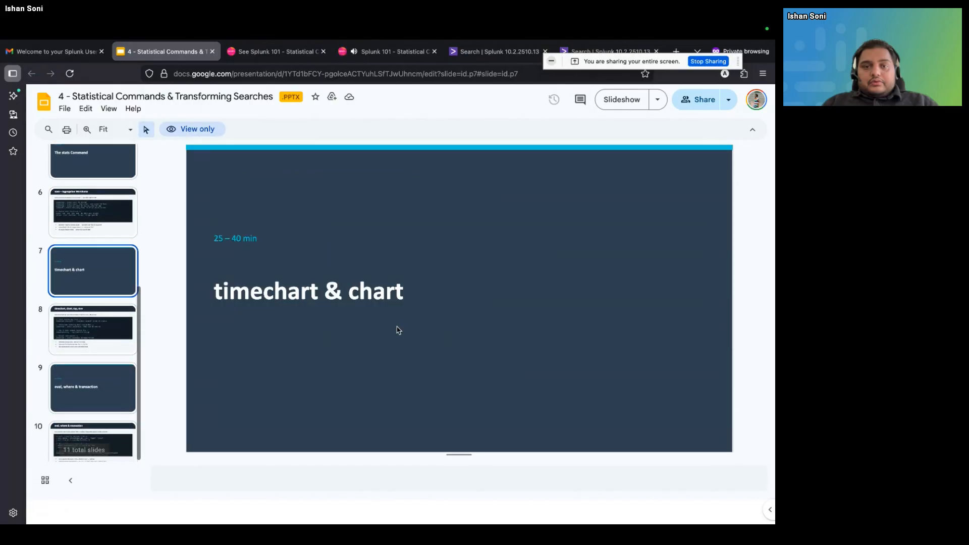
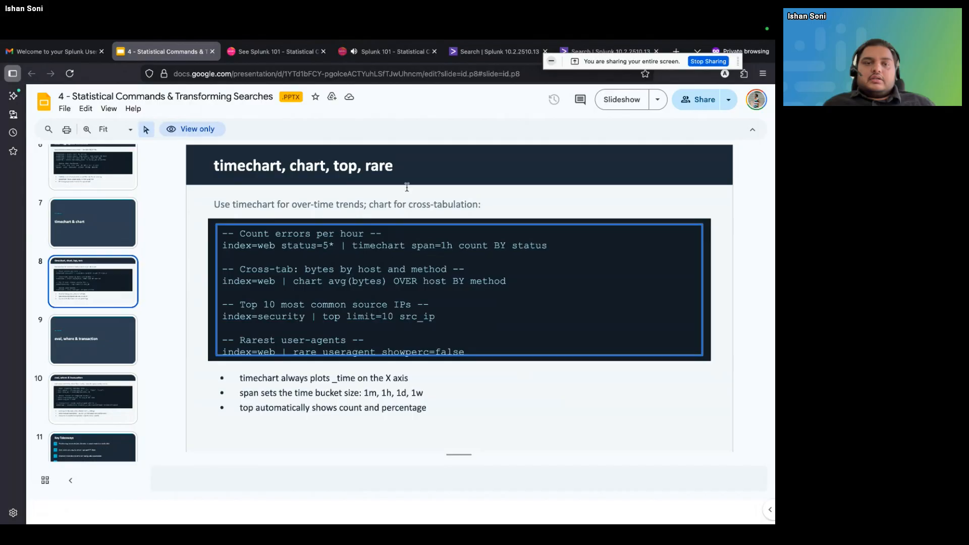
Switch to the Splunk search page, remove the stats line from the query and run index=duckfez_os alone
{"action": "left_click", "coordinate": [290, 53]}
{"action": "left_click", "coordinate": [407, 49]}
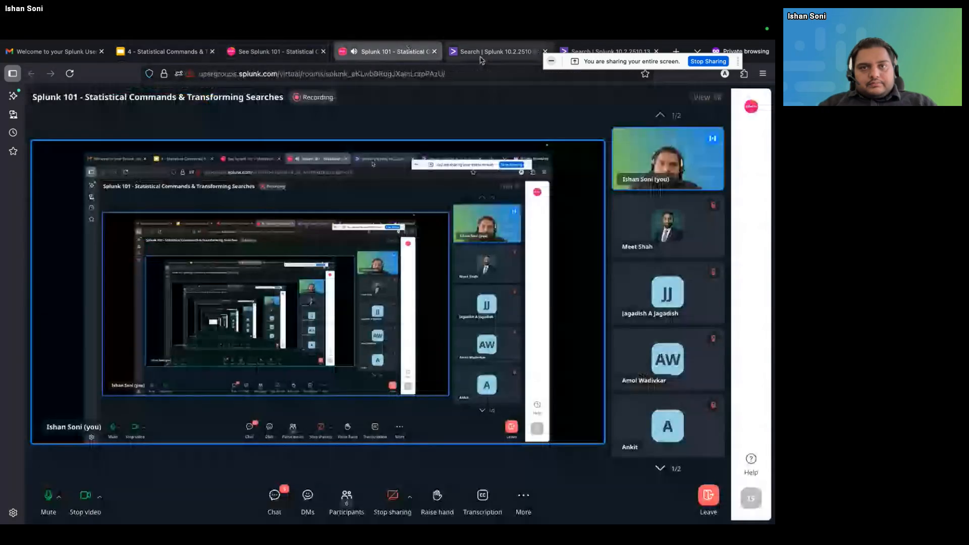
{"action": "left_click", "coordinate": [497, 51]}
{"action": "left_click_drag", "start_coordinate": [326, 194], "coordinate": [10, 198]}
{"action": "key", "text": "BackSpace"}
{"action": "key", "text": "BackSpace"}
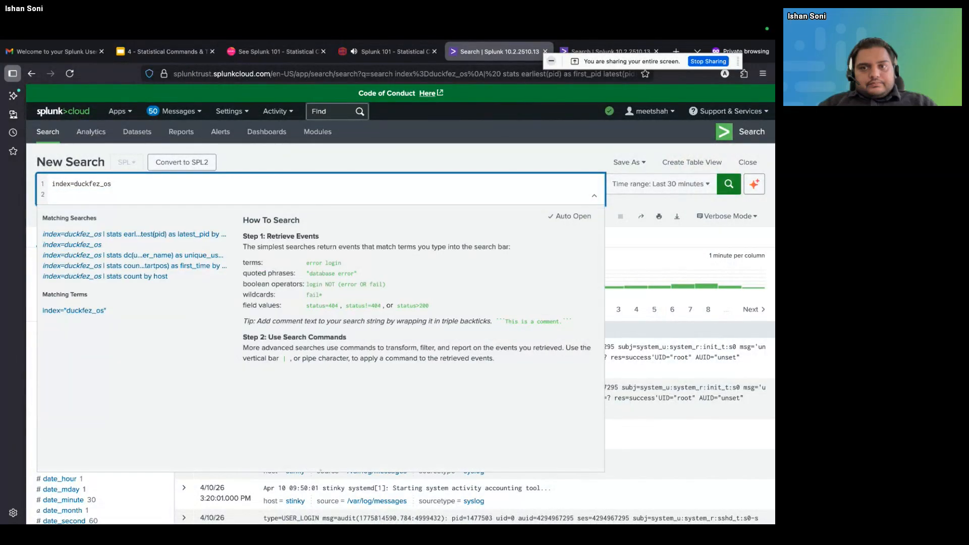
{"action": "key", "text": "Return"}
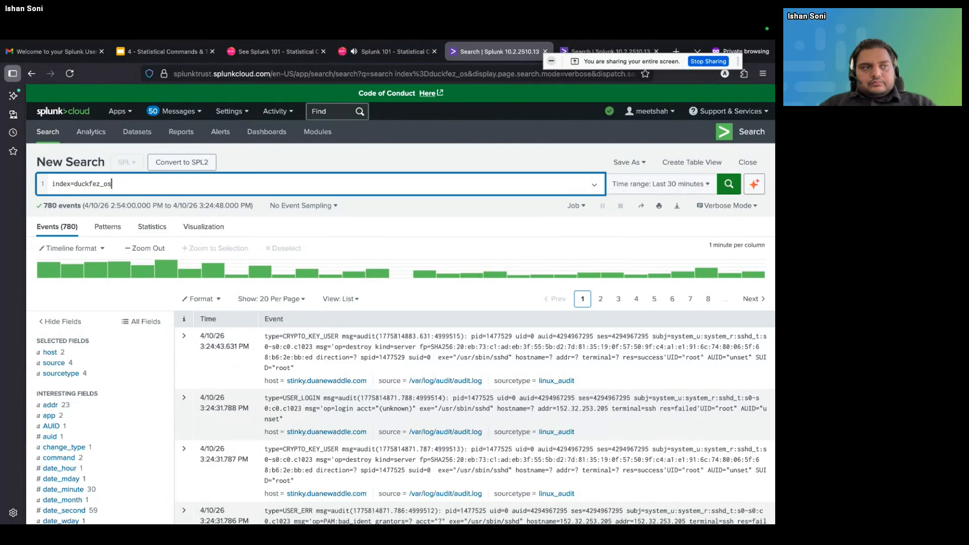
Add a second query line, "| timechart span=15m count by", below index=duckfez_os
{"action": "key", "text": "shift+Return"}
{"action": "type", "text": "| t"}
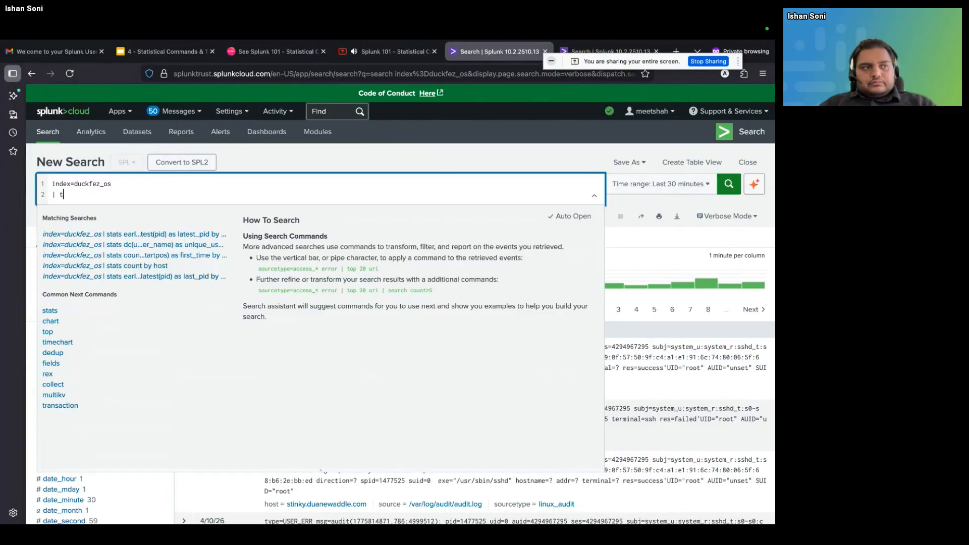
{"action": "type", "text": "imechaet"}
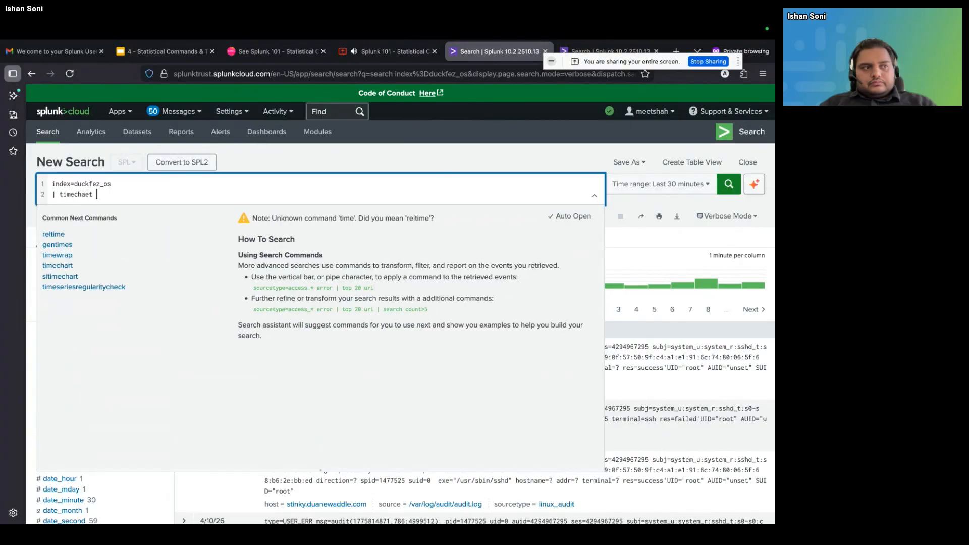
{"action": "key", "text": "BackSpace"}
{"action": "type", "text": "rt"}
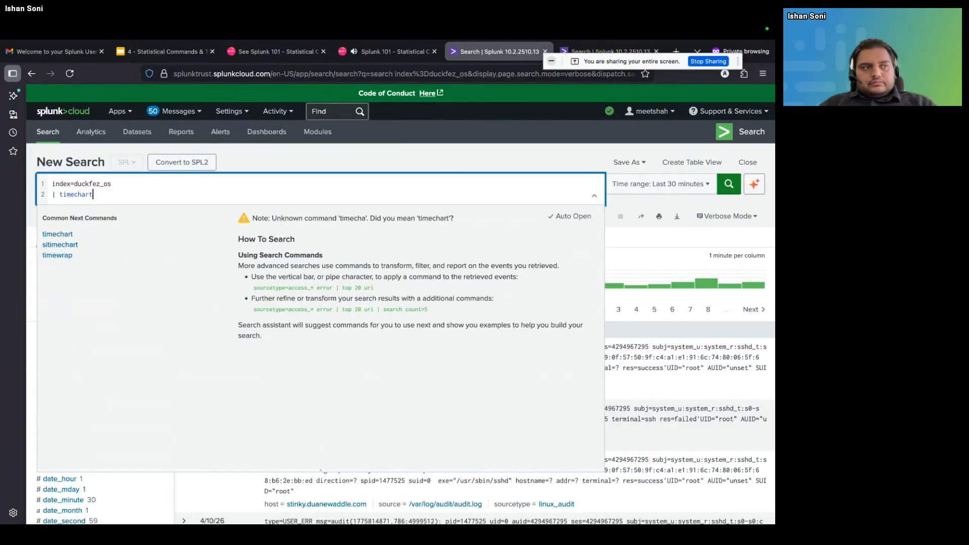
{"action": "type", "text": " span"}
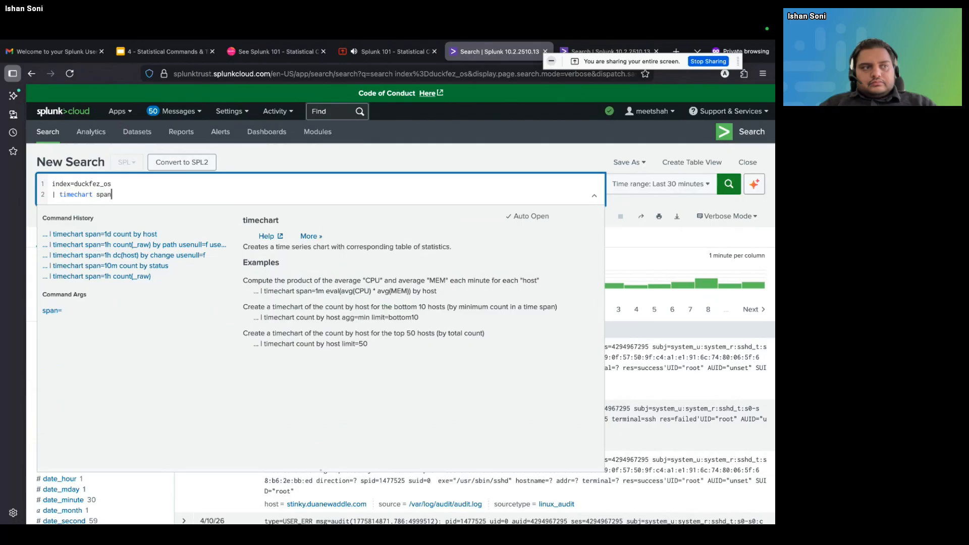
{"action": "type", "text": "=15m count by"}
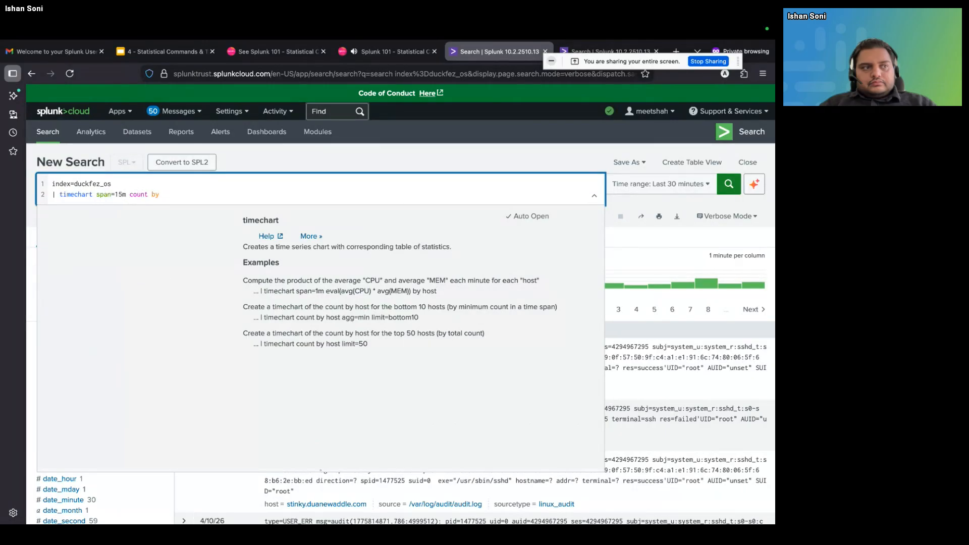
Look through the event fields for one to group by and open the value summary of addr
{"action": "left_click", "coordinate": [277, 165]}
{"action": "left_click", "coordinate": [214, 191]}
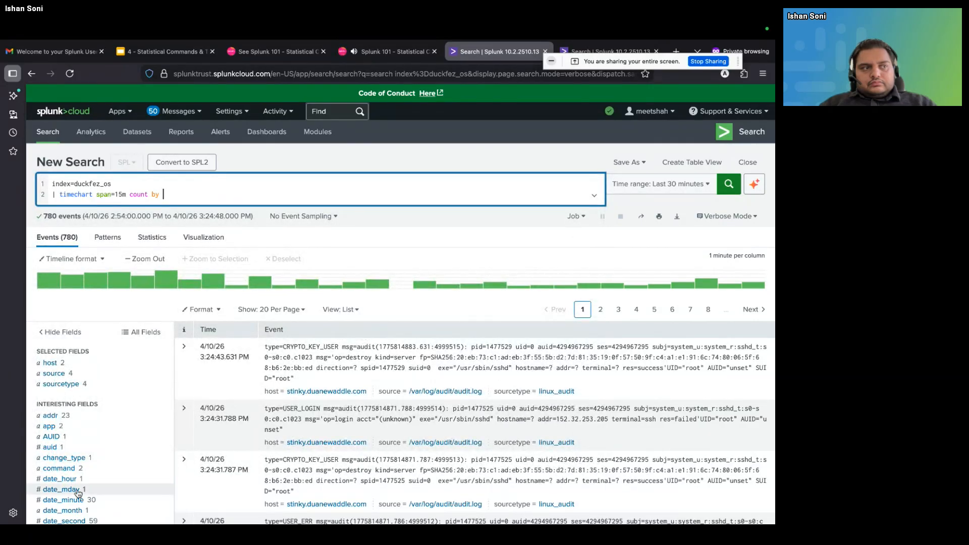
{"action": "scroll", "coordinate": [78, 492], "scroll_direction": "down", "scroll_amount": 3}
{"action": "scroll", "coordinate": [78, 494], "scroll_direction": "down", "scroll_amount": 1}
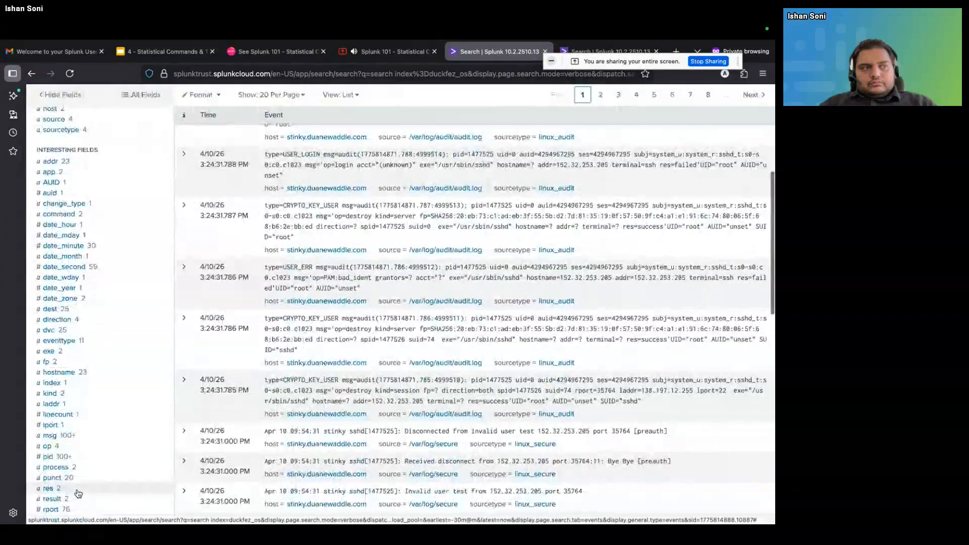
{"action": "scroll", "coordinate": [75, 323], "scroll_direction": "up", "scroll_amount": 1}
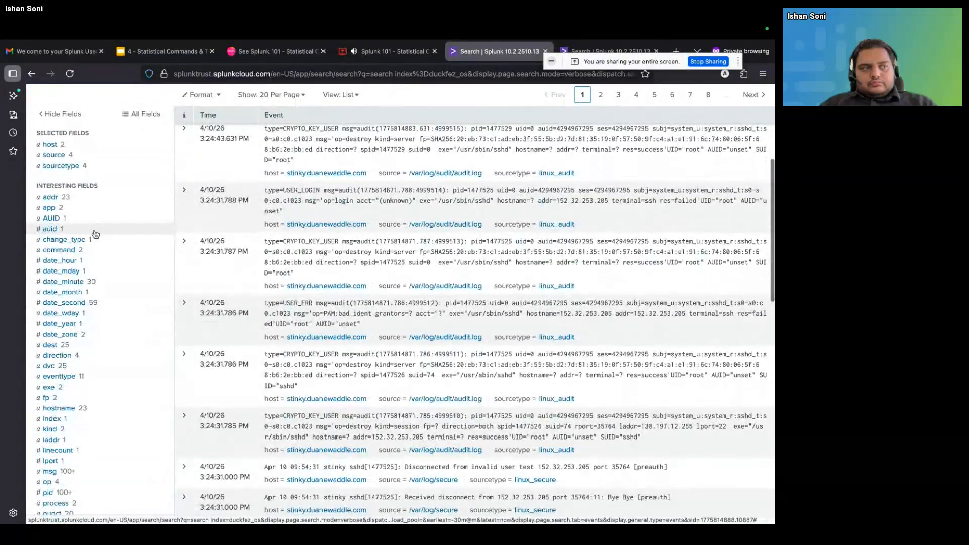
{"action": "left_click", "coordinate": [67, 199]}
{"action": "left_click", "coordinate": [67, 200]}
{"action": "left_click", "coordinate": [68, 200]}
{"action": "scroll", "coordinate": [67, 201], "scroll_direction": "up", "scroll_amount": 5}
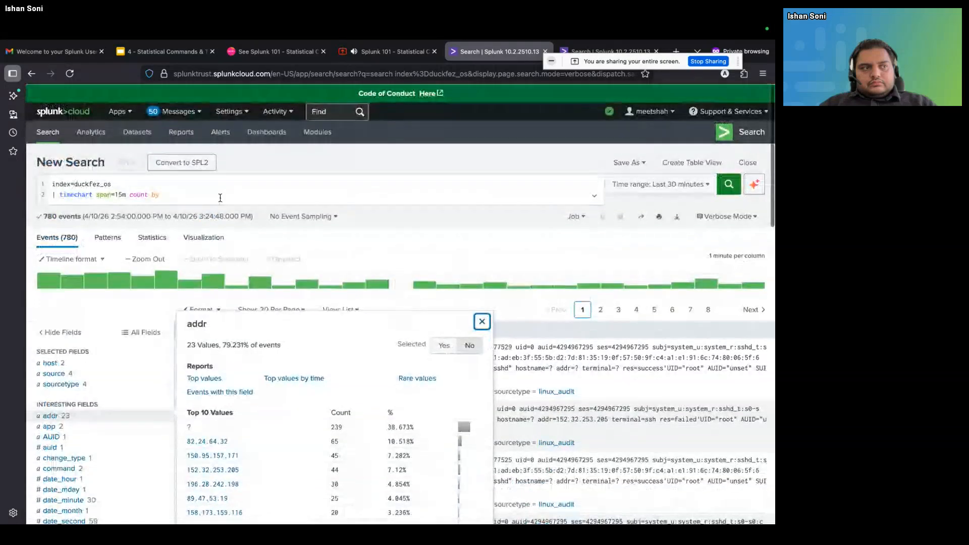
Complete the timechart line with addr as the grouping field and run the search
{"action": "left_click", "coordinate": [219, 197]}
{"action": "type", "text": "addr"}
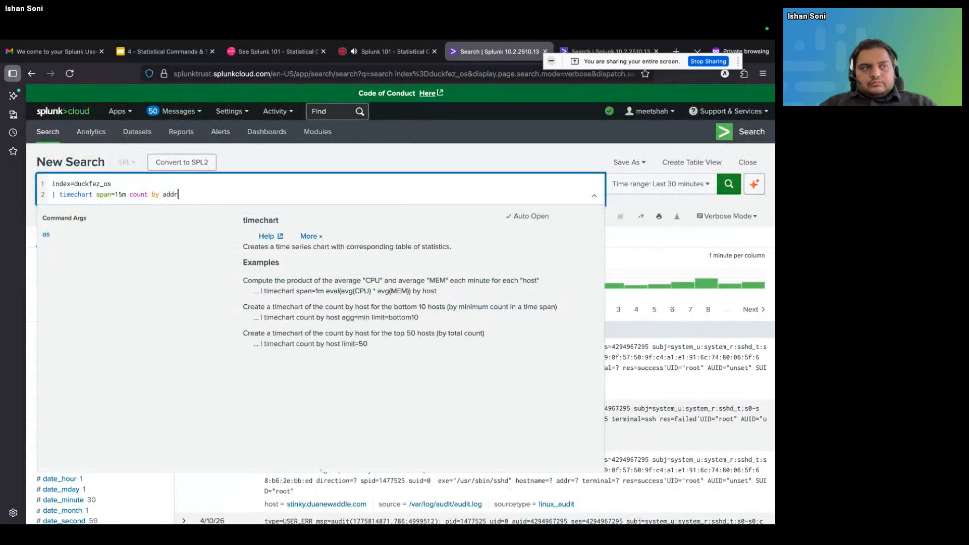
{"action": "key", "text": "Return"}
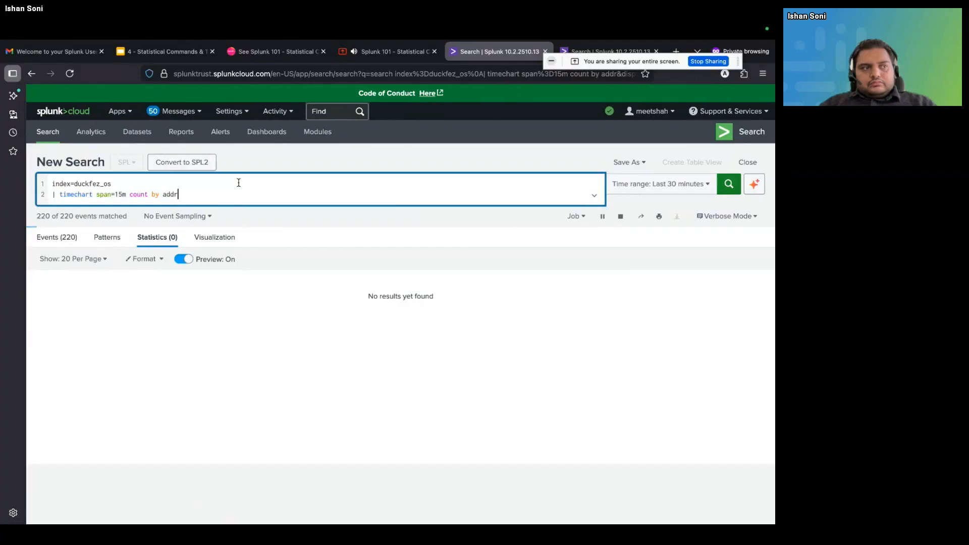
Show the timechart's visualization and compare the column and line charts, finishing on the line chart
{"action": "left_click", "coordinate": [230, 237]}
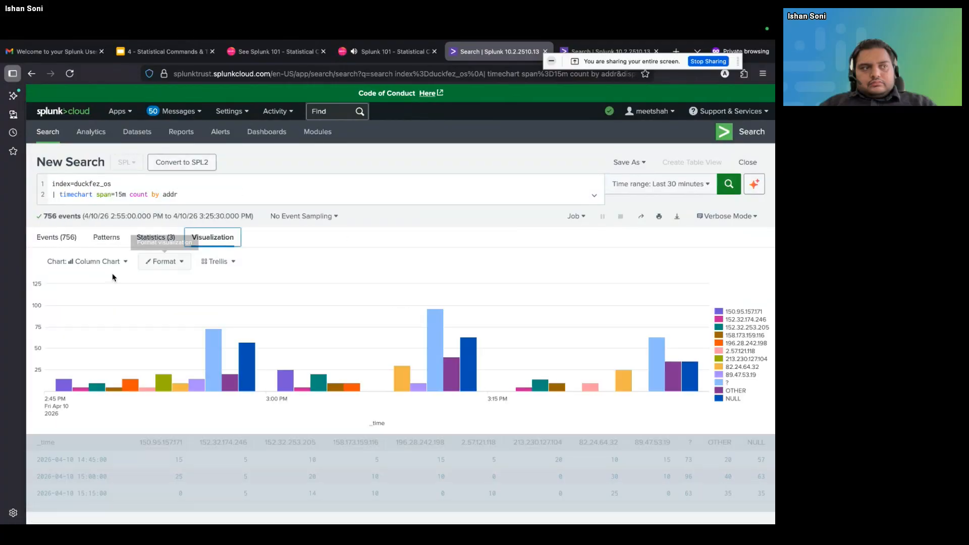
{"action": "left_click", "coordinate": [97, 271]}
{"action": "left_click", "coordinate": [70, 305]}
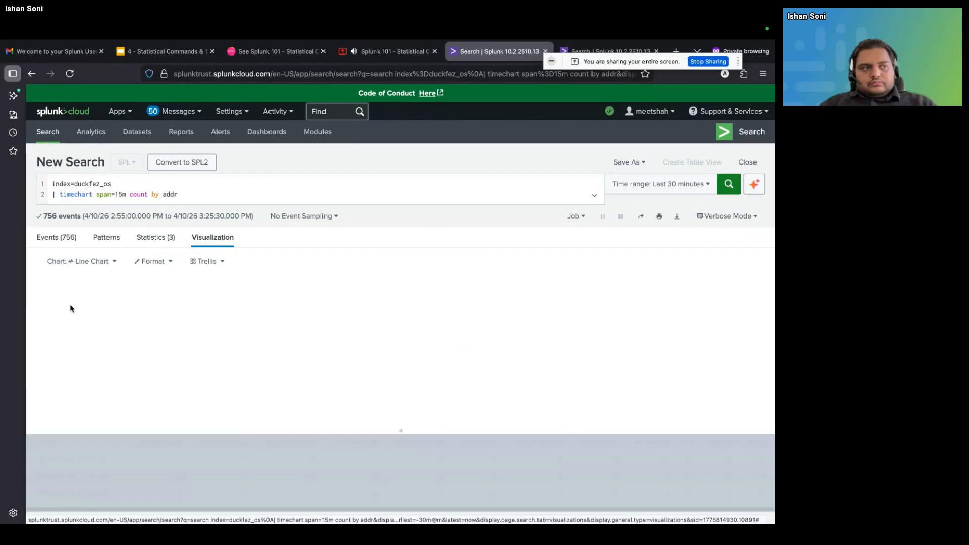
{"action": "left_click", "coordinate": [103, 261]}
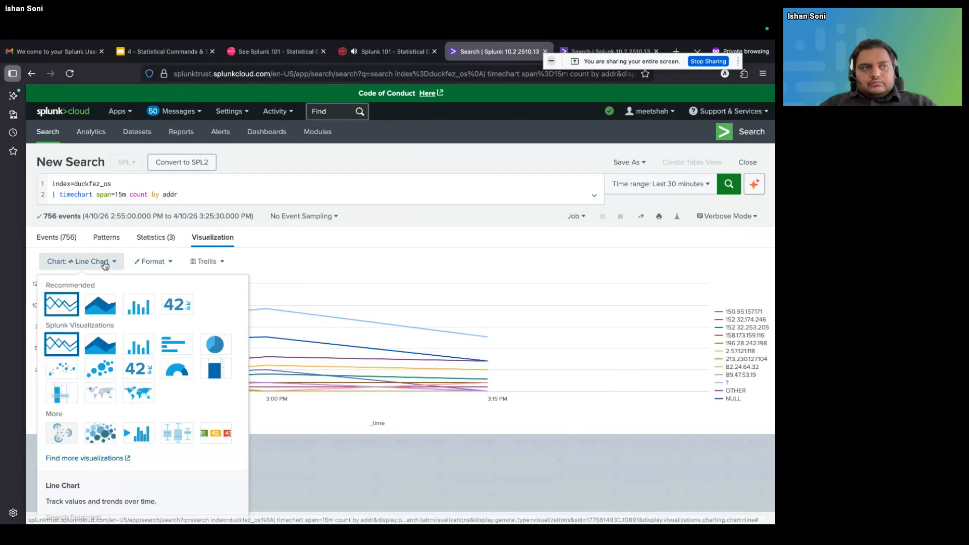
{"action": "left_click", "coordinate": [135, 304]}
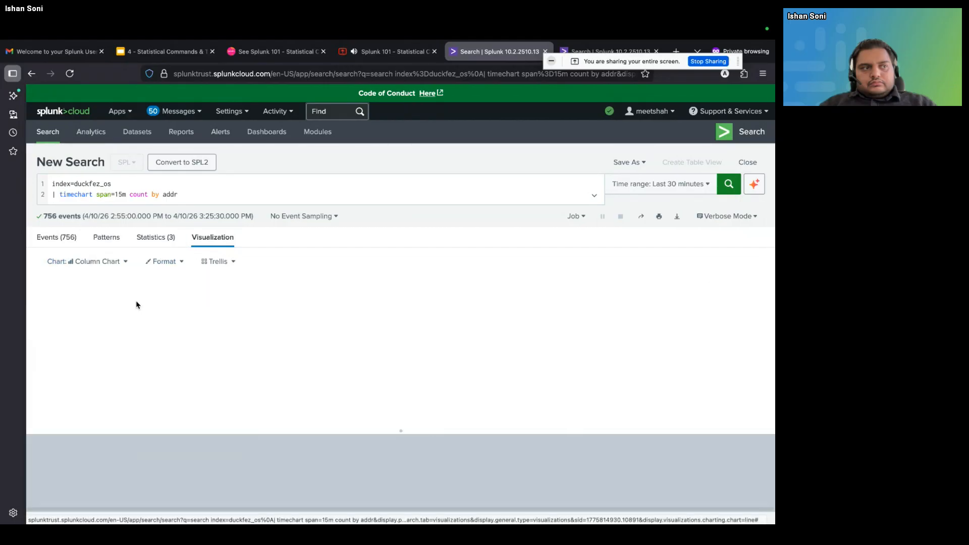
{"action": "left_click", "coordinate": [80, 261]}
{"action": "left_click", "coordinate": [61, 304]}
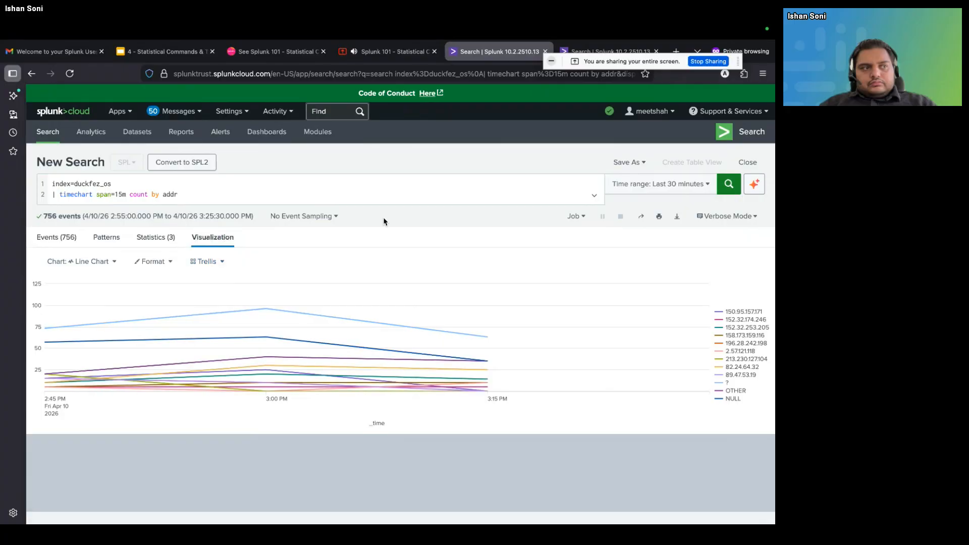
Set the timechart span to 1h and the search's time range to Last 4 hours
{"action": "left_click", "coordinate": [125, 195]}
{"action": "key", "text": "BackSpace"}
{"action": "key", "text": "BackSpace"}
{"action": "key", "text": "BackSpace"}
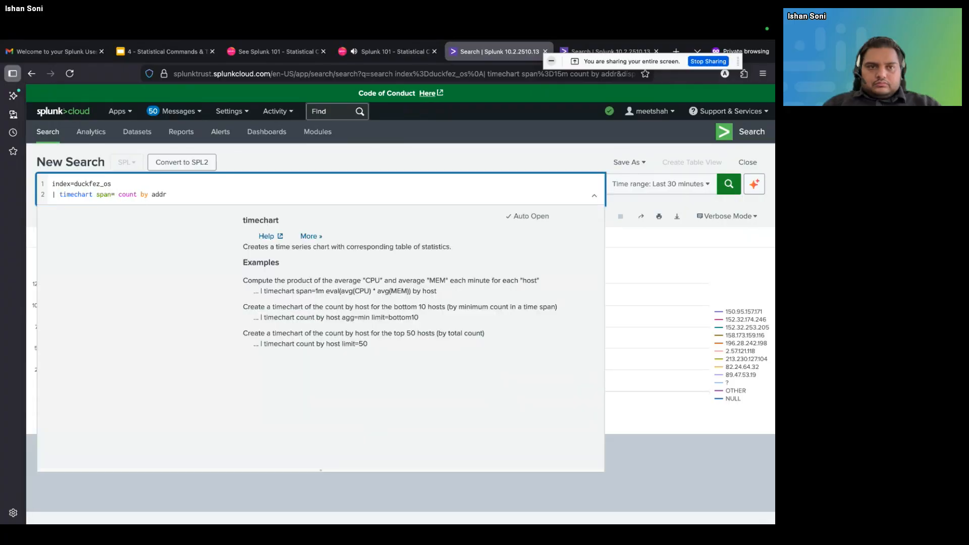
{"action": "type", "text": "1h"}
{"action": "left_click", "coordinate": [661, 184]}
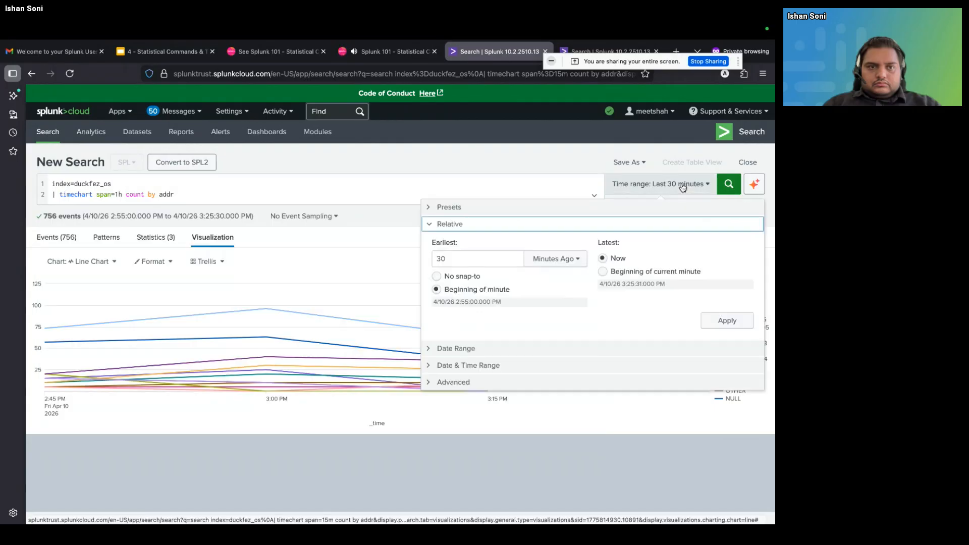
{"action": "left_click", "coordinate": [570, 206]}
{"action": "left_click", "coordinate": [556, 263]}
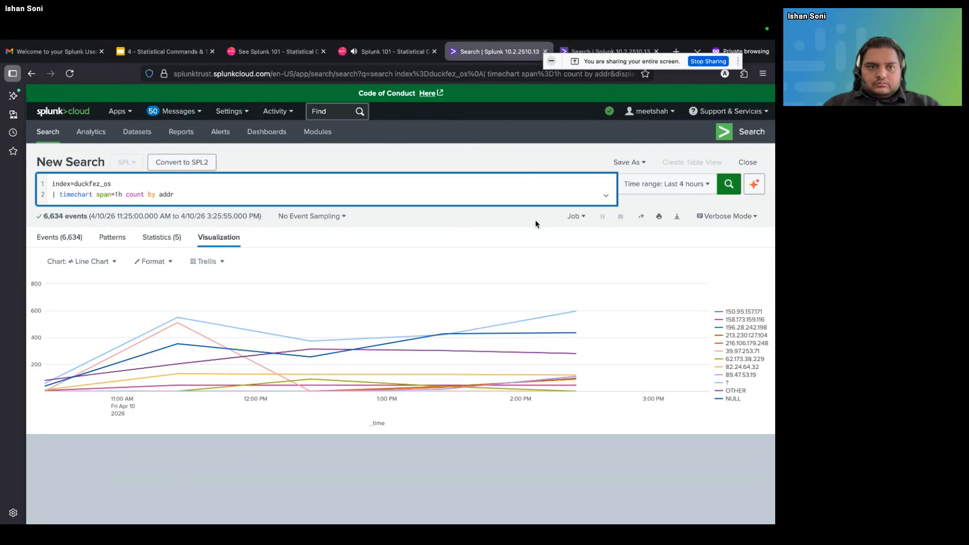
Highlight the span argument in the timechart line to point it out
{"action": "scroll", "coordinate": [535, 221], "scroll_direction": "down", "scroll_amount": 1}
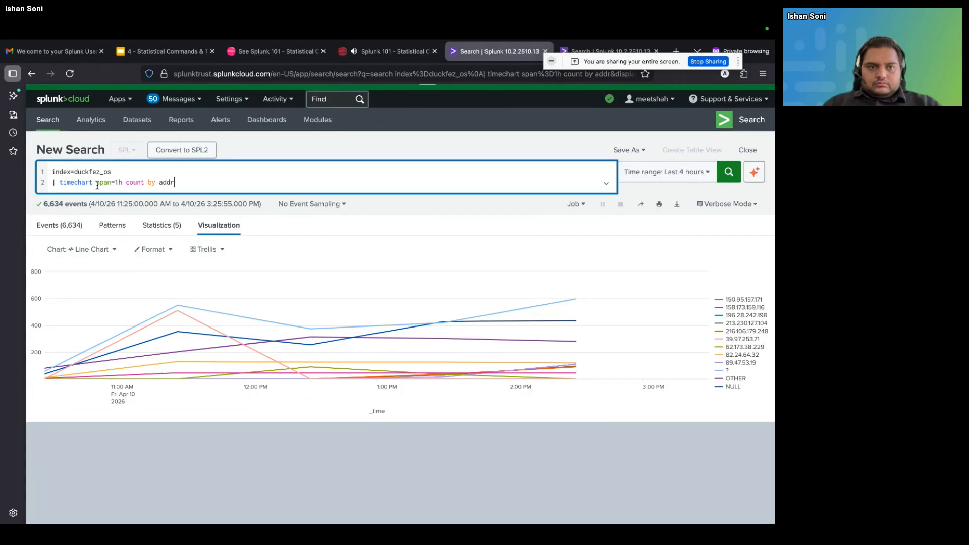
{"action": "left_click", "coordinate": [124, 182]}
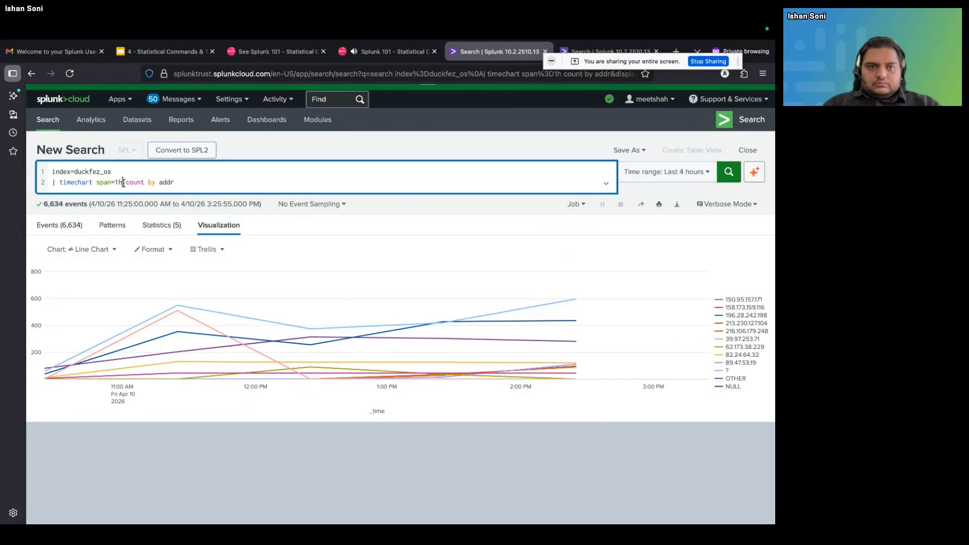
{"action": "left_click", "coordinate": [97, 183]}
{"action": "left_click_drag", "start_coordinate": [106, 185], "coordinate": [121, 182]}
{"action": "left_click", "coordinate": [182, 183]}
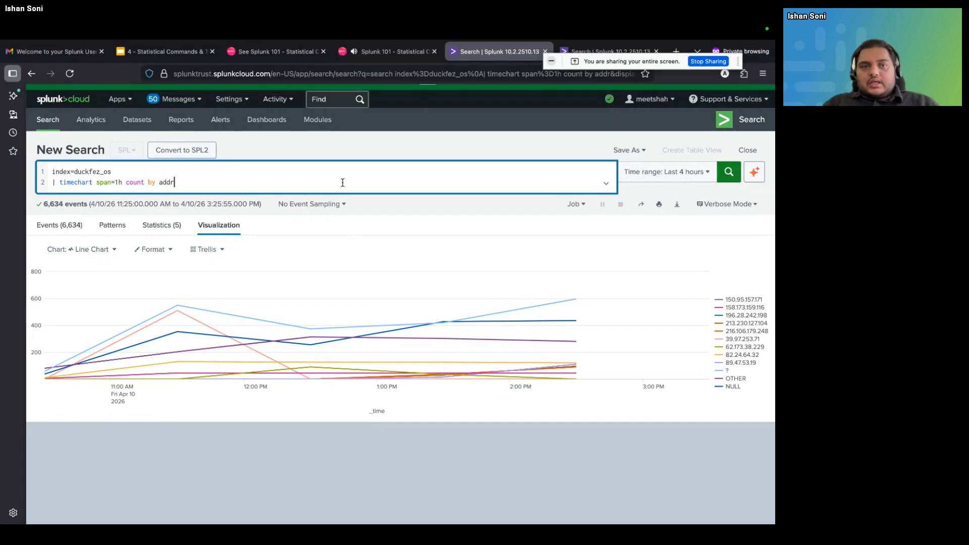
Remove the whole timechart line from the query and run index=duckfez_os alone over the last 4 hours
{"action": "key", "text": "BackSpace"}
{"action": "key", "text": "BackSpace"}
{"action": "key", "text": "BackSpace"}
{"action": "key", "text": "BackSpace"}
{"action": "key", "text": "BackSpace"}
{"action": "key", "text": "BackSpace"}
{"action": "key", "text": "BackSpace"}
{"action": "key", "text": "BackSpace"}
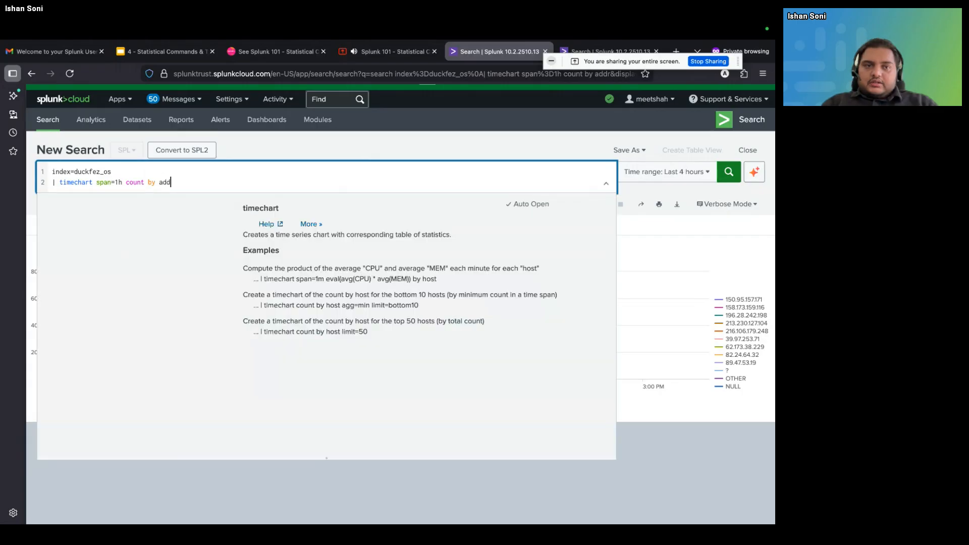
{"action": "key", "text": "BackSpace"}
{"action": "key", "text": "BackSpace"}
{"action": "key", "text": "BackSpace"}
{"action": "key", "text": "BackSpace"}
{"action": "key", "text": "BackSpace"}
{"action": "key", "text": "BackSpace"}
{"action": "key", "text": "BackSpace"}
{"action": "key", "text": "BackSpace"}
{"action": "key", "text": "BackSpace"}
{"action": "key", "text": "BackSpace"}
{"action": "key", "text": "BackSpace"}
{"action": "key", "text": "BackSpace"}
{"action": "key", "text": "BackSpace"}
{"action": "key", "text": "BackSpace"}
{"action": "key", "text": "BackSpace"}
{"action": "key", "text": "BackSpace"}
{"action": "key", "text": "BackSpace"}
{"action": "key", "text": "BackSpace"}
{"action": "key", "text": "BackSpace"}
{"action": "key", "text": "BackSpace"}
{"action": "key", "text": "BackSpace"}
{"action": "key", "text": "BackSpace"}
{"action": "key", "text": "BackSpace"}
{"action": "key", "text": "Return"}
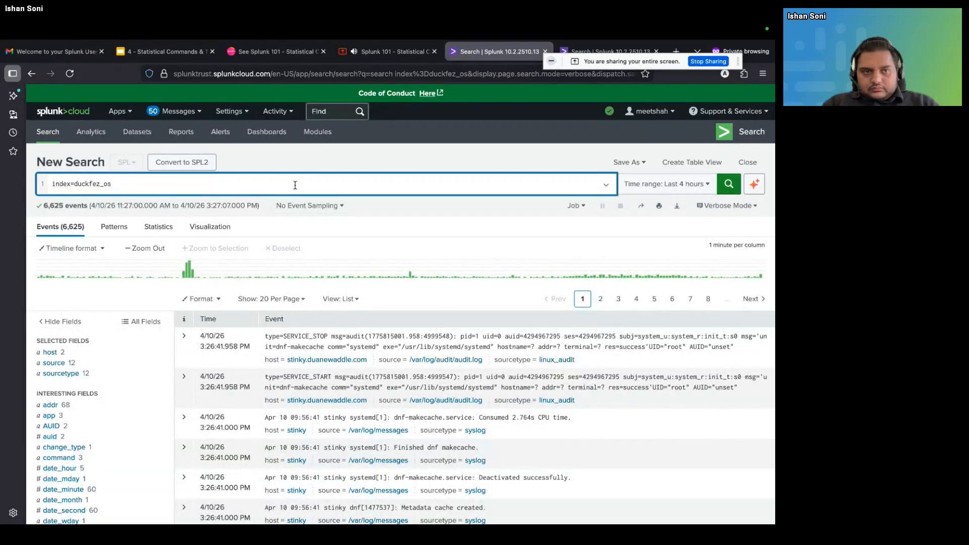
Add a second query line, "| chart count by", below index=duckfez_os
{"action": "key", "text": "shift+Return"}
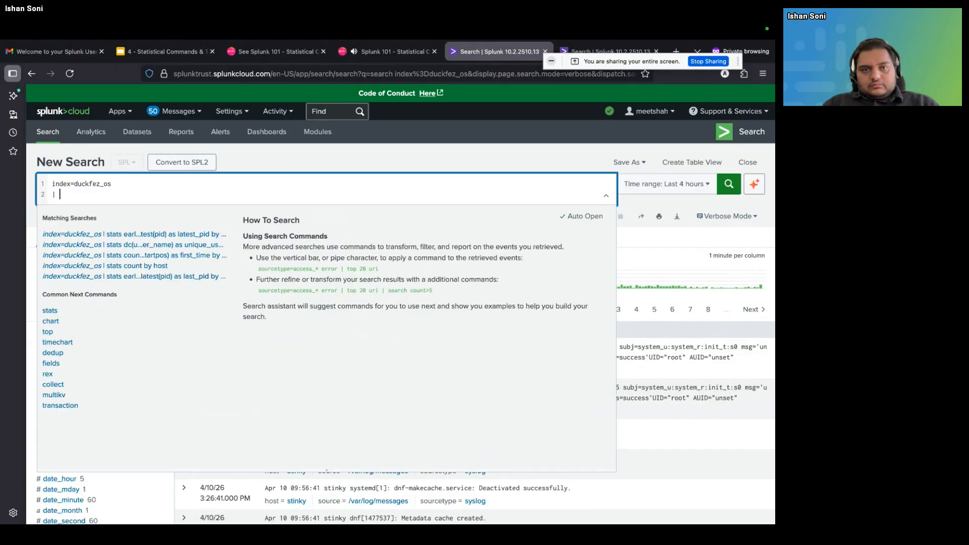
{"action": "type", "text": "chart "}
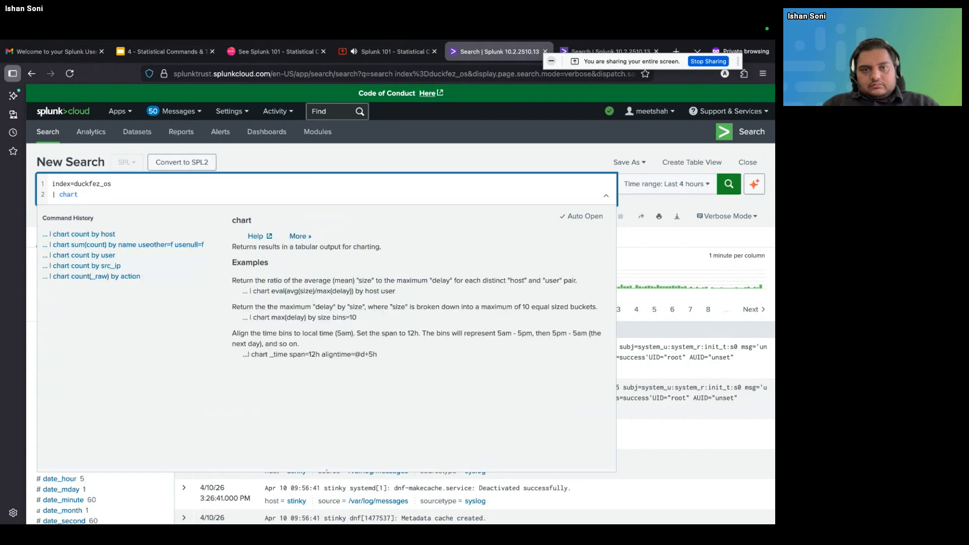
{"action": "type", "text": "cou"}
{"action": "type", "text": "nt by"}
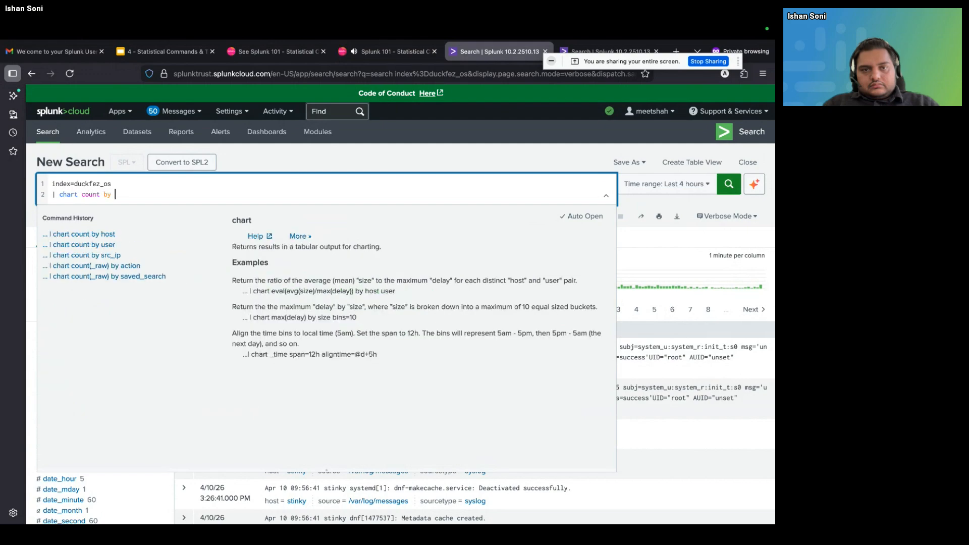
Check the available fields, complete the chart line with app, run the search and show its visualization
{"action": "left_click", "coordinate": [398, 170]}
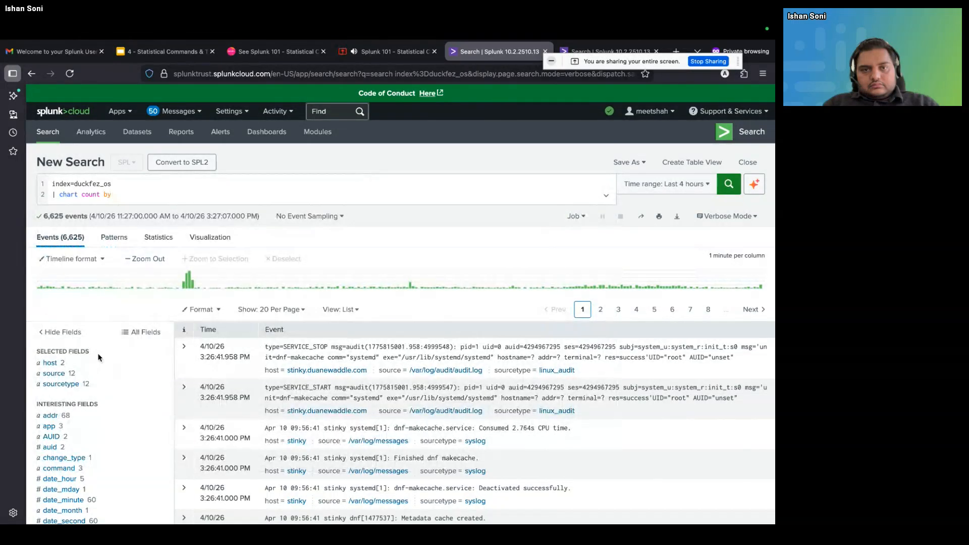
{"action": "scroll", "coordinate": [99, 357], "scroll_direction": "down", "scroll_amount": 3}
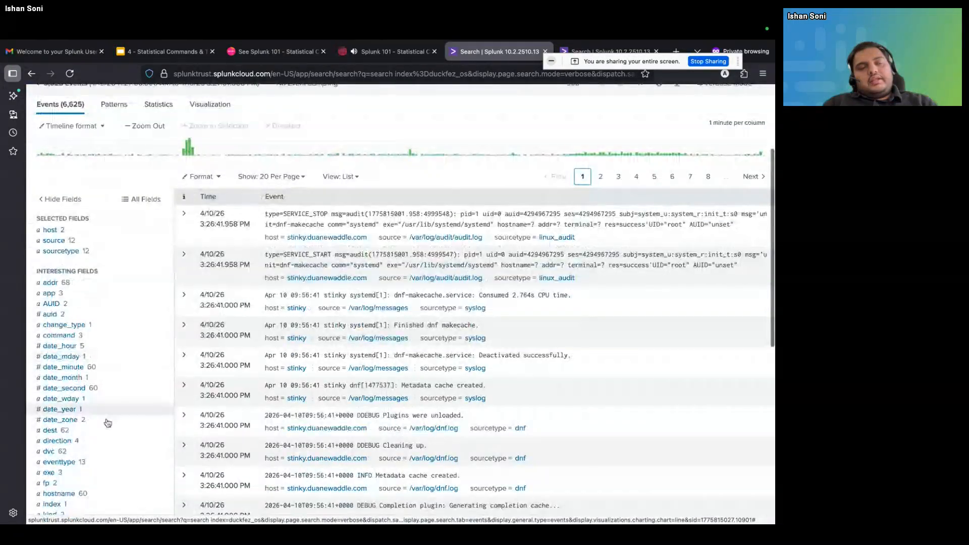
{"action": "scroll", "coordinate": [96, 358], "scroll_direction": "down", "scroll_amount": 3}
{"action": "scroll", "coordinate": [94, 359], "scroll_direction": "up", "scroll_amount": 6}
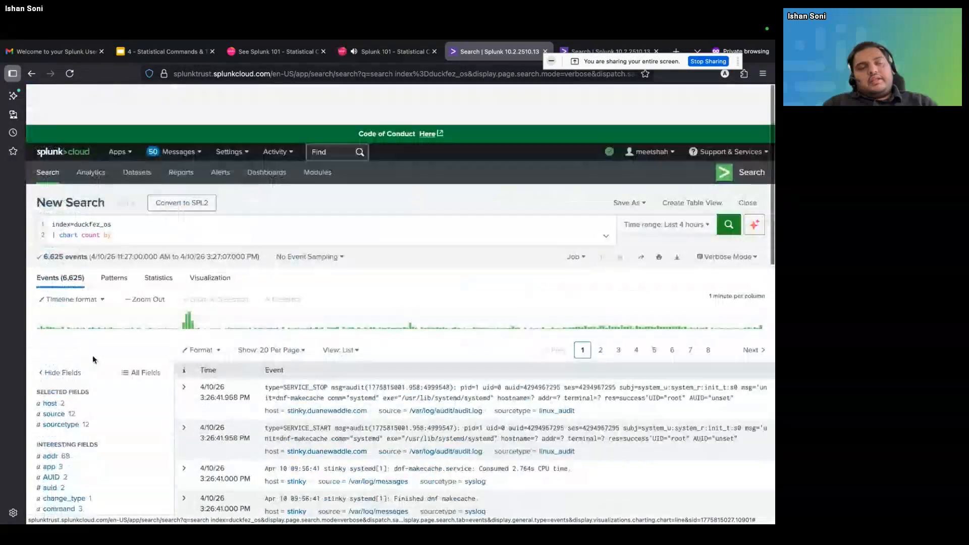
{"action": "left_click", "coordinate": [158, 199]}
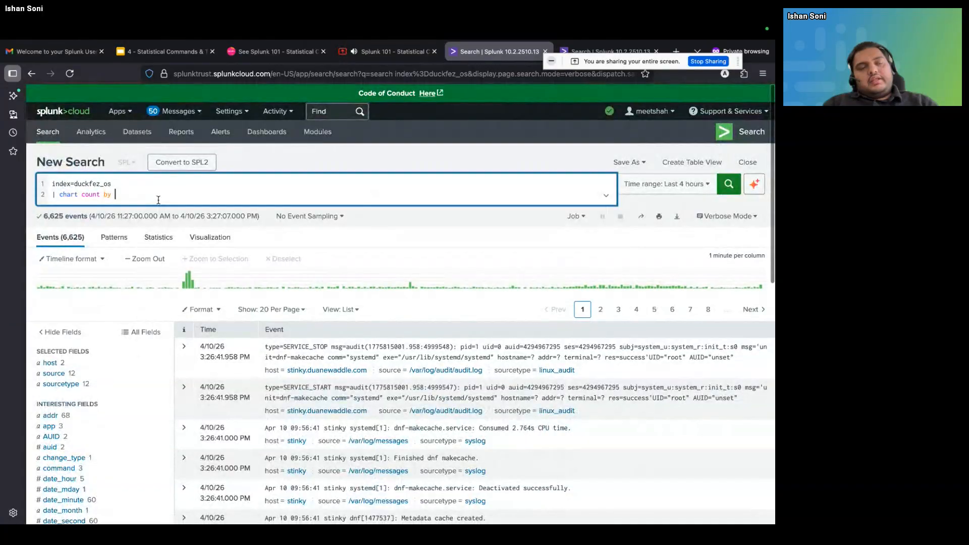
{"action": "type", "text": "app"}
{"action": "key", "text": "Return"}
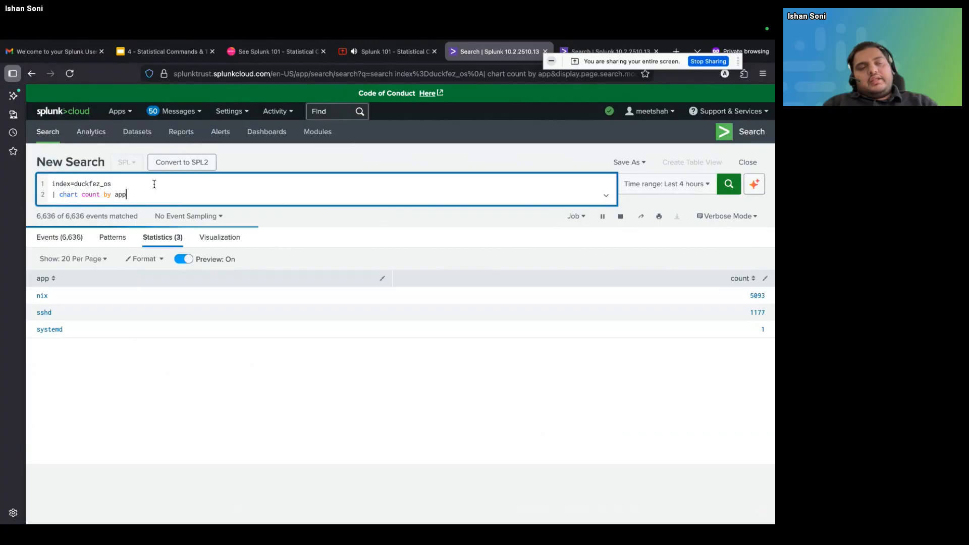
{"action": "left_click", "coordinate": [214, 241]}
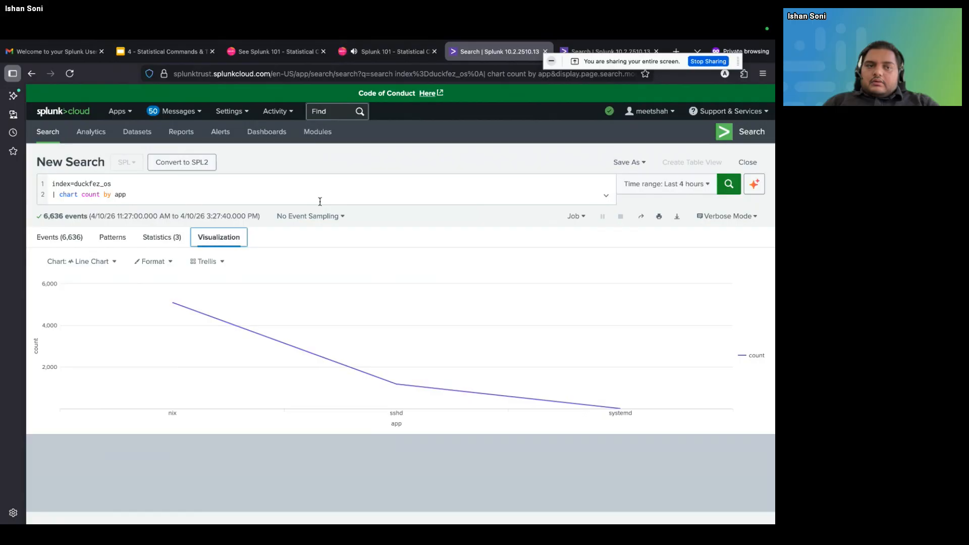
Review the slide on timechart, chart, top and rare, and return to the Splunk search with the chart query
{"action": "left_click", "coordinate": [180, 53]}
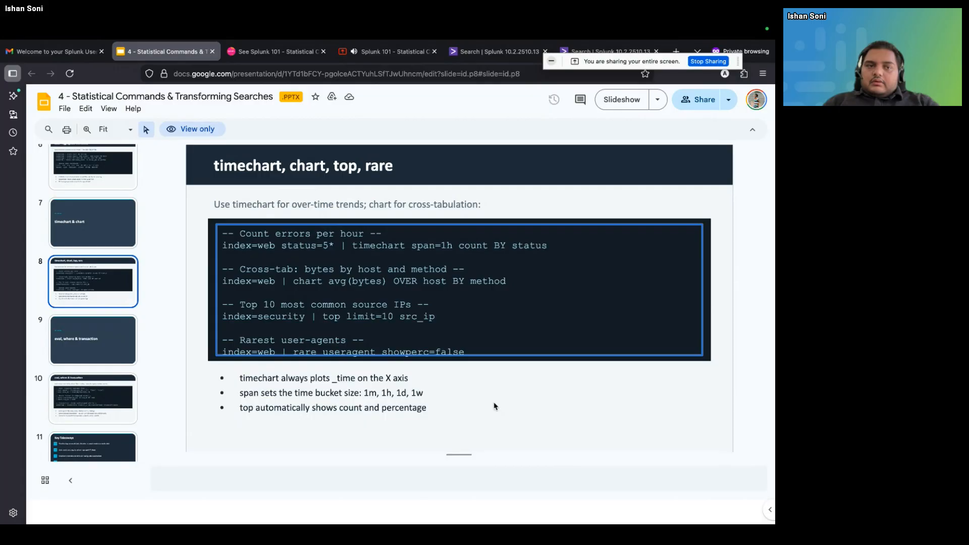
{"action": "left_click", "coordinate": [276, 52]}
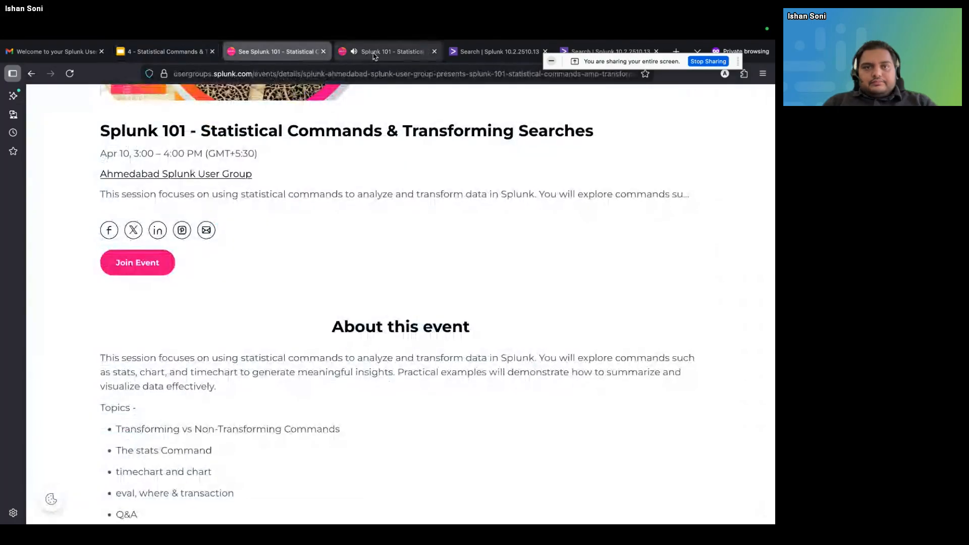
{"action": "left_click", "coordinate": [374, 53]}
{"action": "key", "text": "ctrl+Tab"}
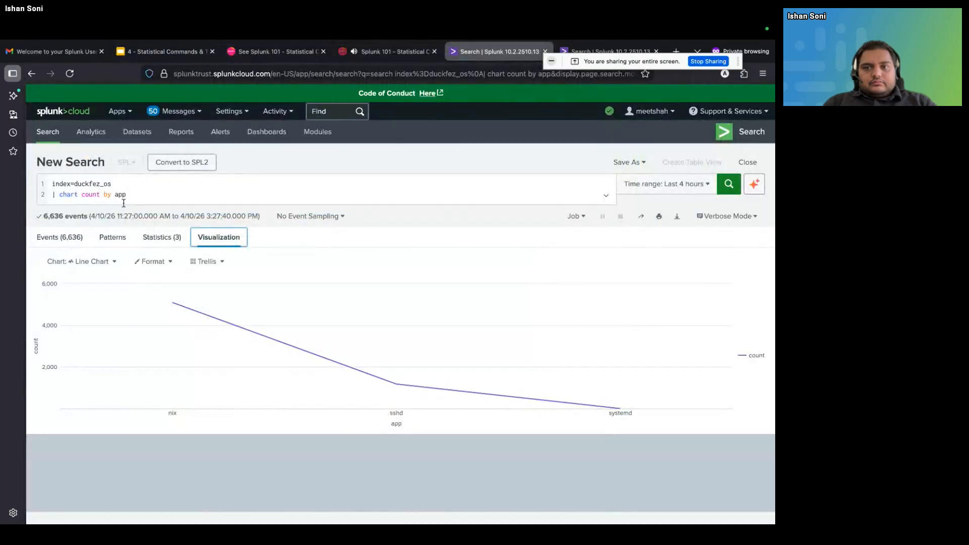
Remove the chart line from the query and run index=duckfez_os alone over the last 4 hours
{"action": "left_click_drag", "start_coordinate": [135, 197], "coordinate": [14, 197]}
{"action": "key", "text": "BackSpace"}
{"action": "type", "text": "| "}
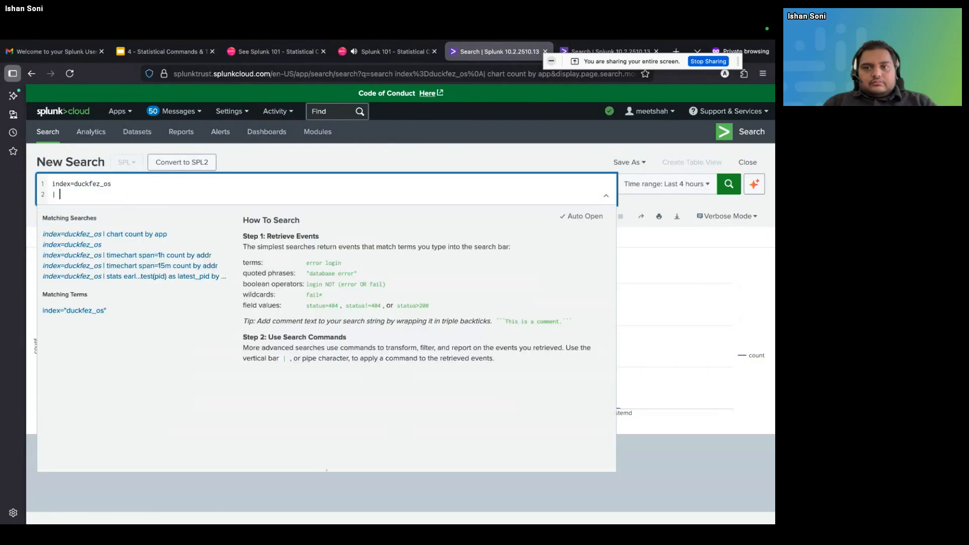
{"action": "type", "text": "top"}
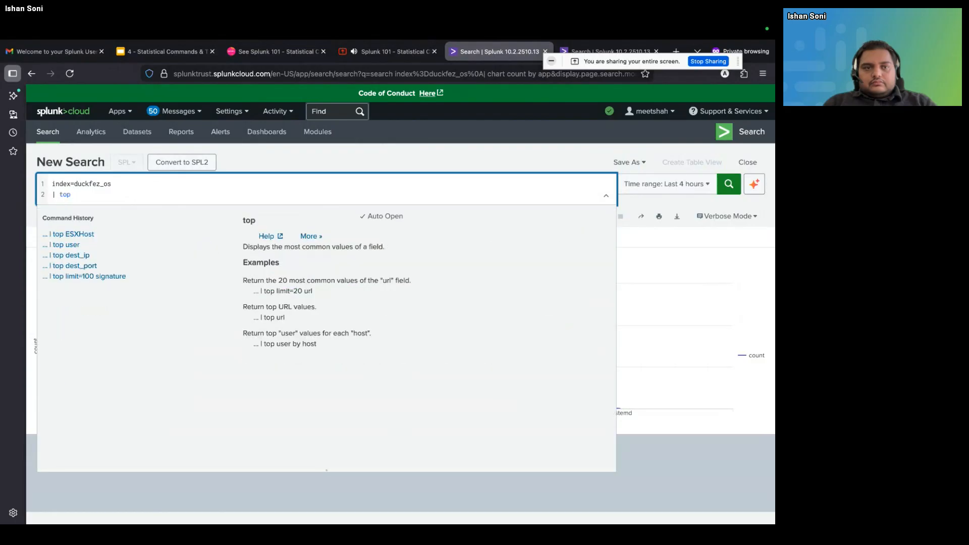
{"action": "left_click", "coordinate": [252, 166]}
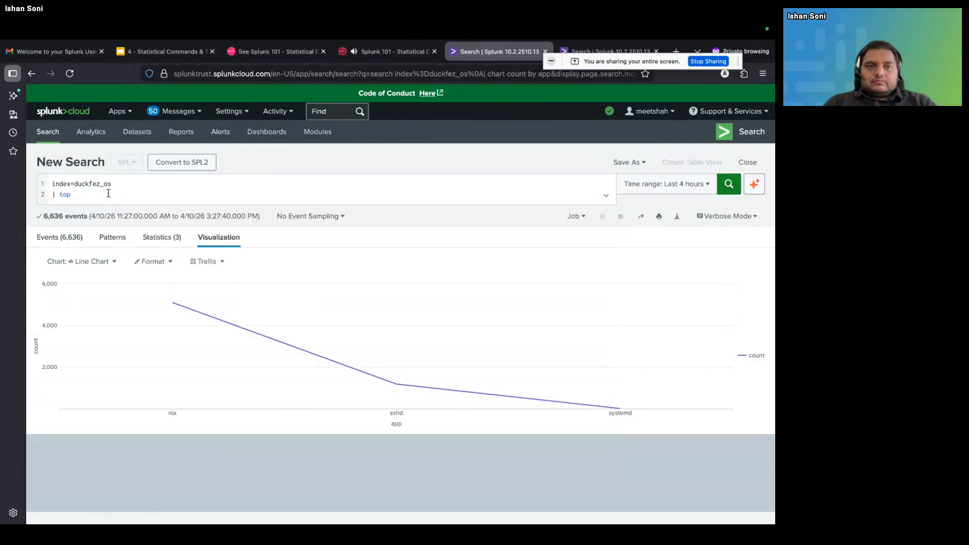
{"action": "left_click_drag", "start_coordinate": [108, 194], "coordinate": [43, 201]}
{"action": "key", "text": "BackSpace"}
{"action": "key", "text": "Return"}
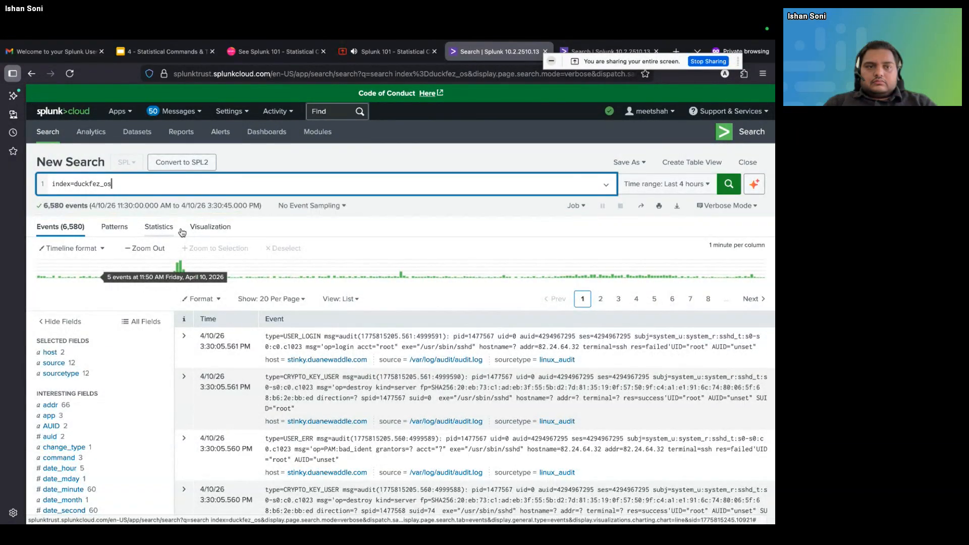
Add a second query line, "| top", below index=duckfez_os
{"action": "key", "text": "shift+Return"}
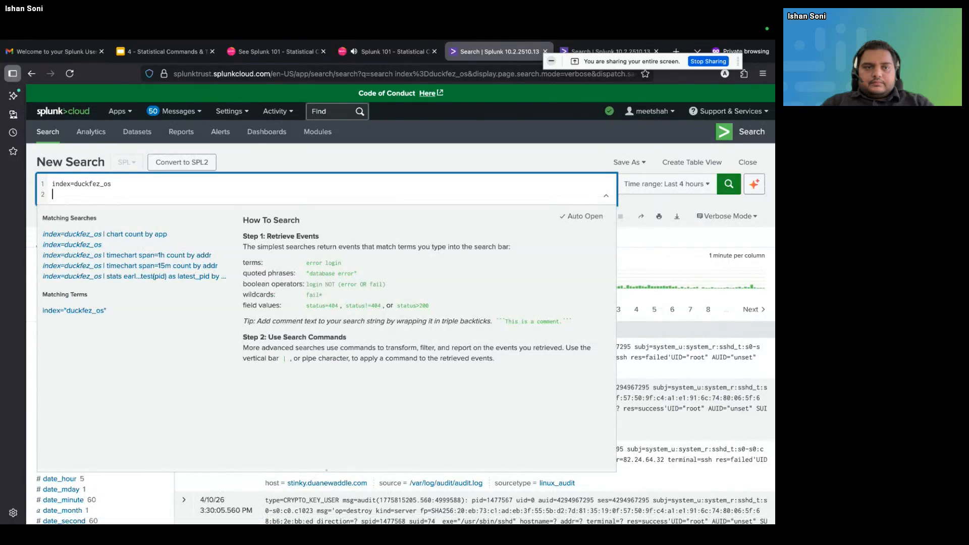
{"action": "type", "text": "| top"}
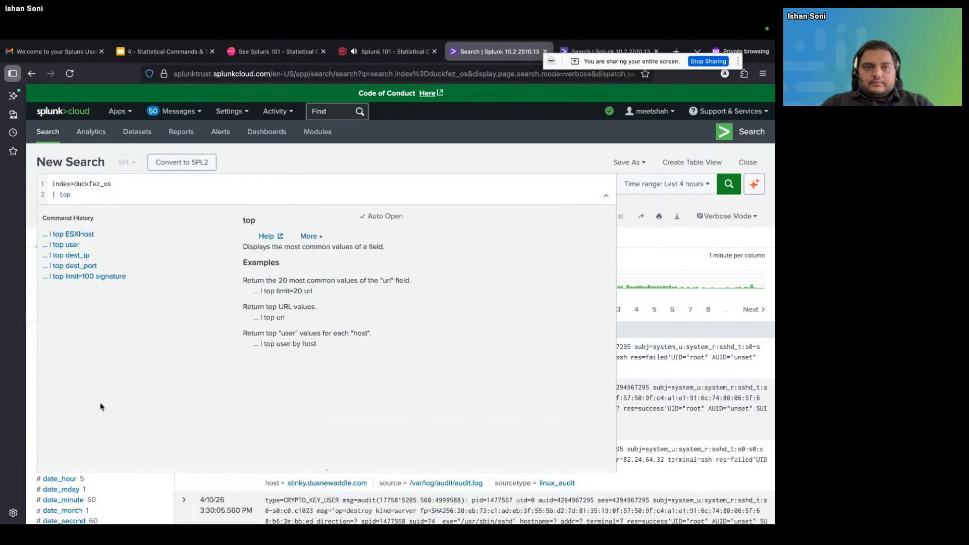
{"action": "left_click", "coordinate": [268, 161]}
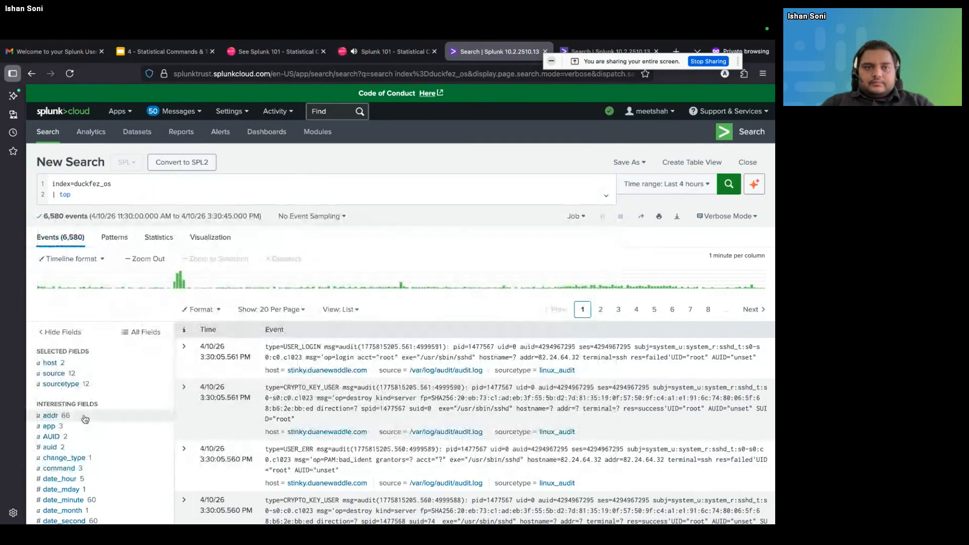
Look through the available fields, open the summary of timeendpos and highlight the field's name
{"action": "scroll", "coordinate": [85, 419], "scroll_direction": "down", "scroll_amount": 10}
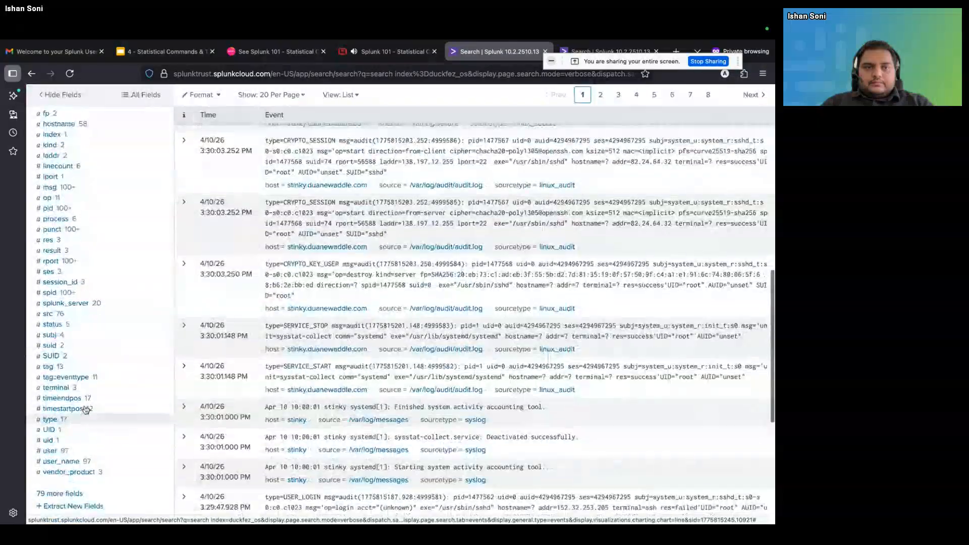
{"action": "scroll", "coordinate": [85, 419], "scroll_direction": "down", "scroll_amount": 3}
{"action": "scroll", "coordinate": [83, 385], "scroll_direction": "up", "scroll_amount": 1}
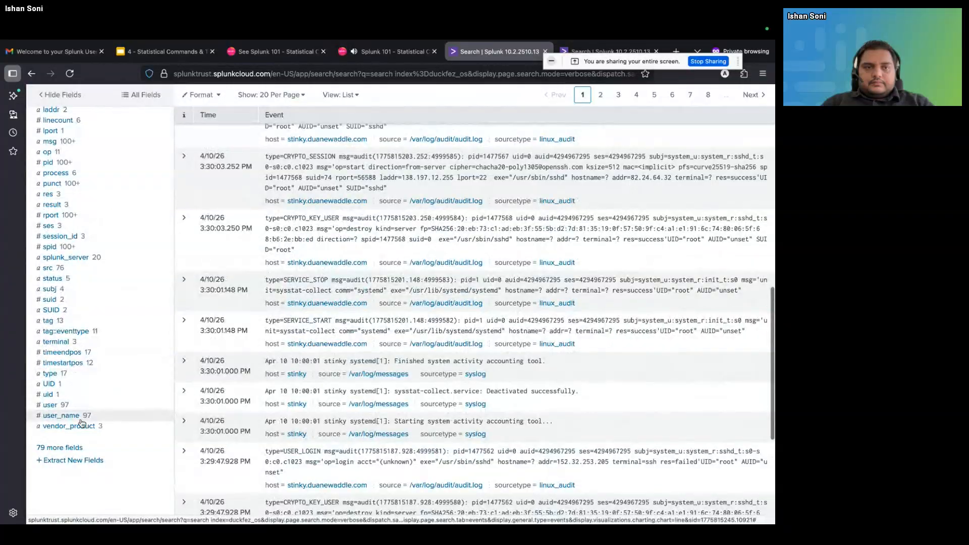
{"action": "left_click", "coordinate": [71, 342]}
{"action": "left_click", "coordinate": [61, 352]}
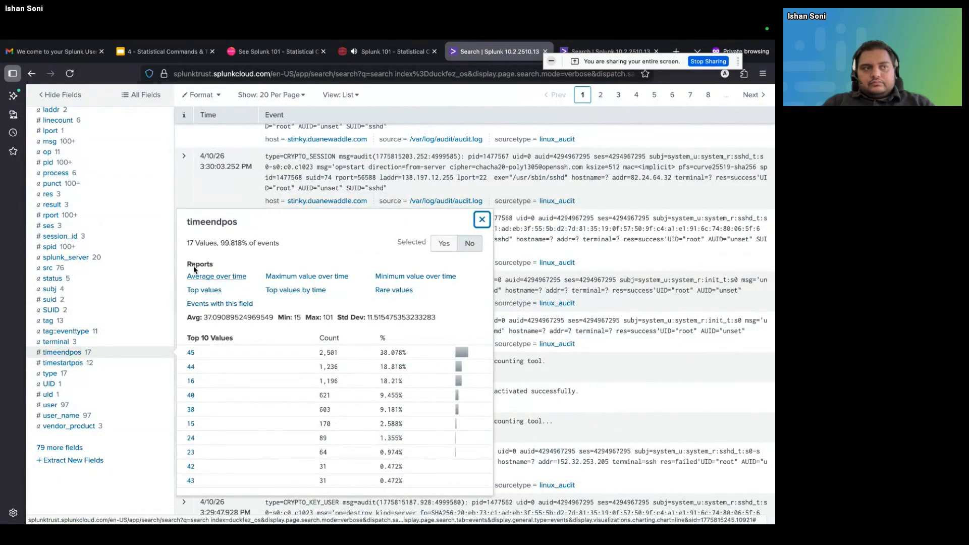
{"action": "left_click_drag", "start_coordinate": [187, 229], "coordinate": [246, 229]}
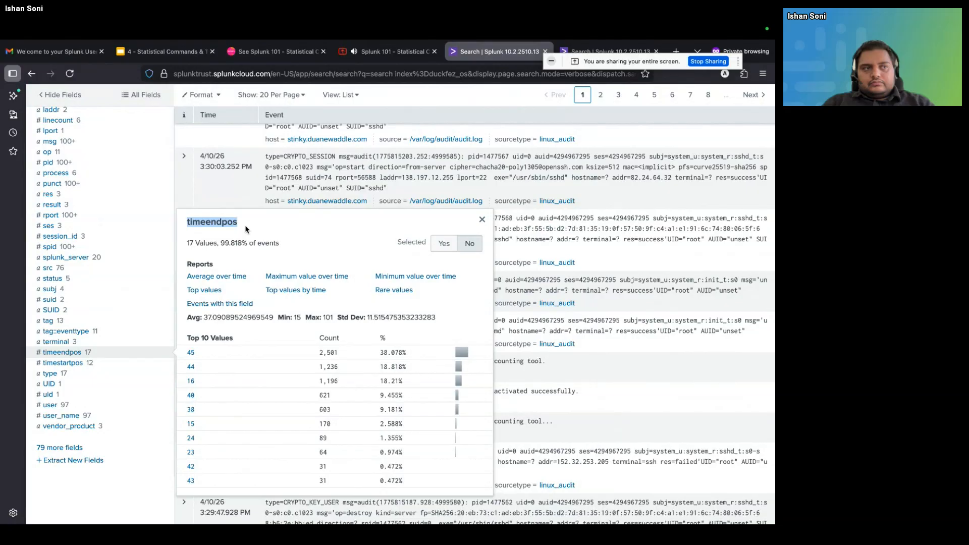
Complete the top line with limit=5 timeendpos and run the search
{"action": "scroll", "coordinate": [246, 230], "scroll_direction": "up", "scroll_amount": 10}
{"action": "left_click", "coordinate": [138, 195]}
{"action": "scroll", "coordinate": [139, 199], "scroll_direction": "down", "scroll_amount": 10}
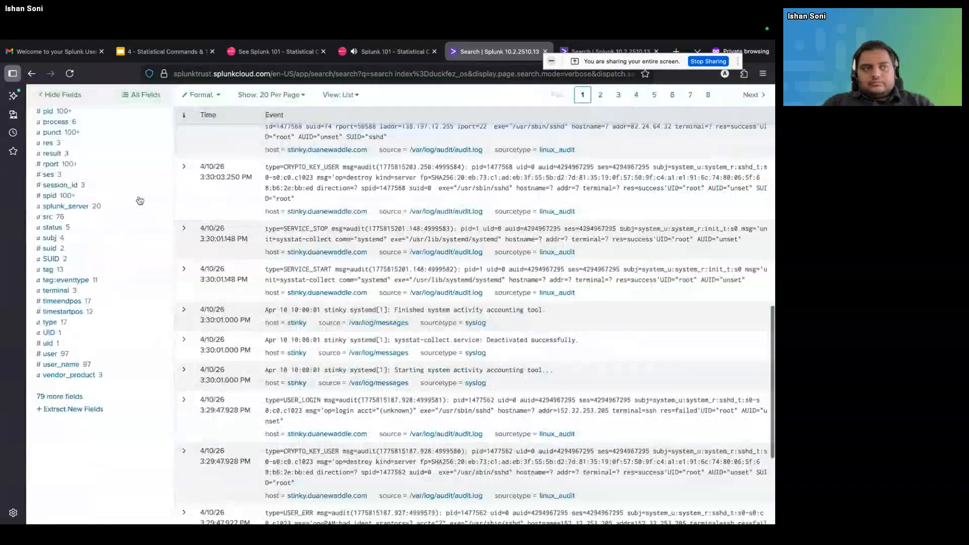
{"action": "scroll", "coordinate": [139, 199], "scroll_direction": "up", "scroll_amount": 10}
{"action": "scroll", "coordinate": [132, 174], "scroll_direction": "down", "scroll_amount": 1}
{"action": "type", "text": "limy"}
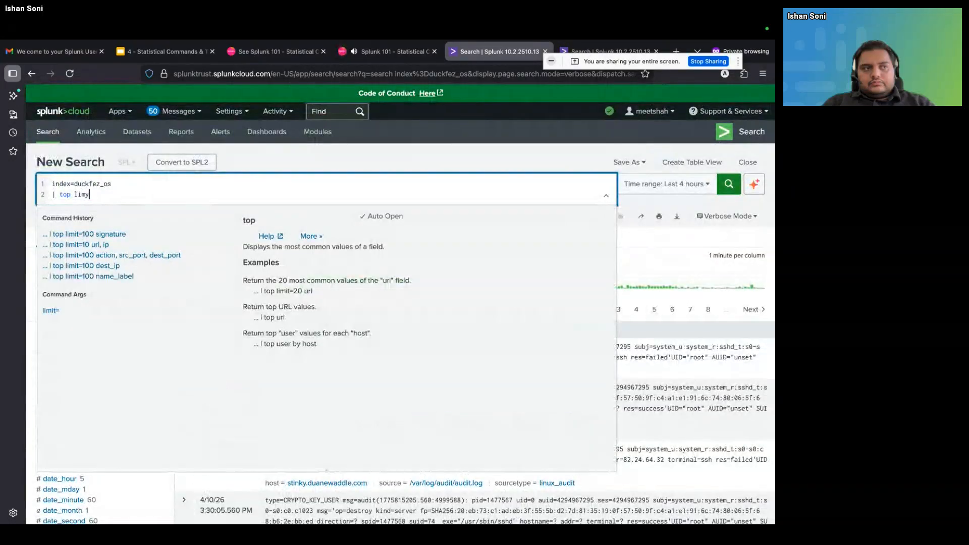
{"action": "key", "text": "BackSpace"}
{"action": "type", "text": "it=5 v"}
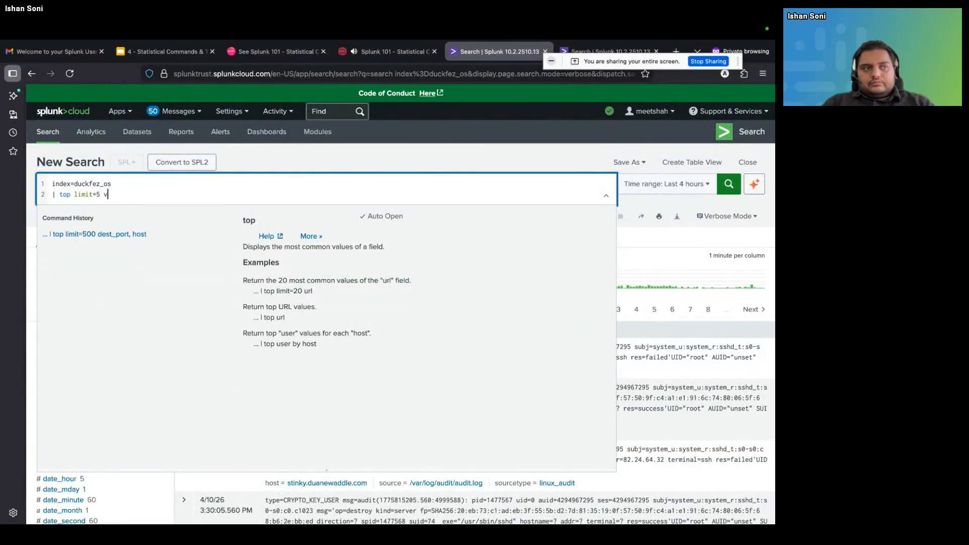
{"action": "key", "text": "BackSpace"}
{"action": "type", "text": "timeendpos"}
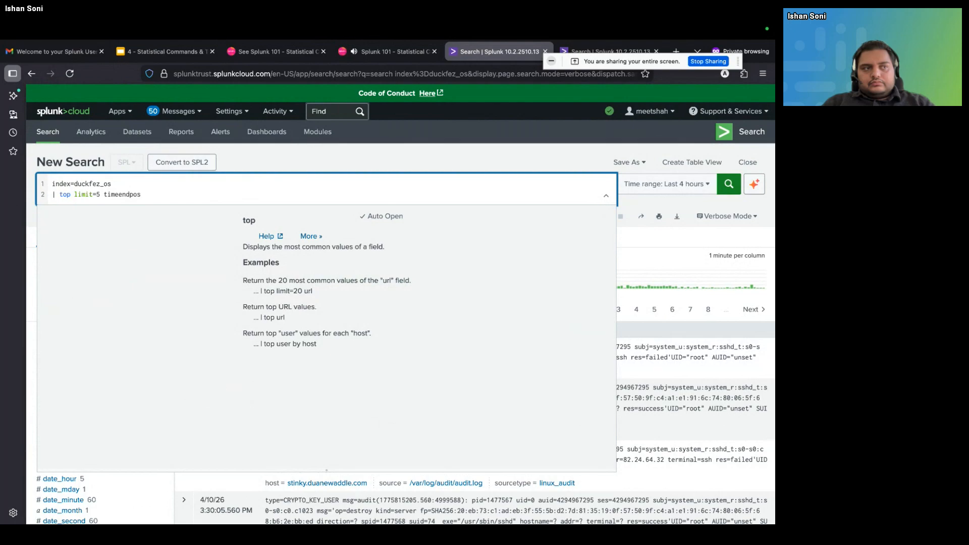
{"action": "key", "text": "Return"}
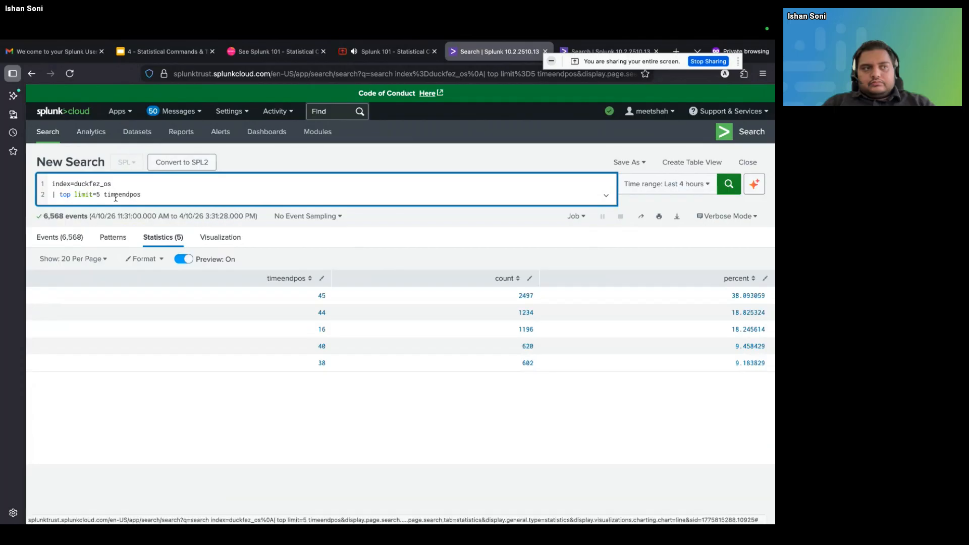
Comment out the top line with triple backticks and run the search for the raw events
{"action": "left_click", "coordinate": [57, 194]}
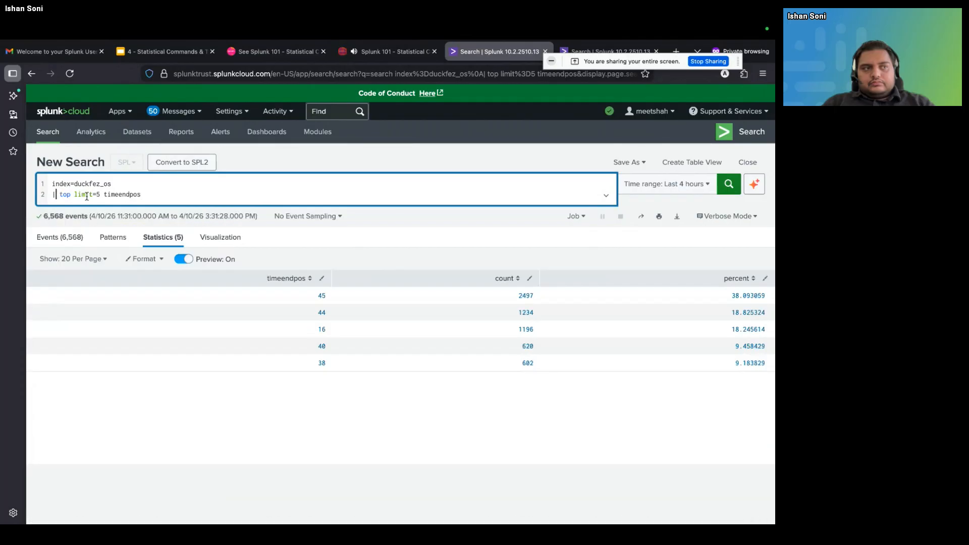
{"action": "type", "text": "```"}
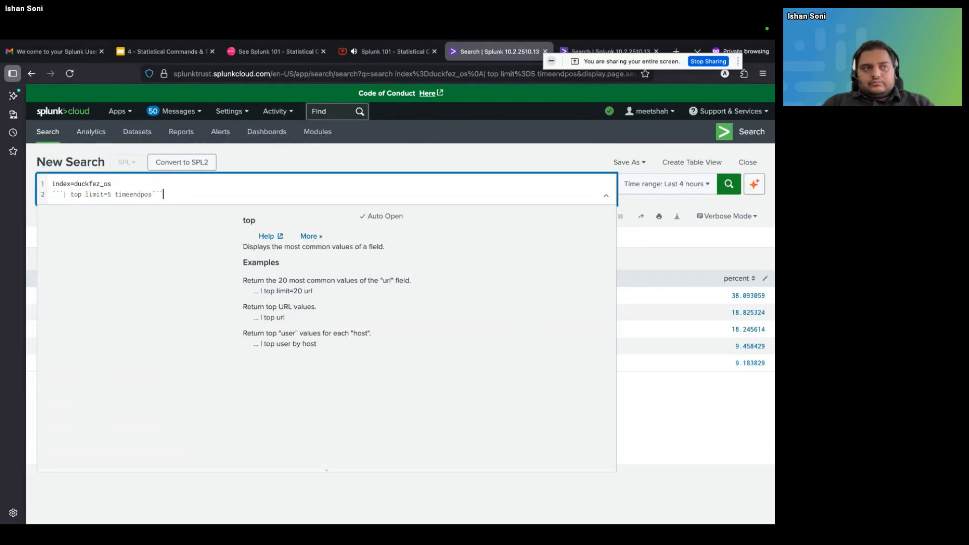
{"action": "key", "text": "Return"}
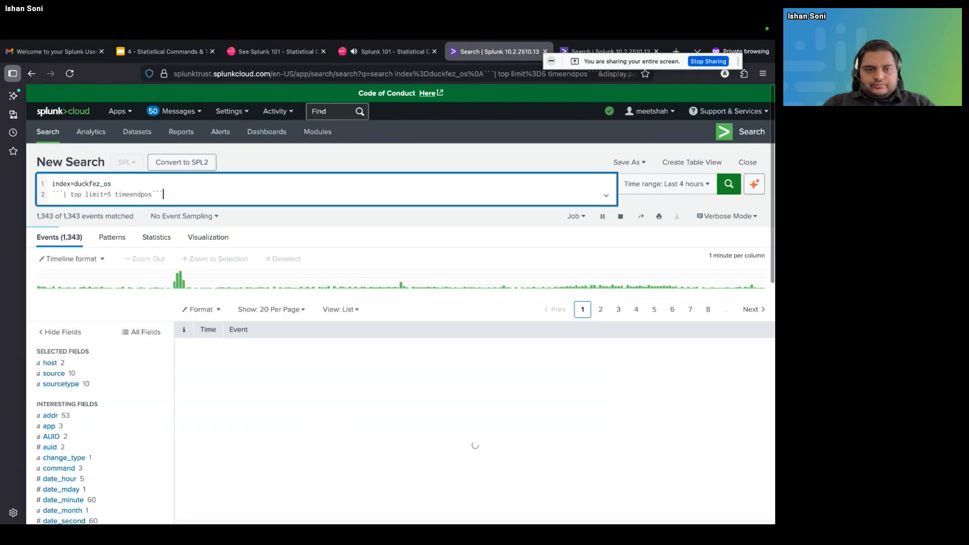
Look through the event fields and examine the top values of the hostname field
{"action": "scroll", "coordinate": [112, 372], "scroll_direction": "down", "scroll_amount": 5}
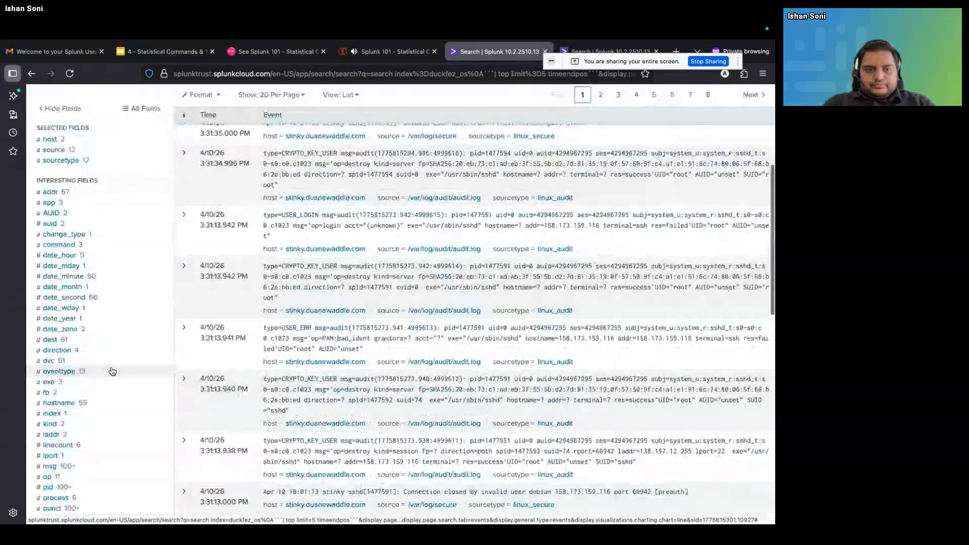
{"action": "scroll", "coordinate": [112, 374], "scroll_direction": "down", "scroll_amount": 2}
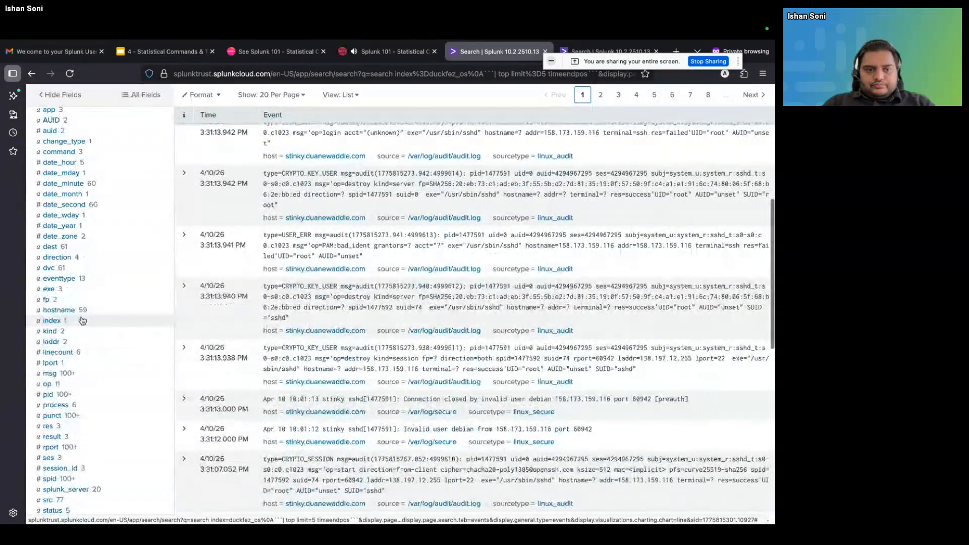
{"action": "left_click", "coordinate": [77, 313]}
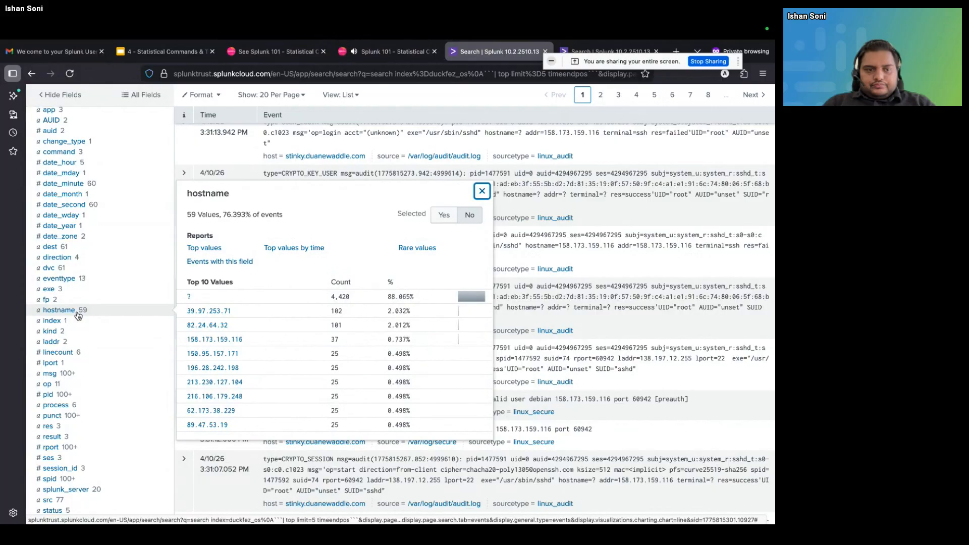
{"action": "scroll", "coordinate": [78, 316], "scroll_direction": "up", "scroll_amount": 6}
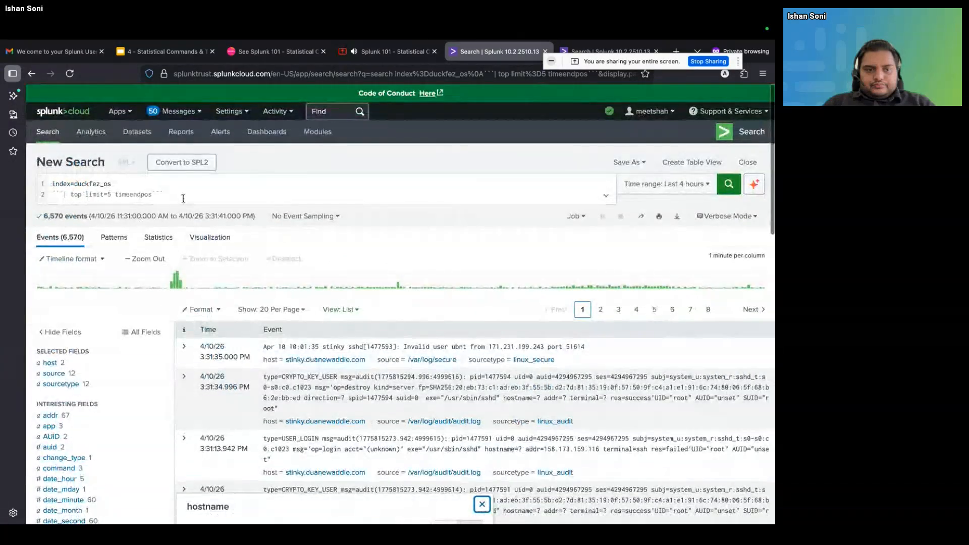
{"action": "scroll", "coordinate": [191, 196], "scroll_direction": "down", "scroll_amount": 5}
{"action": "scroll", "coordinate": [162, 197], "scroll_direction": "up", "scroll_amount": 5}
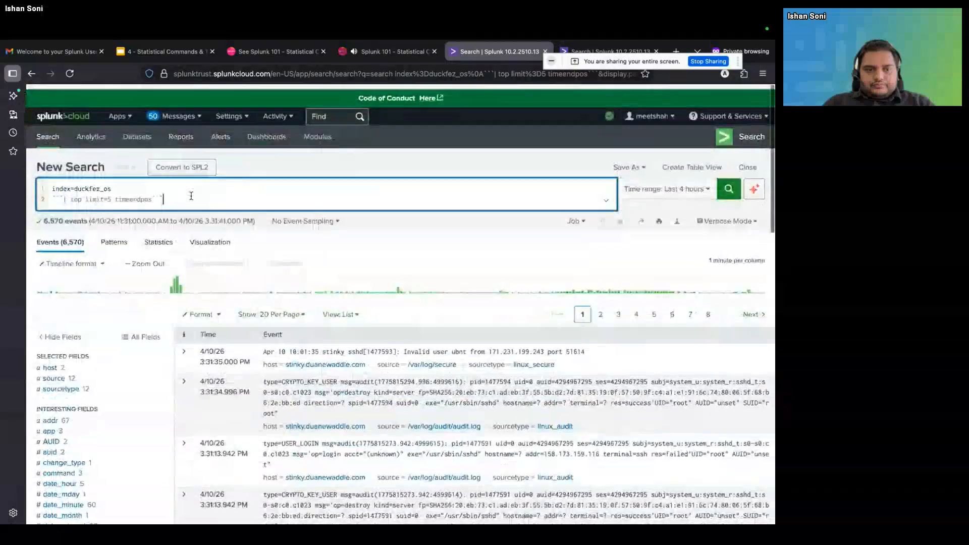
Remove the comment backticks around the top limit=5 timeendpos line and rerun the search
{"action": "left_click", "coordinate": [157, 195]}
{"action": "key", "text": "Left"}
{"action": "key", "text": "Left"}
{"action": "key", "text": "Left"}
{"action": "key", "text": "Left"}
{"action": "key", "text": "Left"}
{"action": "key", "text": "Left"}
{"action": "key", "text": "Left"}
{"action": "key", "text": "Left"}
{"action": "key", "text": "Left"}
{"action": "key", "text": "Left"}
{"action": "key", "text": "Left"}
{"action": "key", "text": "Left"}
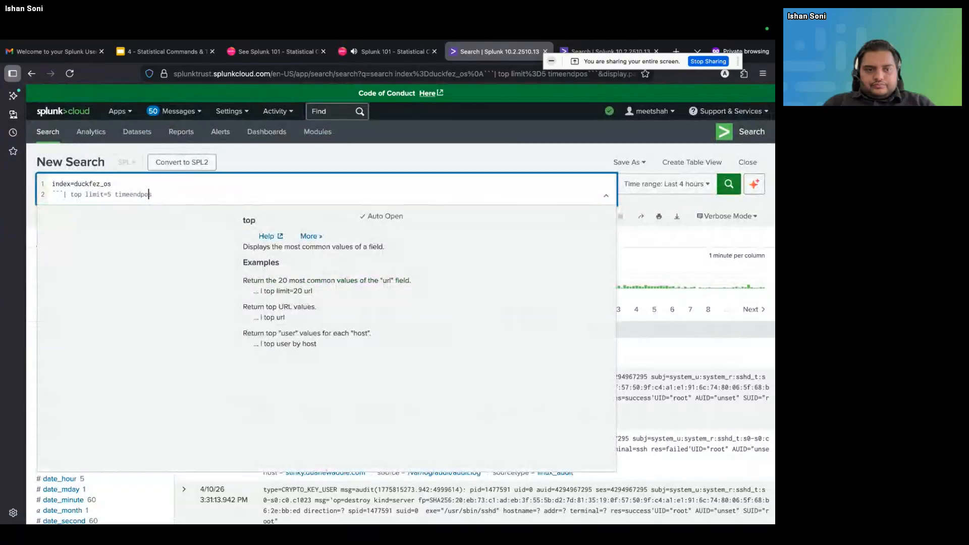
{"action": "key", "text": "Left"}
{"action": "key", "text": "Left"}
{"action": "key", "text": "Left"}
{"action": "key", "text": "Left"}
{"action": "key", "text": "Left"}
{"action": "key", "text": "Left"}
{"action": "key", "text": "Left"}
{"action": "key", "text": "Left"}
{"action": "key", "text": "Left"}
{"action": "key", "text": "Left"}
{"action": "key", "text": "Left"}
{"action": "key", "text": "Left"}
{"action": "key", "text": "Left"}
{"action": "key", "text": "BackSpace"}
{"action": "key", "text": "BackSpace"}
{"action": "key", "text": "BackSpace"}
{"action": "key", "text": "Return"}
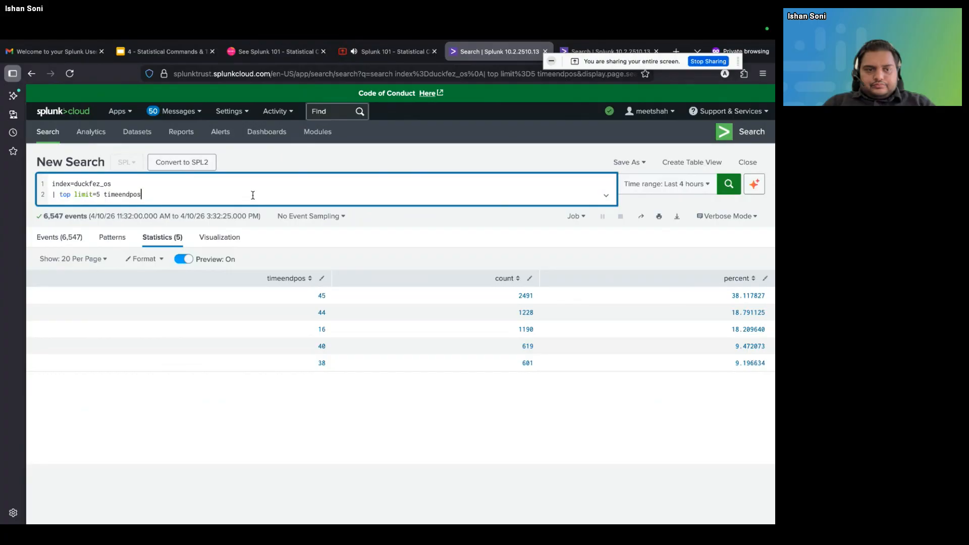
Append showperc=false to the top line to omit the percent column, and run the search
{"action": "type", "text": "shio"}
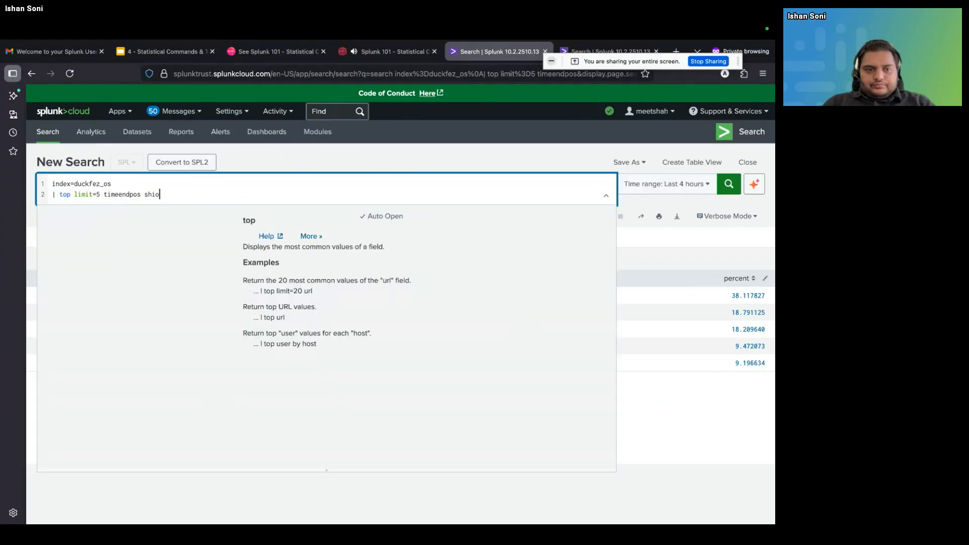
{"action": "key", "text": "BackSpace"}
{"action": "key", "text": "BackSpace"}
{"action": "type", "text": "oe"}
{"action": "key", "text": "BackSpace"}
{"action": "type", "text": "wperc"}
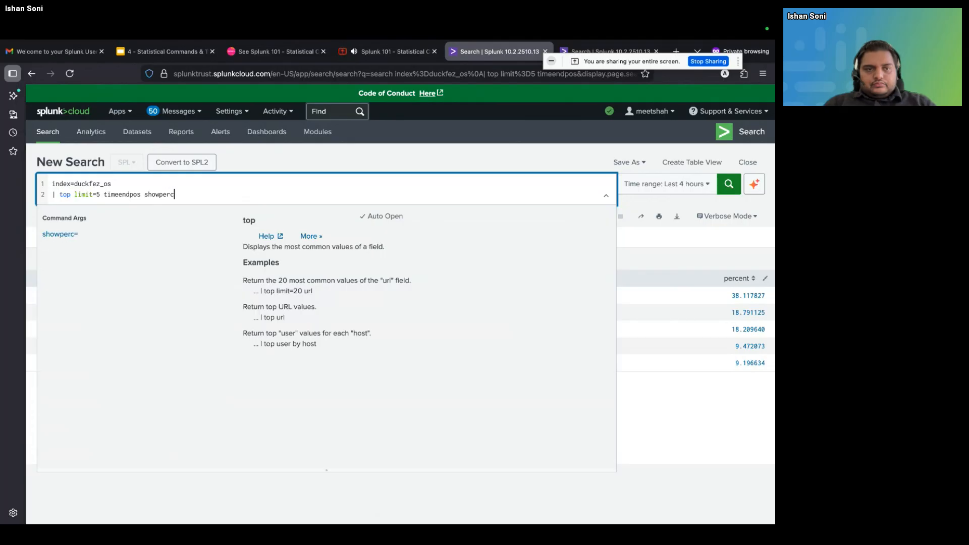
{"action": "type", "text": "="}
{"action": "type", "text": "false"}
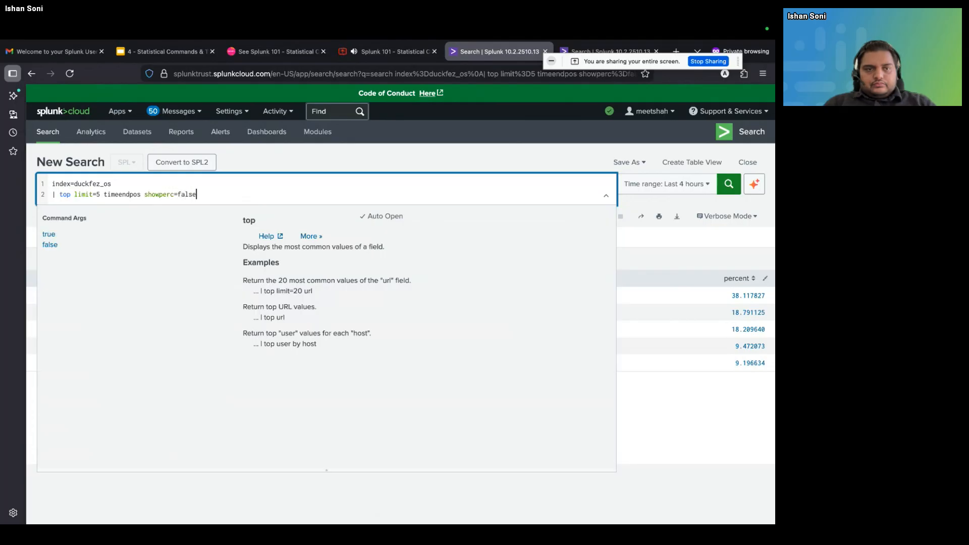
{"action": "key", "text": "Return"}
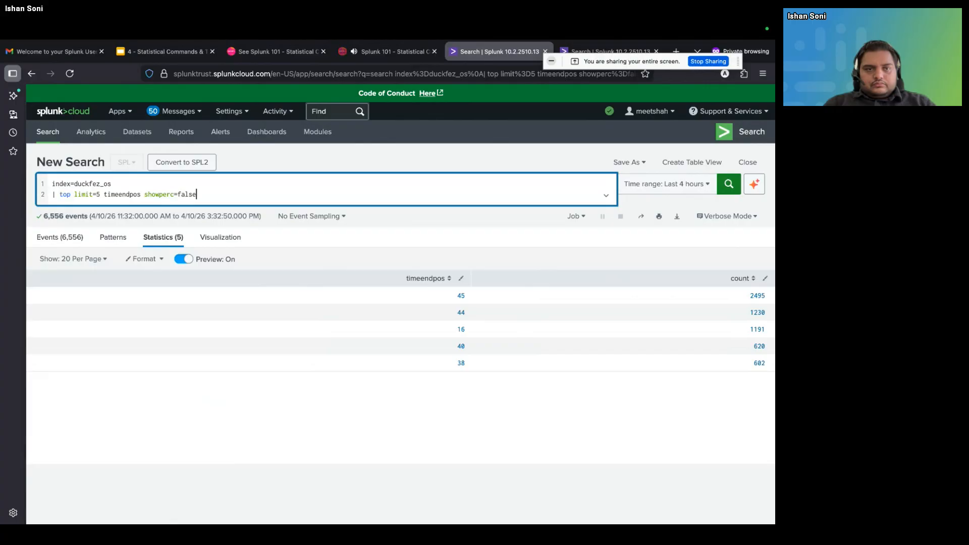
Replace the top command with rare, remove showperc=false from the line, and run the search for the five rarest timeendpos values
{"action": "double_click", "coordinate": [66, 195]}
{"action": "key", "text": "BackSpace"}
{"action": "type", "text": "rare"}
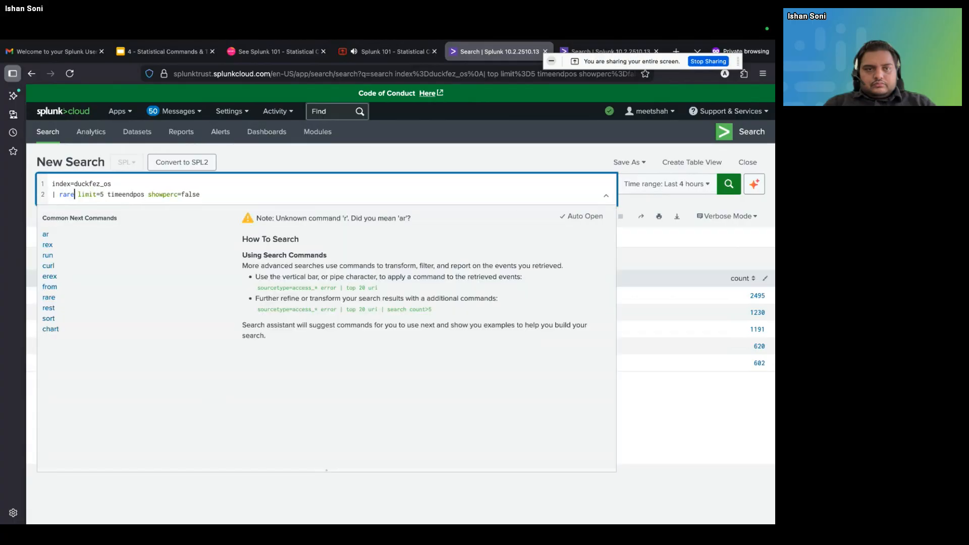
{"action": "left_click_drag", "start_coordinate": [209, 194], "coordinate": [147, 190]}
{"action": "key", "text": "ctrl+c"}
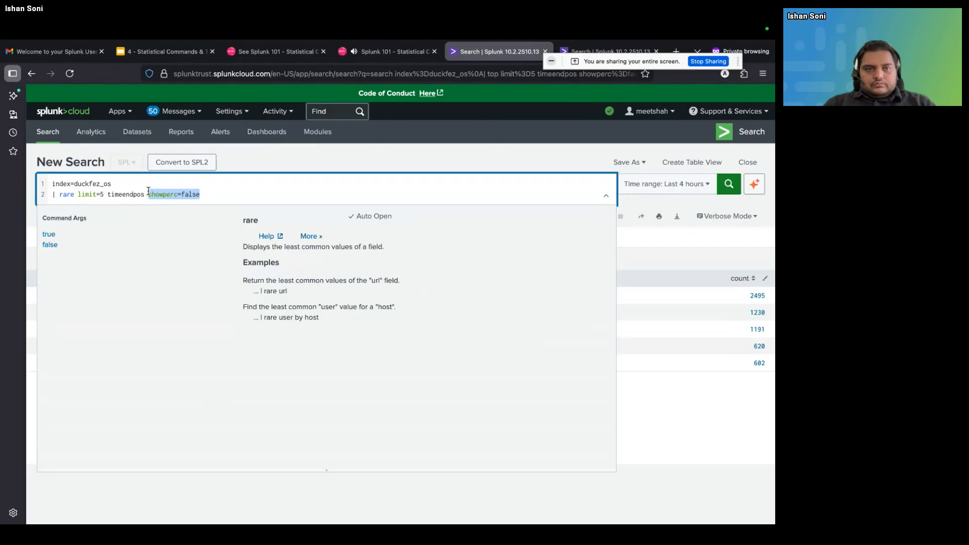
{"action": "key", "text": "BackSpace"}
{"action": "key", "text": "Return"}
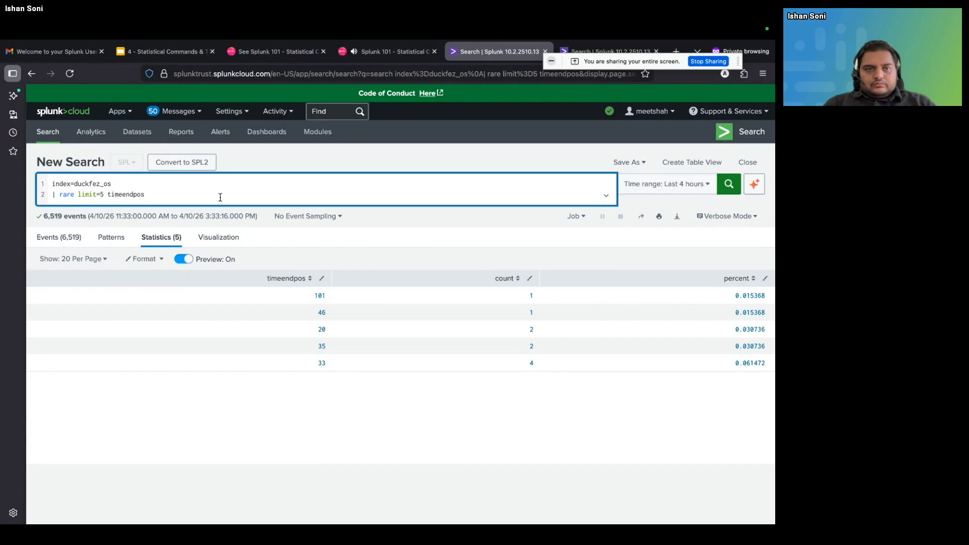
Add showperc=false back to the end of the rare line and rerun the search
{"action": "key", "text": "ctrl+v"}
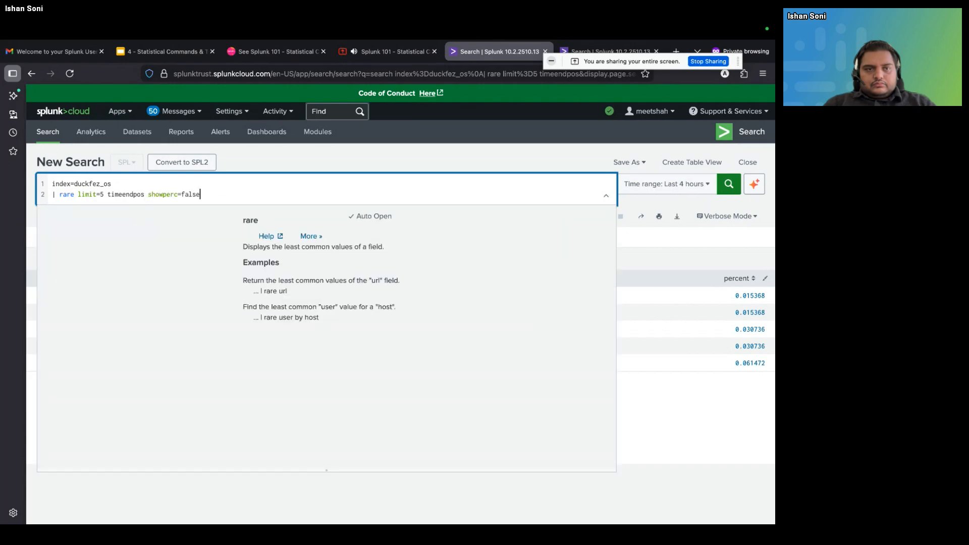
{"action": "key", "text": "Return"}
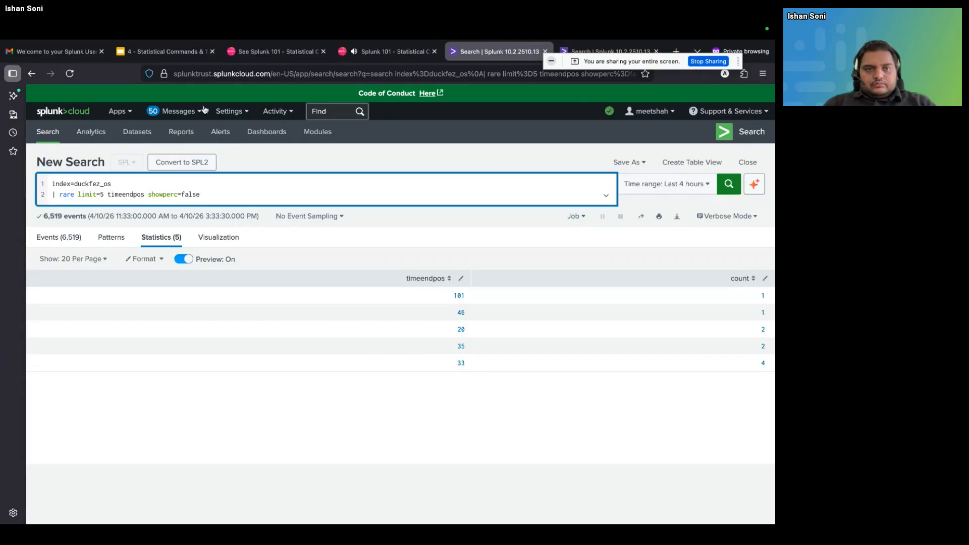
Switch to the Google Slides presentation showing the timechart, chart, top, rare slide
{"action": "left_click", "coordinate": [267, 51]}
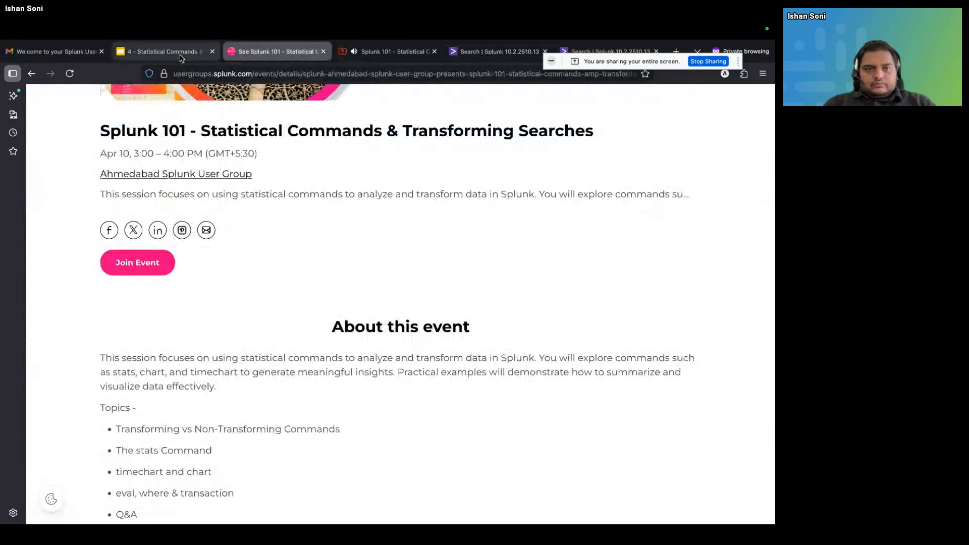
{"action": "left_click", "coordinate": [162, 51]}
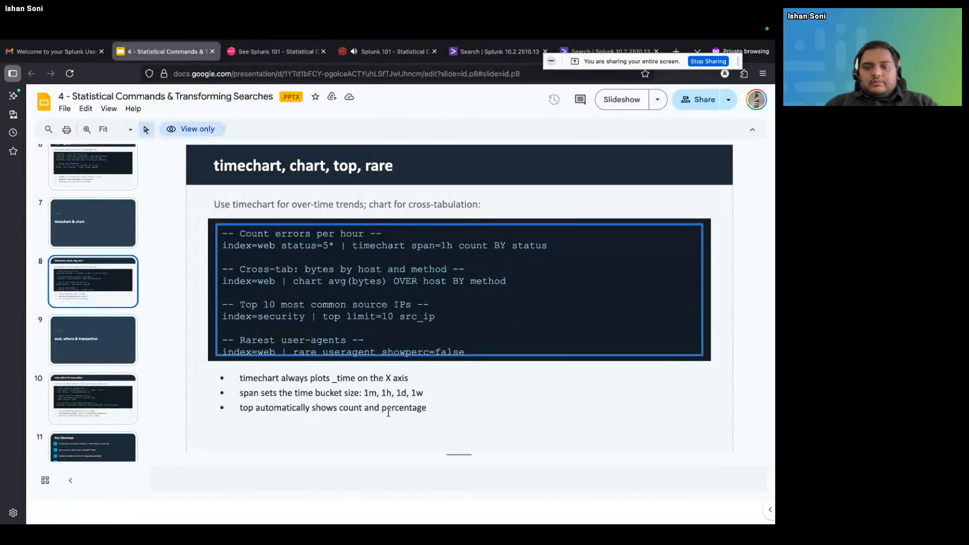
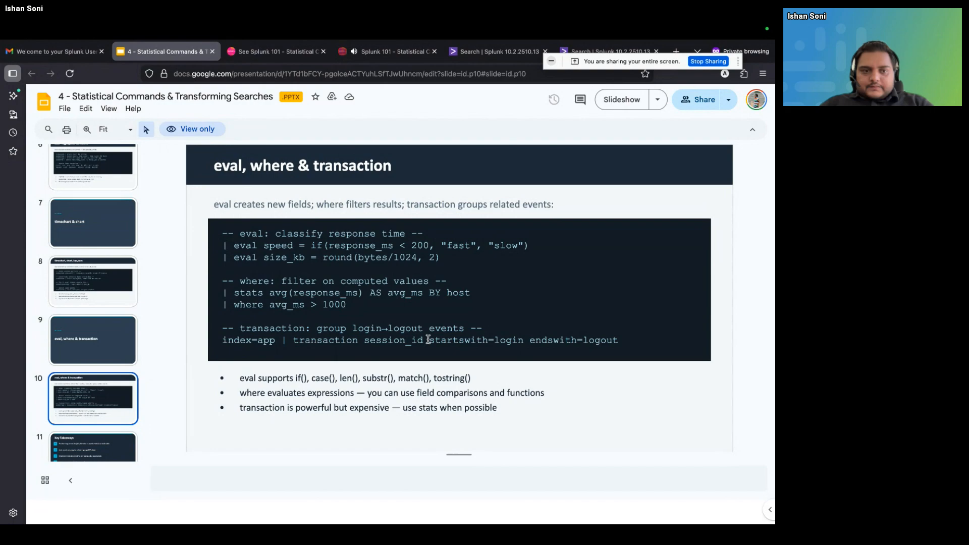
Switch back to the Splunk search, remove the rare line from the query, and run index=duckfez_os on its own
{"action": "left_click", "coordinate": [285, 56]}
{"action": "left_click", "coordinate": [384, 51]}
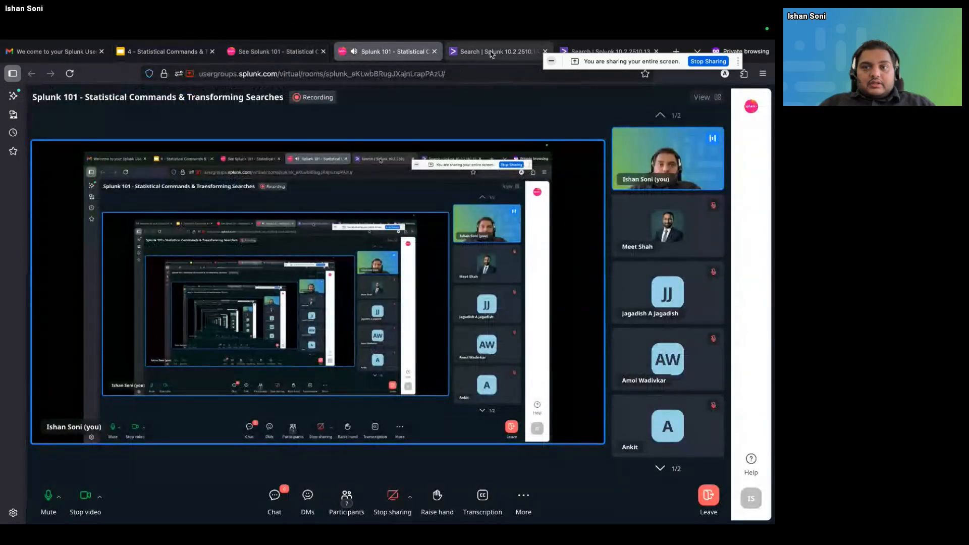
{"action": "left_click", "coordinate": [491, 54]}
{"action": "left_click_drag", "start_coordinate": [202, 194], "coordinate": [53, 196]}
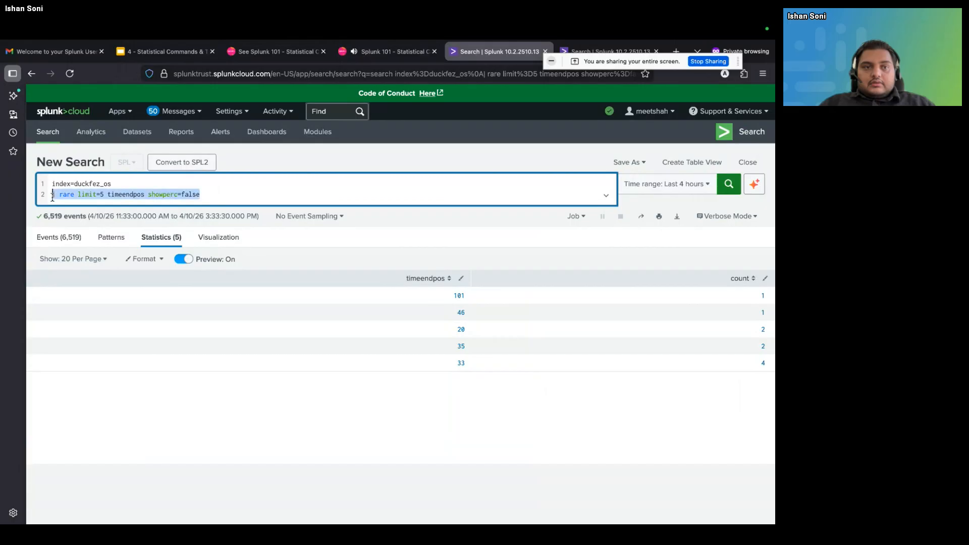
{"action": "key", "text": "BackSpace"}
{"action": "key", "text": "BackSpace"}
{"action": "key", "text": "Return"}
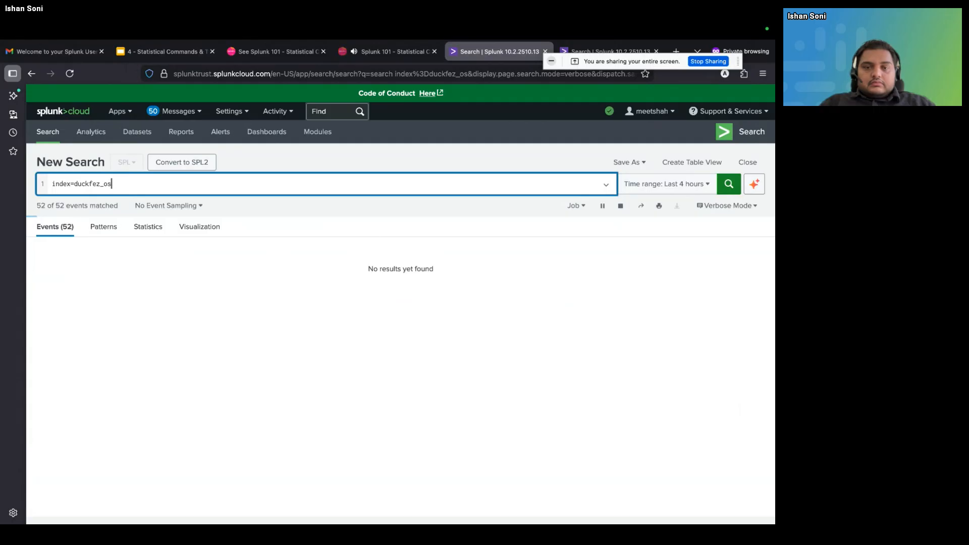
{"action": "key", "text": "shift+Return"}
{"action": "type", "text": "| "}
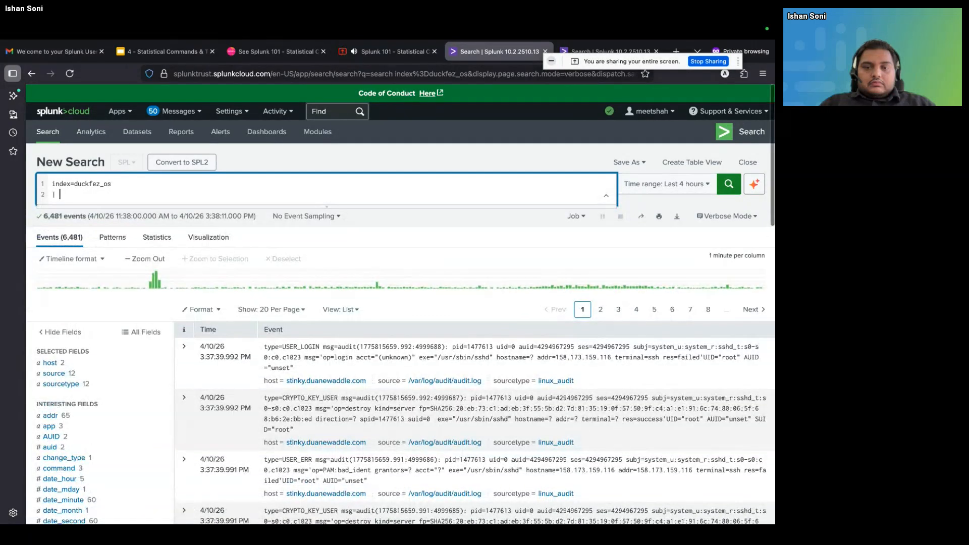
{"action": "type", "text": "eva"}
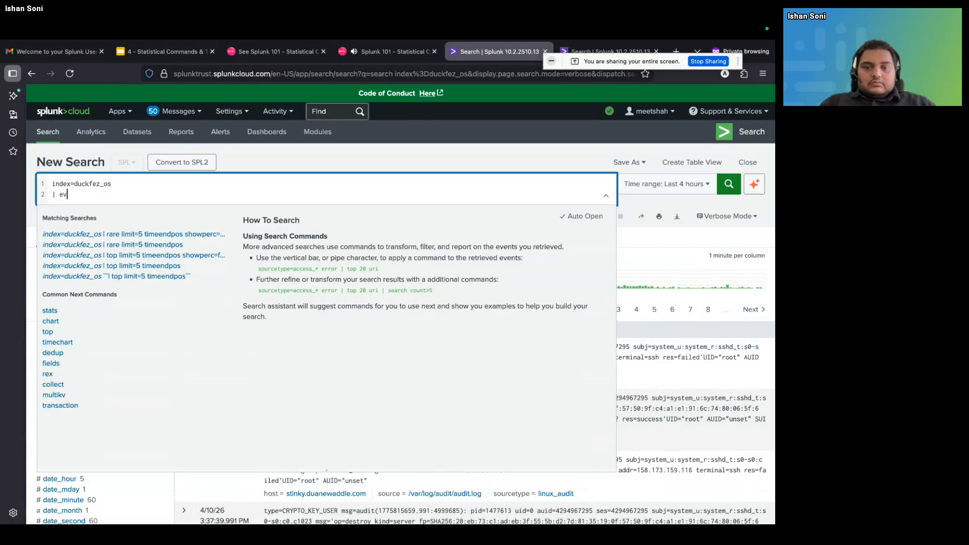
{"action": "key", "text": "BackSpace"}
{"action": "key", "text": "BackSpace"}
{"action": "key", "text": "BackSpace"}
{"action": "key", "text": "BackSpace"}
{"action": "key", "text": "BackSpace"}
{"action": "key", "text": "BackSpace"}
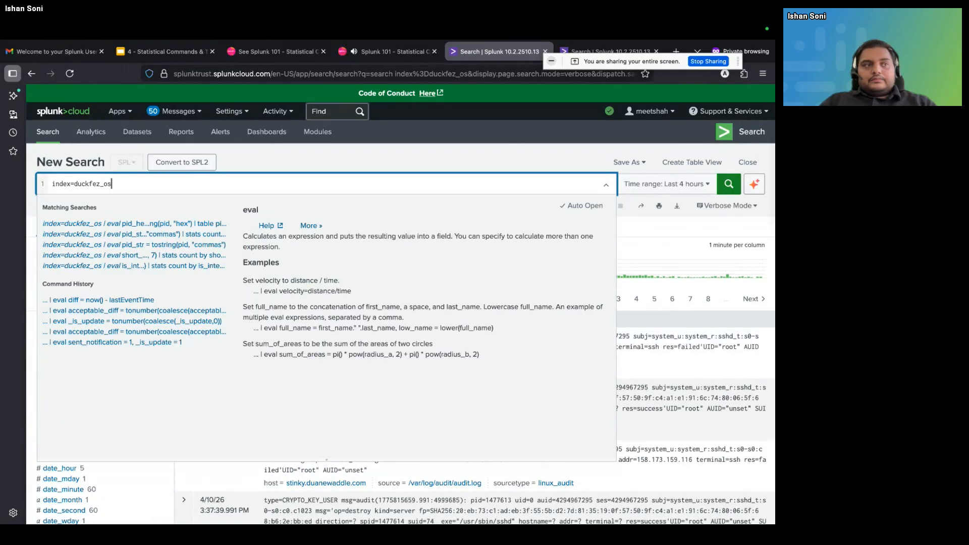
Open the value summary of the addr field and highlight the 39.97.253.71 entry
{"action": "left_click", "coordinate": [332, 165]}
{"action": "scroll", "coordinate": [101, 399], "scroll_direction": "down", "scroll_amount": 1}
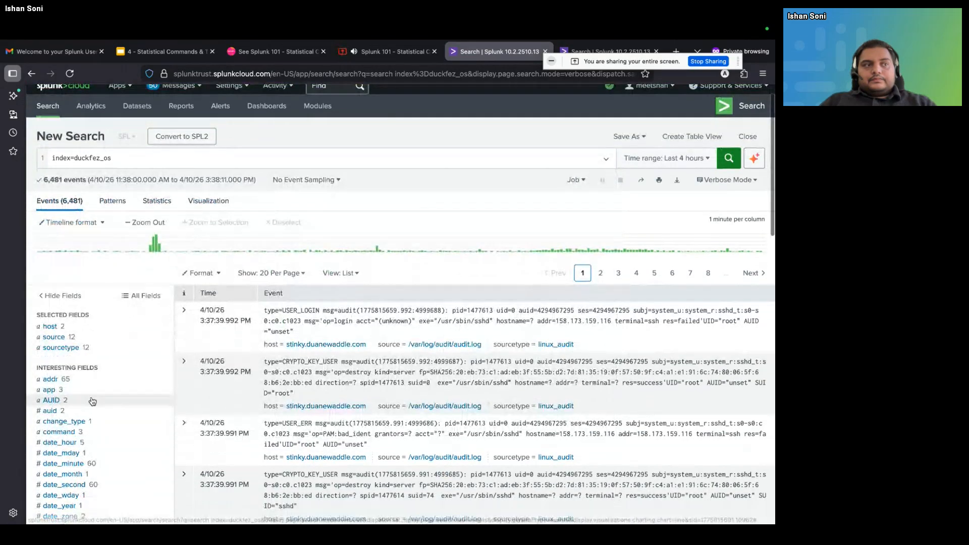
{"action": "left_click", "coordinate": [63, 383]}
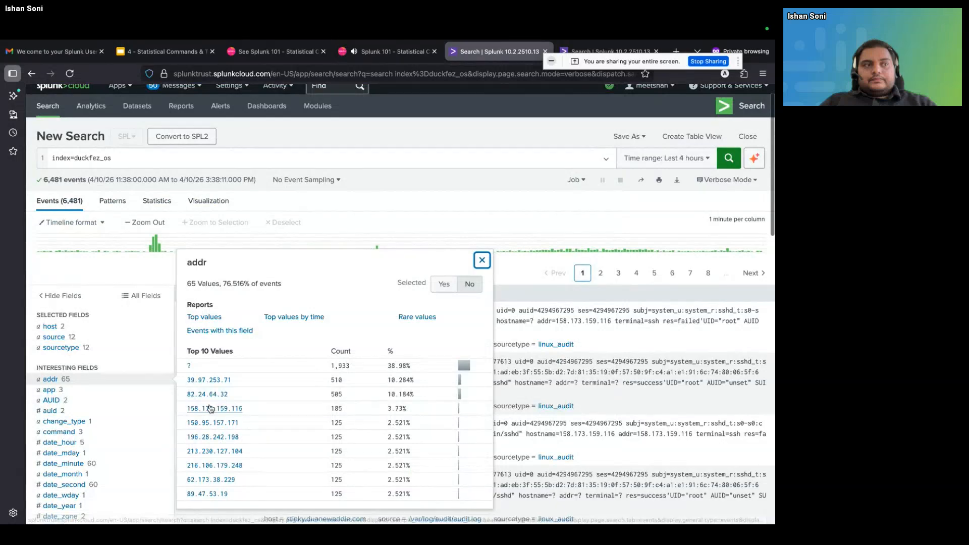
{"action": "left_click_drag", "start_coordinate": [187, 381], "coordinate": [239, 383]}
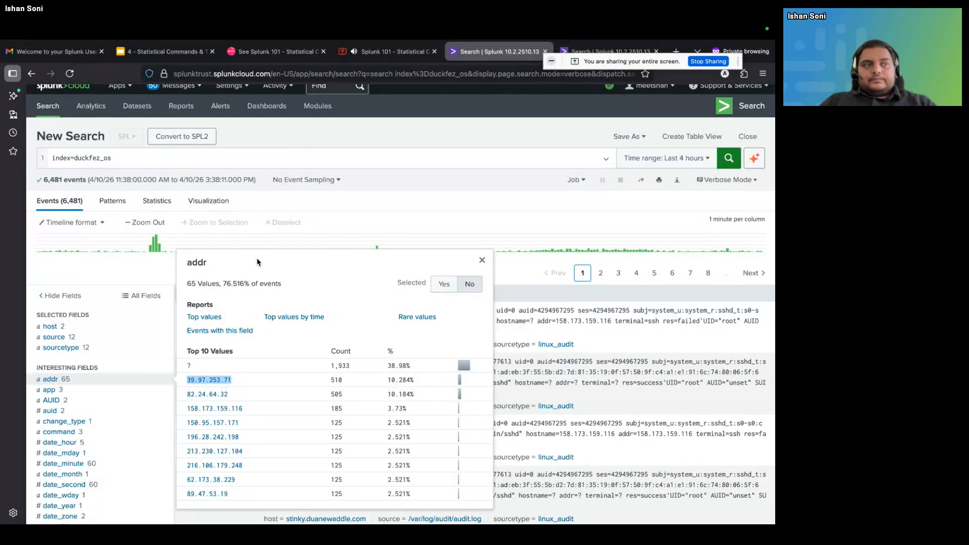
Add the line | eval short_addr=substr(addr,1,7) to the index=duckfez_os query and run the search
{"action": "scroll", "coordinate": [260, 258], "scroll_direction": "up", "scroll_amount": 1}
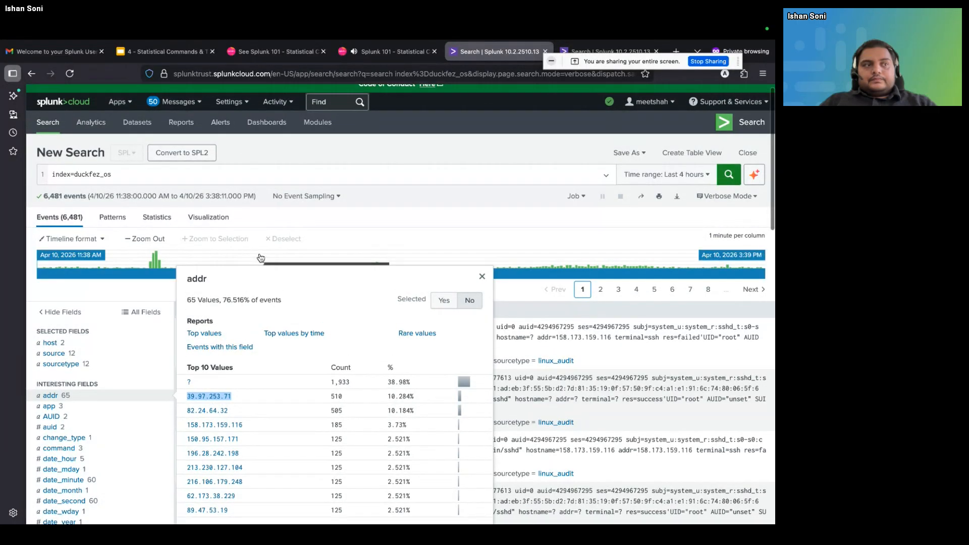
{"action": "left_click", "coordinate": [245, 183]}
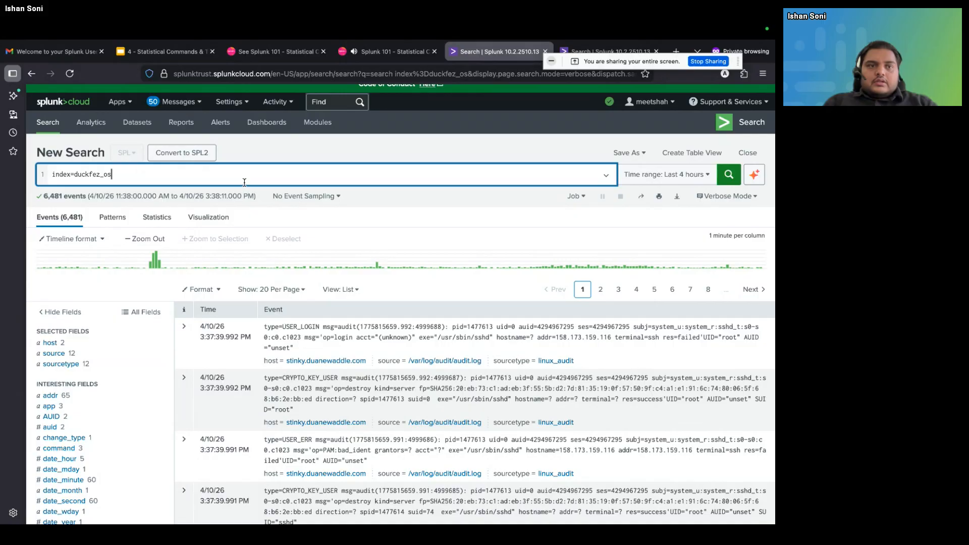
{"action": "key", "text": "shift+Return"}
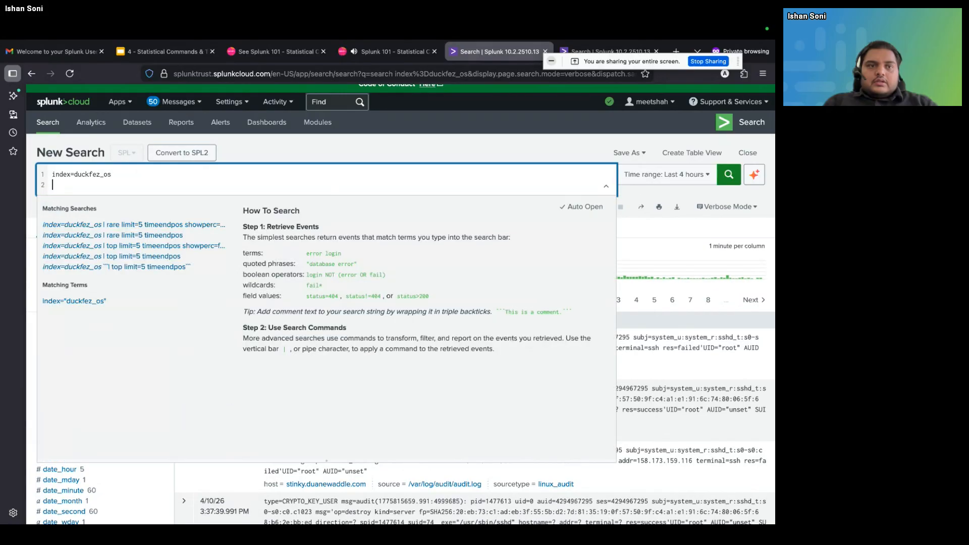
{"action": "type", "text": "| eval "}
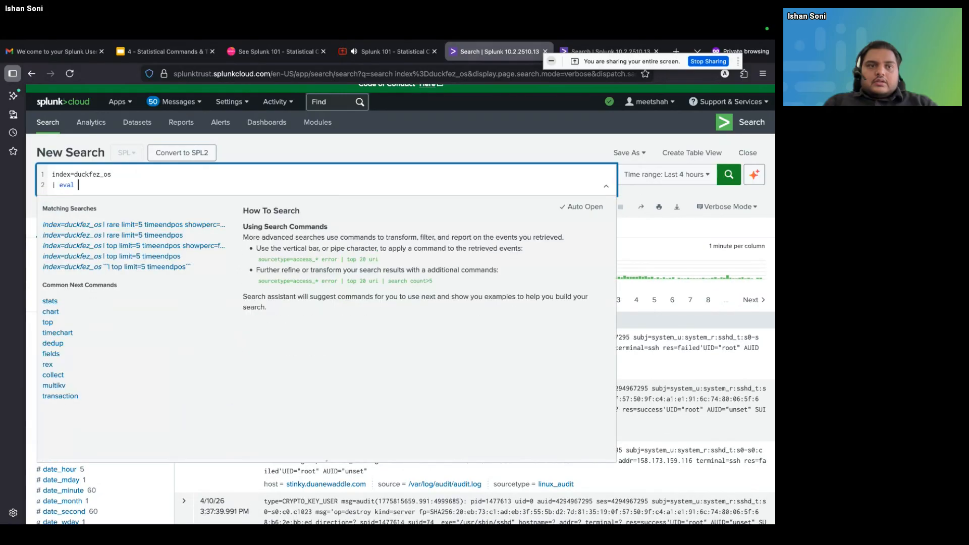
{"action": "type", "text": "sho"}
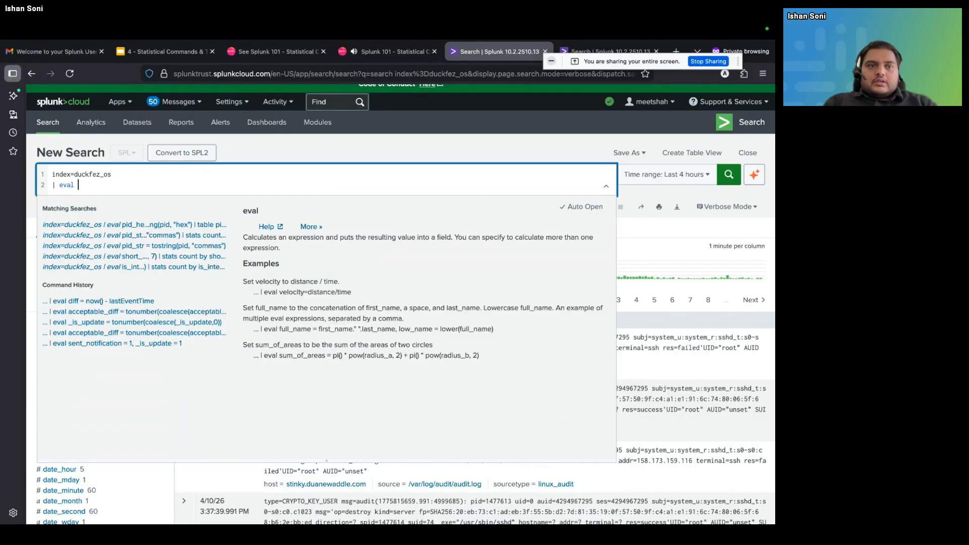
{"action": "type", "text": "rt_addr"}
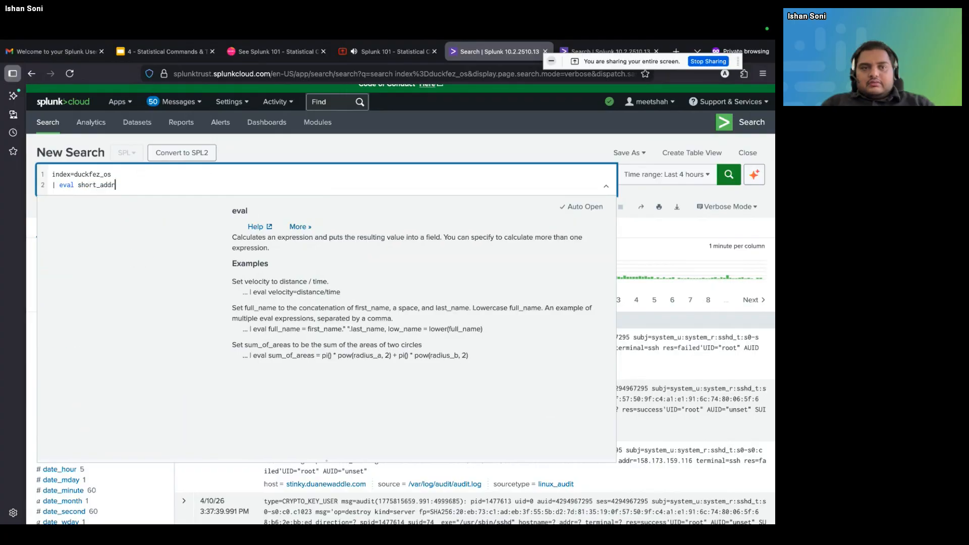
{"action": "type", "text": "=substr(addr,1,7)"}
{"action": "key", "text": "Return"}
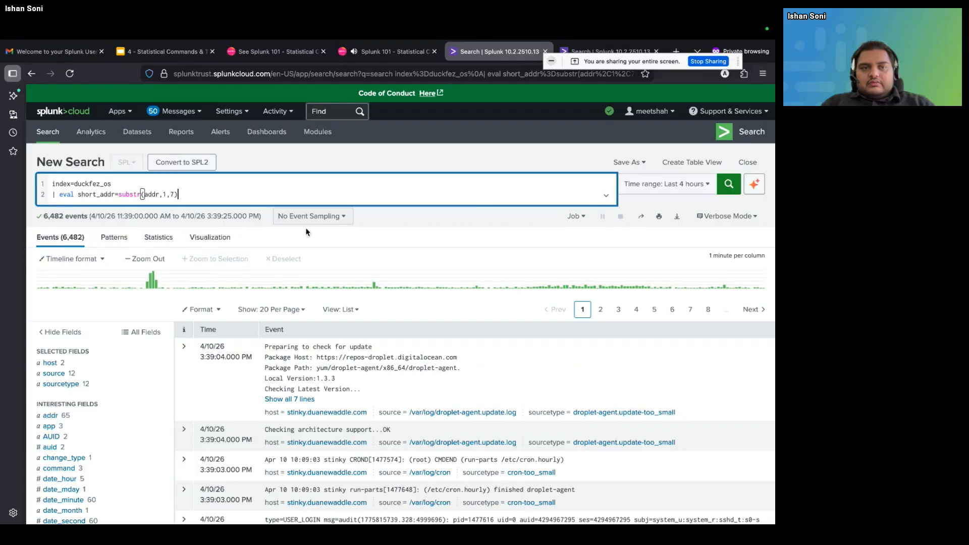
Search the results page for "short" to locate the short_addr field, and open its value summary
{"action": "left_click", "coordinate": [397, 227]}
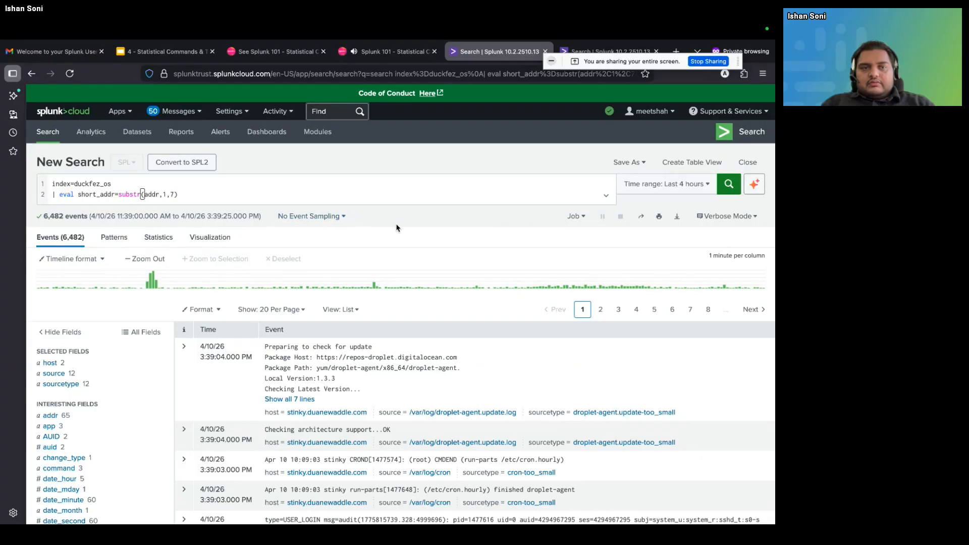
{"action": "left_click_drag", "start_coordinate": [118, 196], "coordinate": [185, 197]}
{"action": "left_click", "coordinate": [105, 195]}
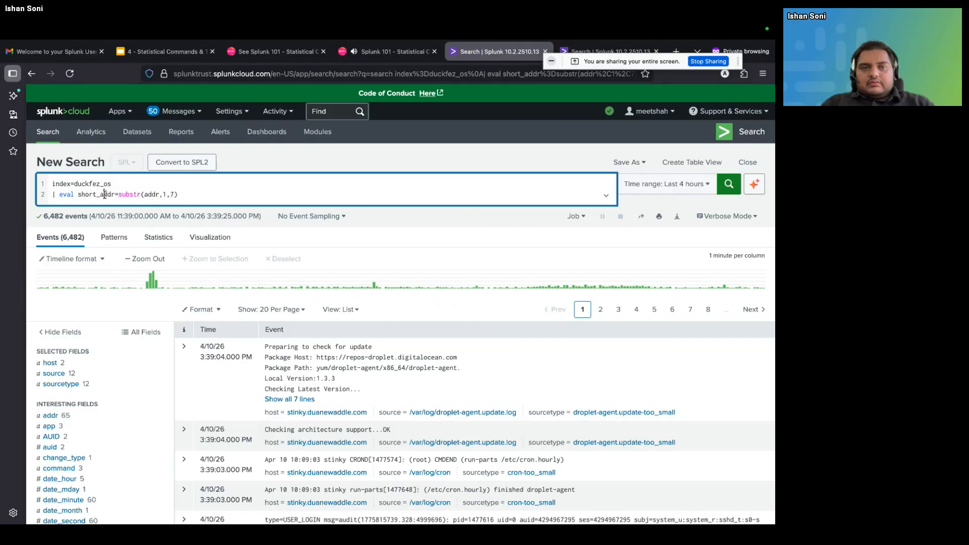
{"action": "double_click", "coordinate": [90, 198]}
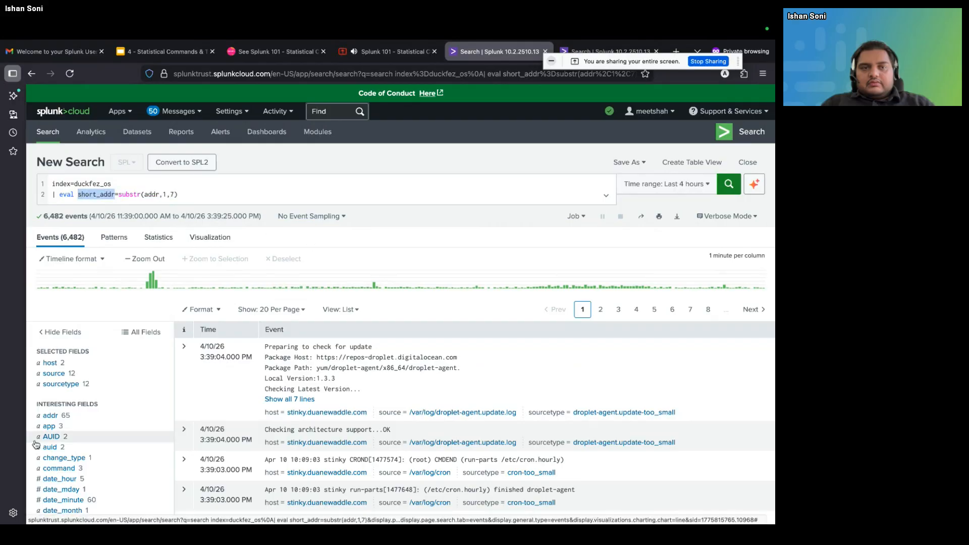
{"action": "scroll", "coordinate": [35, 444], "scroll_direction": "down", "scroll_amount": 3}
{"action": "scroll", "coordinate": [36, 444], "scroll_direction": "down", "scroll_amount": 6}
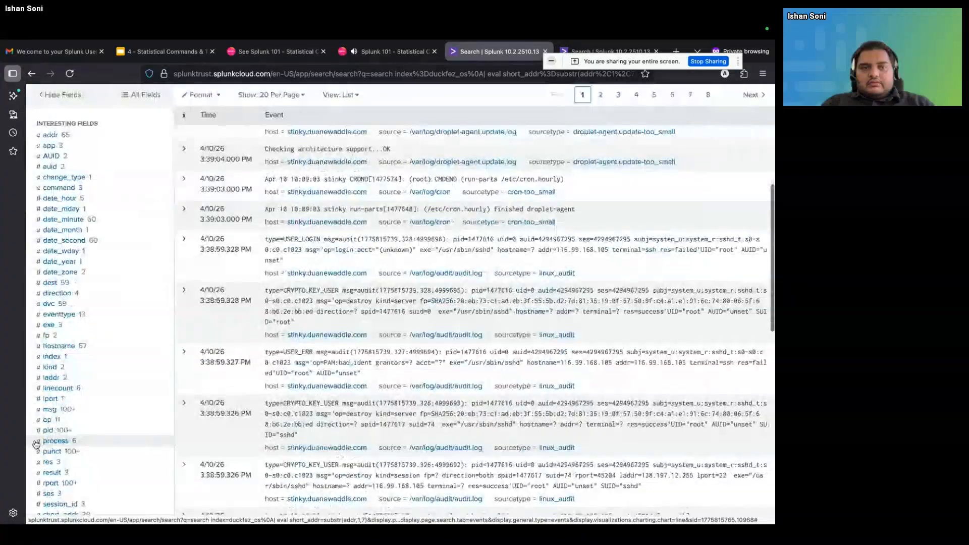
{"action": "scroll", "coordinate": [36, 444], "scroll_direction": "up", "scroll_amount": 9}
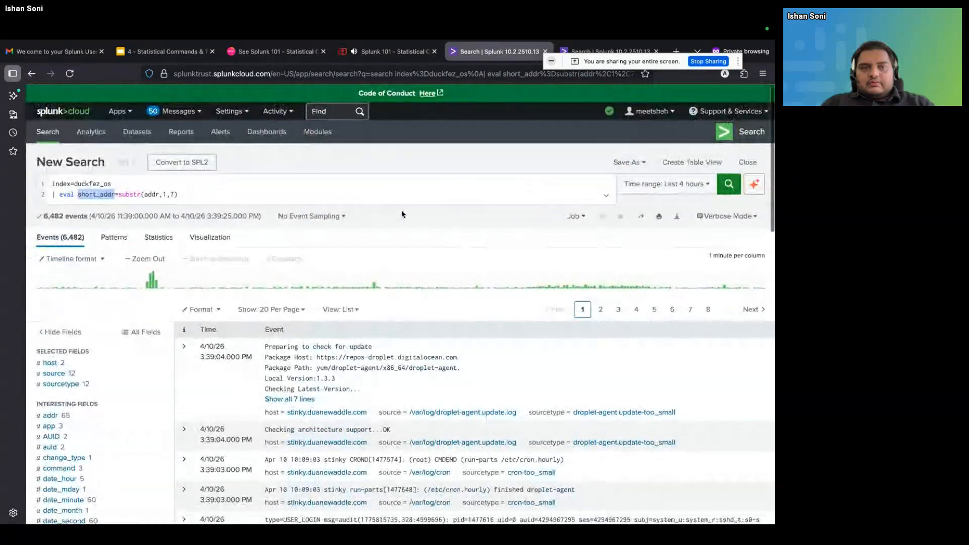
{"action": "key", "text": "ctrl+f"}
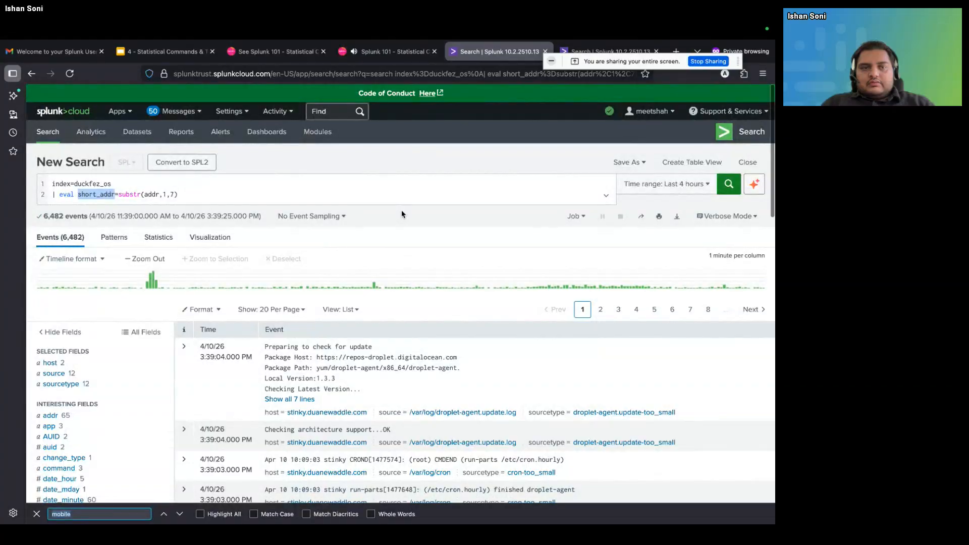
{"action": "type", "text": "short"}
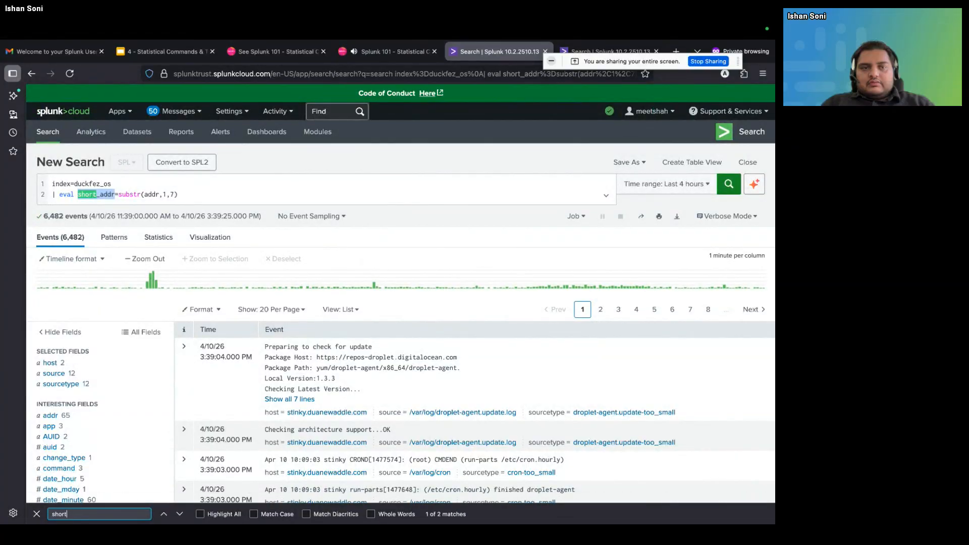
{"action": "key", "text": "Return"}
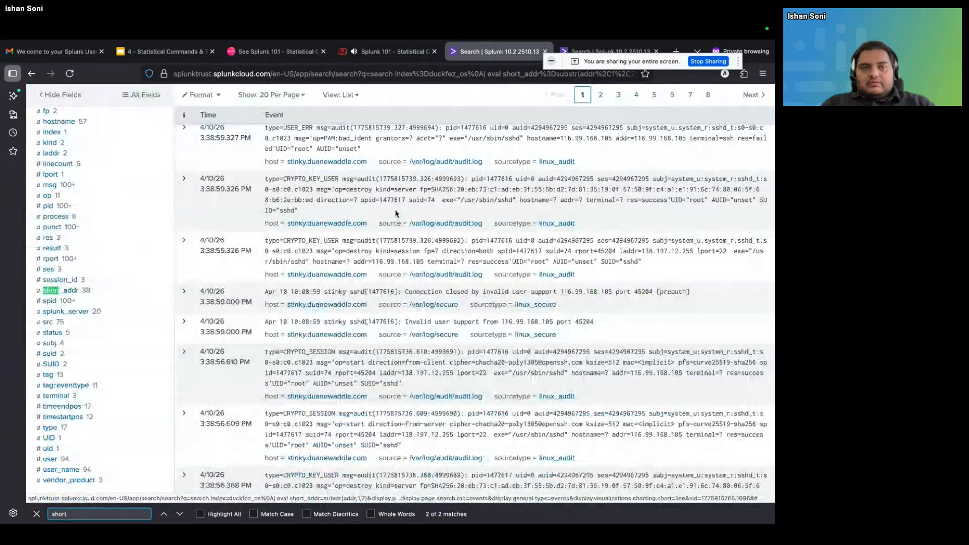
{"action": "left_click", "coordinate": [74, 293]}
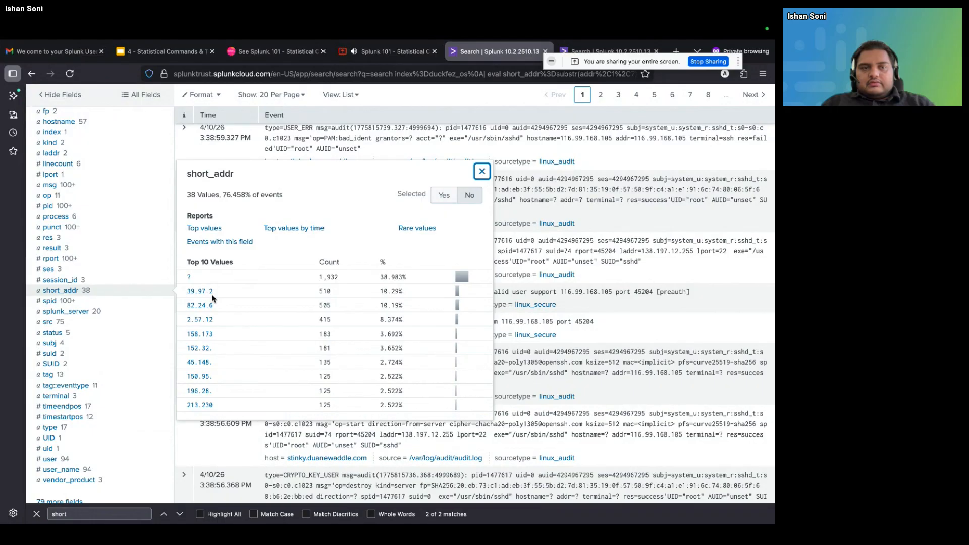
{"action": "scroll", "coordinate": [154, 287], "scroll_direction": "up", "scroll_amount": 10}
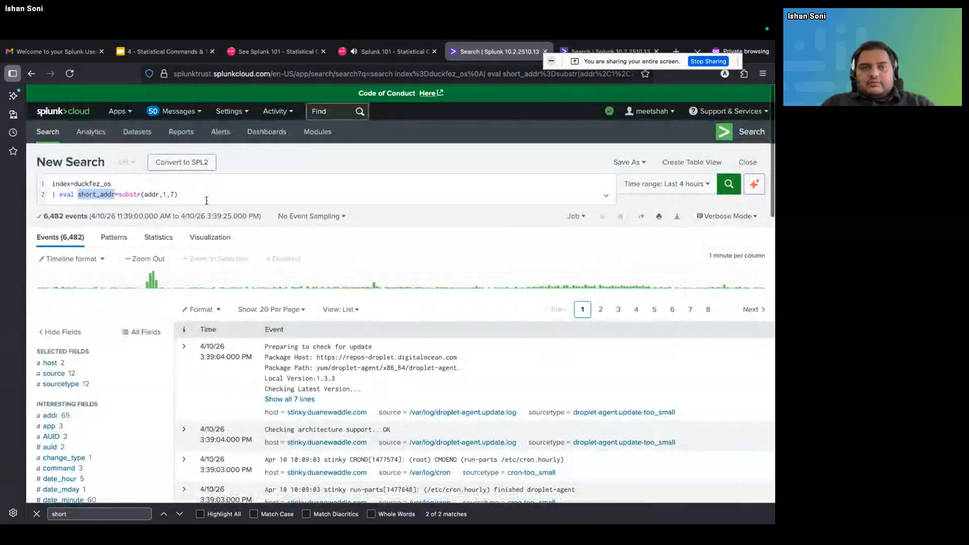
{"action": "scroll", "coordinate": [206, 196], "scroll_direction": "down", "scroll_amount": 5}
{"action": "scroll", "coordinate": [206, 196], "scroll_direction": "up", "scroll_amount": 5}
{"action": "left_click", "coordinate": [206, 196]}
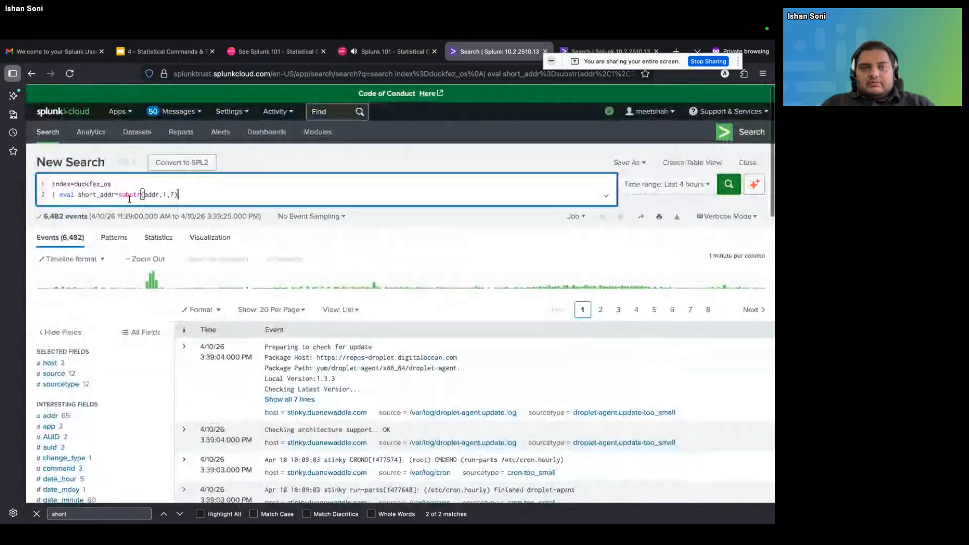
{"action": "key", "text": "alt+shift+Left"}
{"action": "key", "text": "alt+shift+Left"}
{"action": "key", "text": "alt+shift+Left"}
{"action": "double_click", "coordinate": [88, 194]}
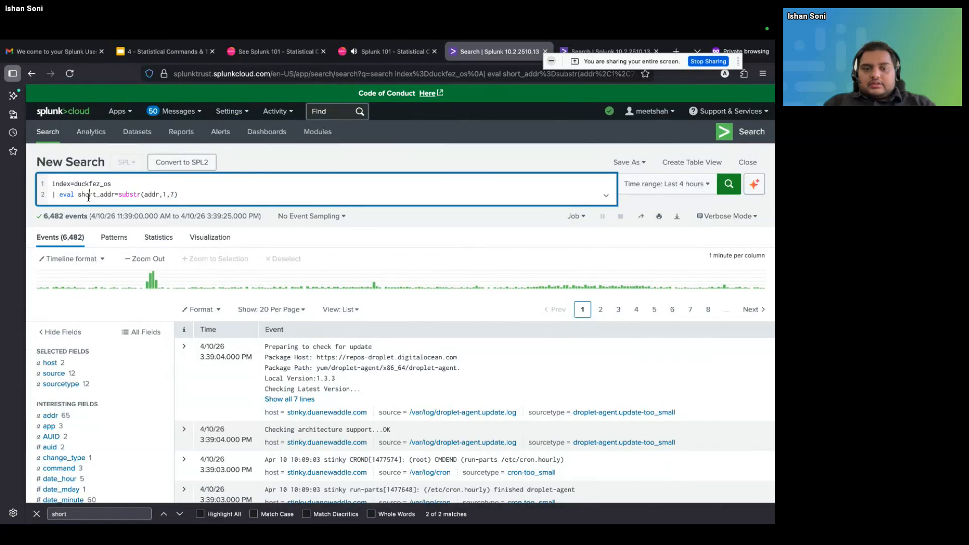
{"action": "scroll", "coordinate": [88, 397], "scroll_direction": "down", "scroll_amount": 5}
{"action": "scroll", "coordinate": [89, 398], "scroll_direction": "up", "scroll_amount": 5}
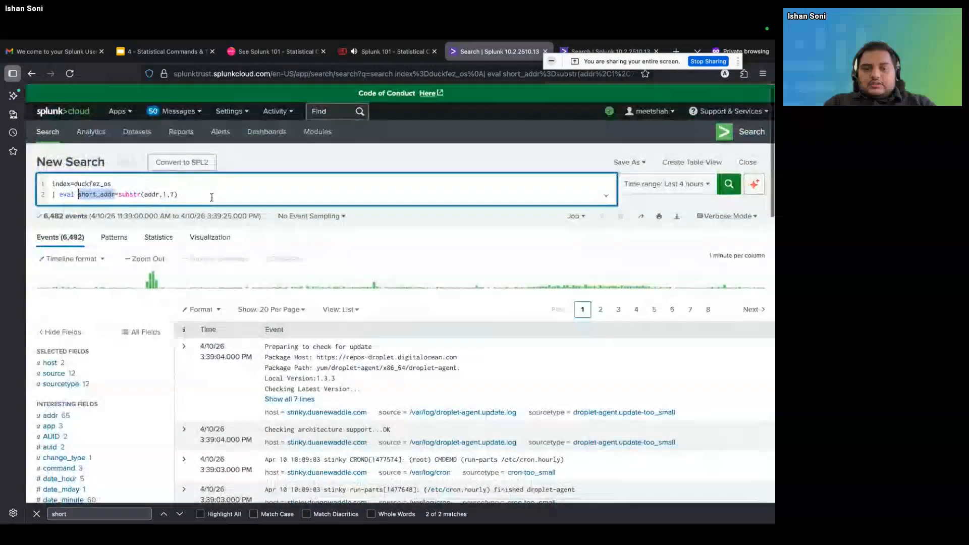
Append the line | stats count short_addr below the eval line and try to run the search
{"action": "left_click", "coordinate": [217, 192]}
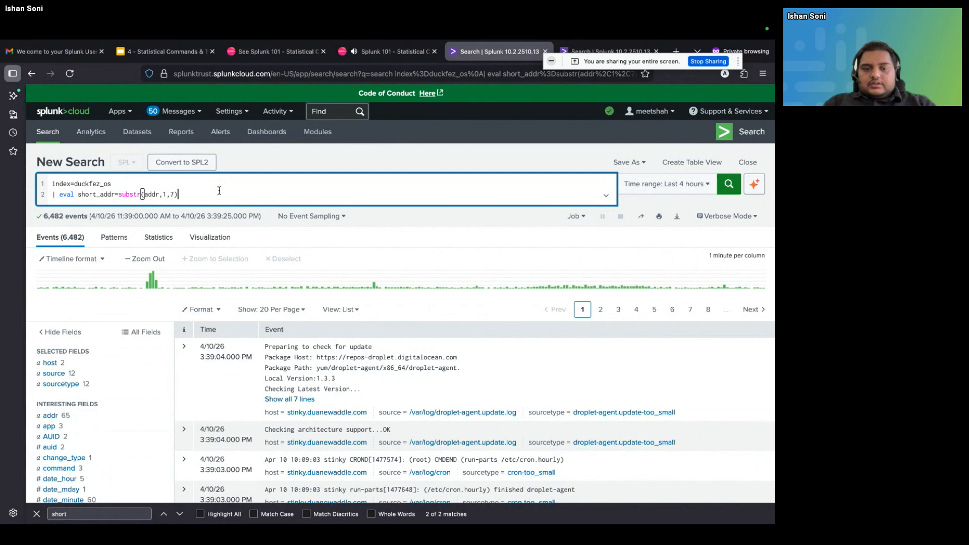
{"action": "type", "text": "| "}
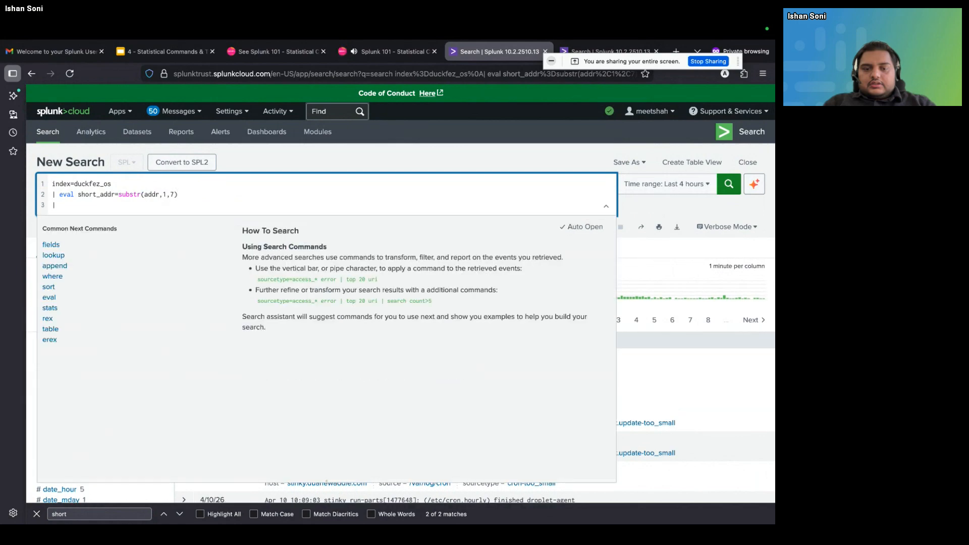
{"action": "type", "text": "stats count sh"}
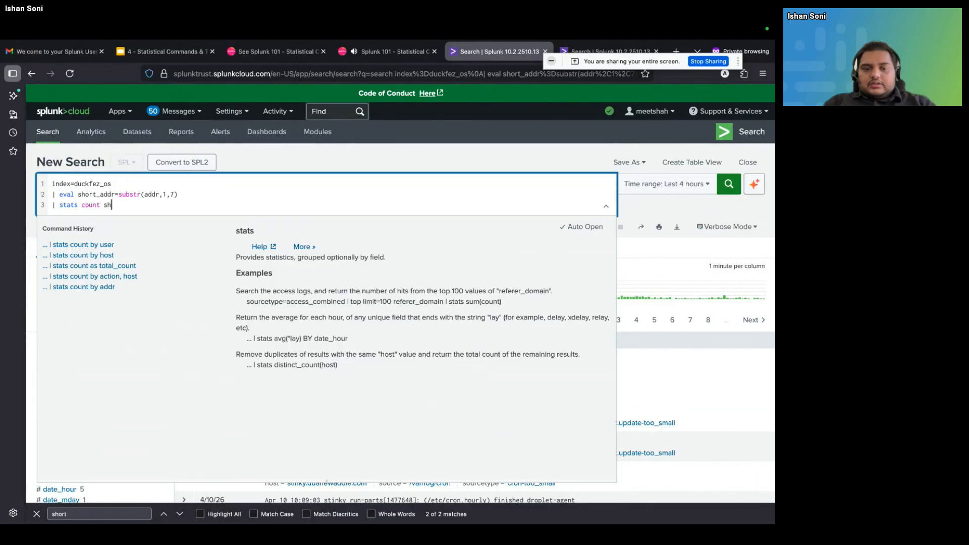
{"action": "type", "text": "ort_addr"}
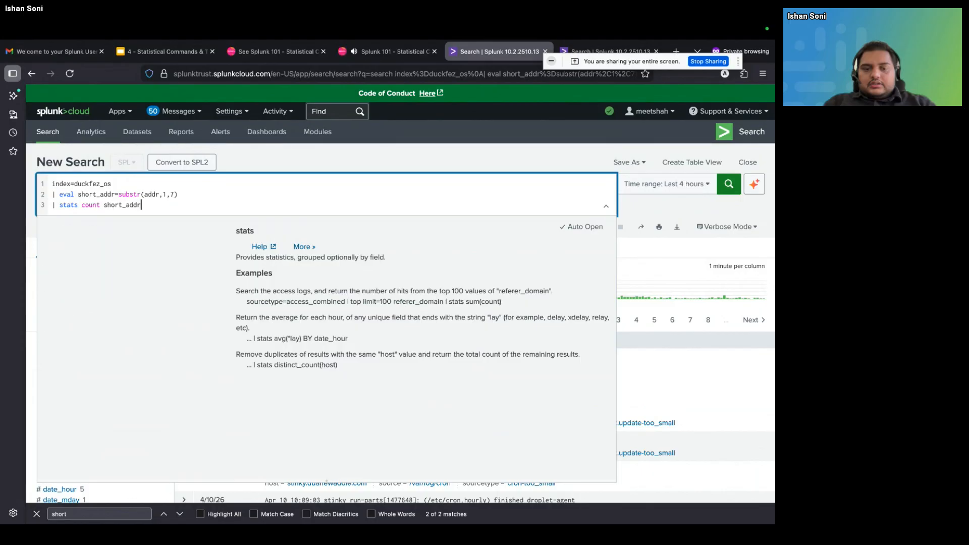
{"action": "key", "text": "Return"}
{"action": "key", "text": "Return"}
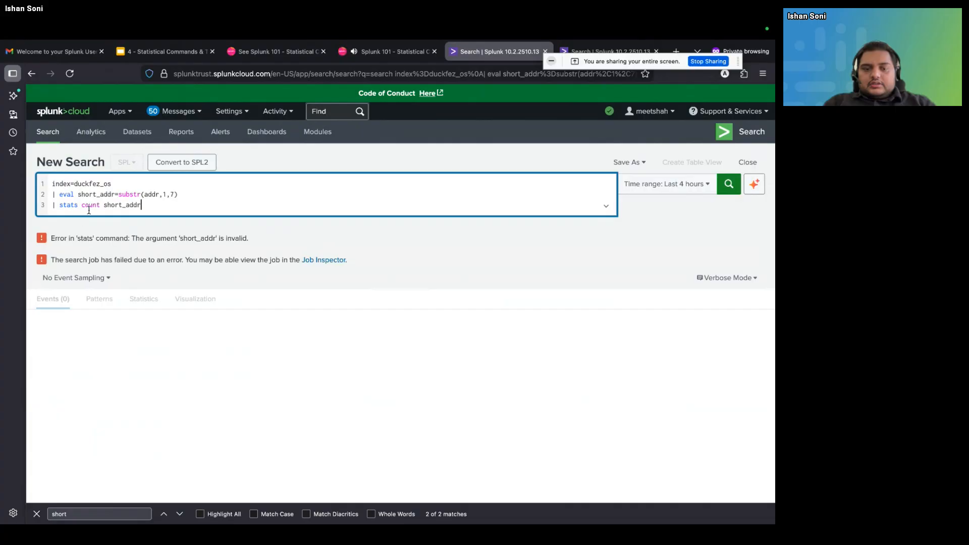
Insert by before short_addr in the stats line and rerun the search to count events per short_addr
{"action": "left_click", "coordinate": [105, 205]}
{"action": "type", "text": "by"}
{"action": "key", "text": "Return"}
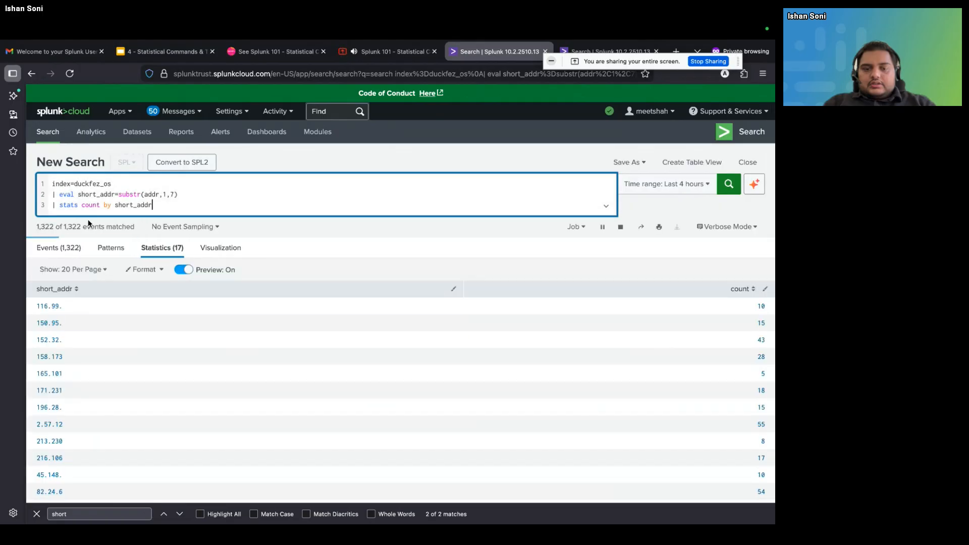
Review the counts per short_addr, and strip the query back to index=duckfez_os followed by an empty | eval
{"action": "scroll", "coordinate": [166, 370], "scroll_direction": "down", "scroll_amount": 2}
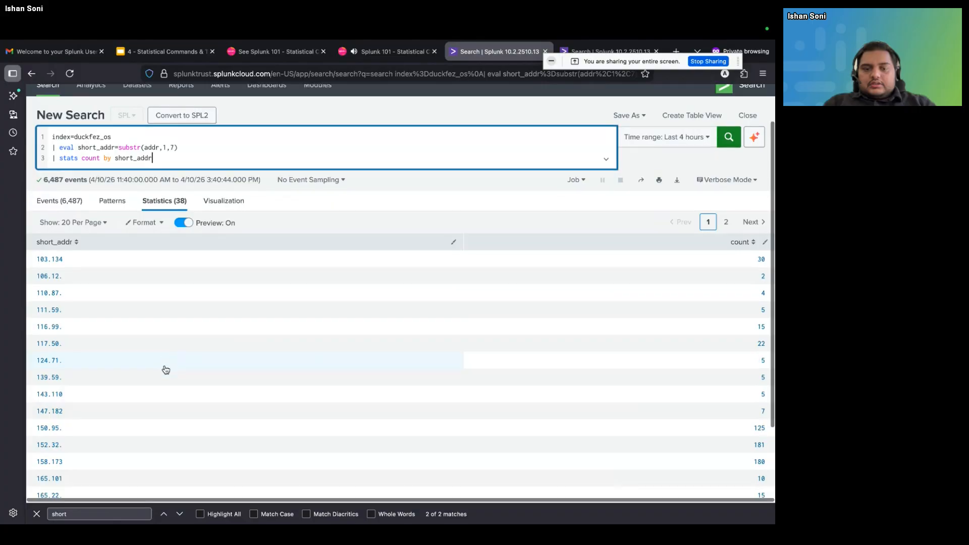
{"action": "scroll", "coordinate": [166, 370], "scroll_direction": "down", "scroll_amount": 1}
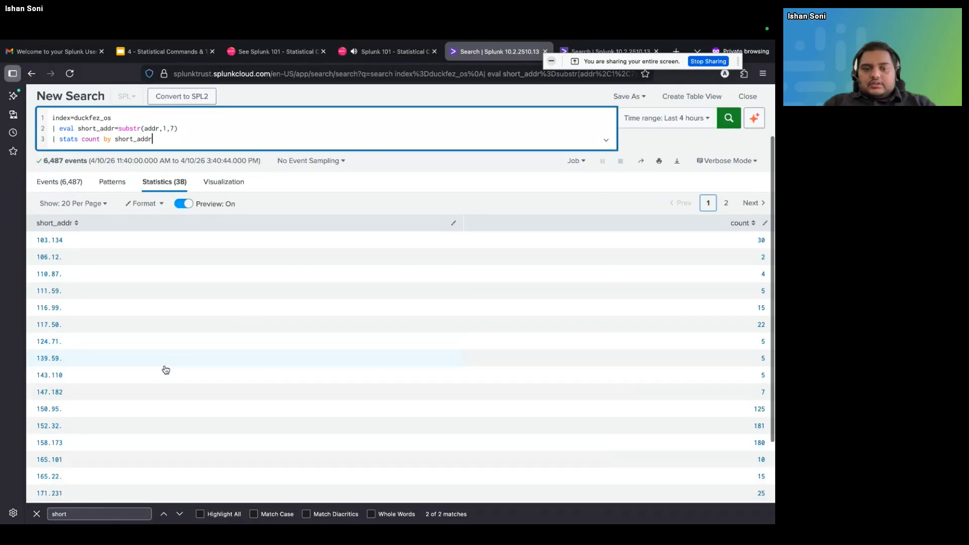
{"action": "scroll", "coordinate": [166, 370], "scroll_direction": "up", "scroll_amount": 3}
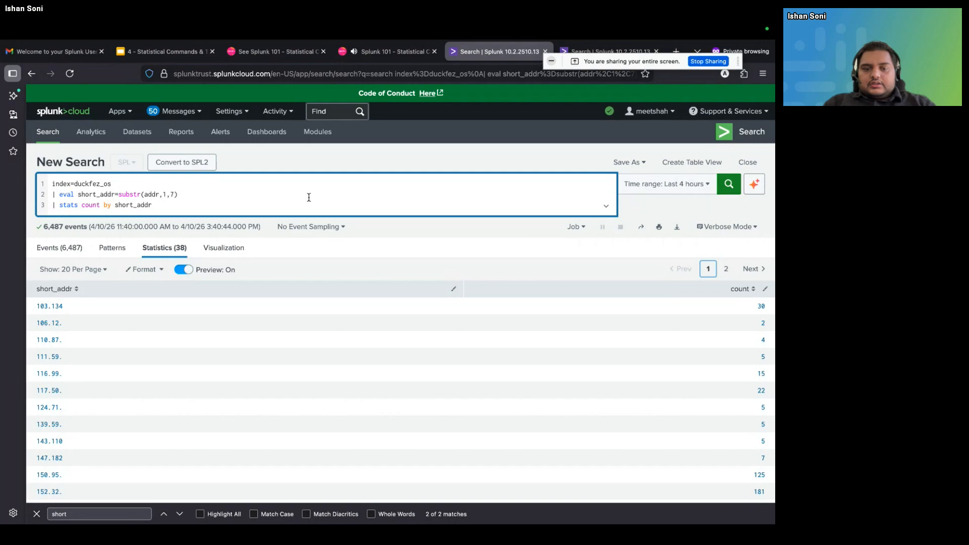
{"action": "key", "text": "BackSpace"}
{"action": "key", "text": "BackSpace"}
{"action": "key", "text": "BackSpace"}
{"action": "key", "text": "BackSpace"}
{"action": "key", "text": "BackSpace"}
{"action": "key", "text": "BackSpace"}
{"action": "key", "text": "BackSpace"}
{"action": "key", "text": "BackSpace"}
{"action": "key", "text": "BackSpace"}
{"action": "key", "text": "BackSpace"}
{"action": "key", "text": "BackSpace"}
{"action": "key", "text": "BackSpace"}
{"action": "key", "text": "BackSpace"}
{"action": "key", "text": "BackSpace"}
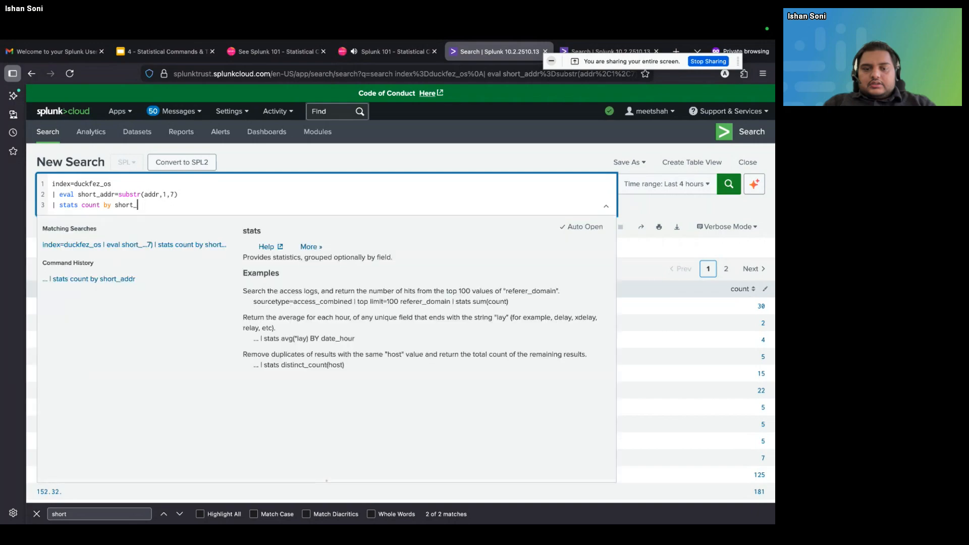
{"action": "key", "text": "BackSpace"}
{"action": "key", "text": "BackSpace"}
{"action": "key", "text": "BackSpace"}
{"action": "key", "text": "BackSpace"}
{"action": "key", "text": "BackSpace"}
{"action": "key", "text": "BackSpace"}
{"action": "key", "text": "BackSpace"}
{"action": "key", "text": "BackSpace"}
{"action": "key", "text": "BackSpace"}
{"action": "key", "text": "BackSpace"}
{"action": "key", "text": "BackSpace"}
{"action": "key", "text": "BackSpace"}
{"action": "key", "text": "BackSpace"}
{"action": "key", "text": "BackSpace"}
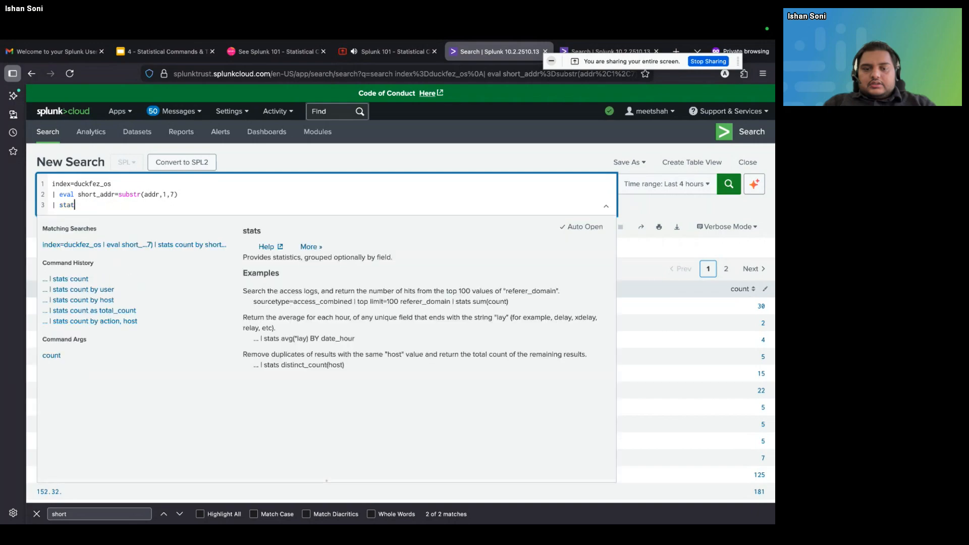
{"action": "key", "text": "BackSpace"}
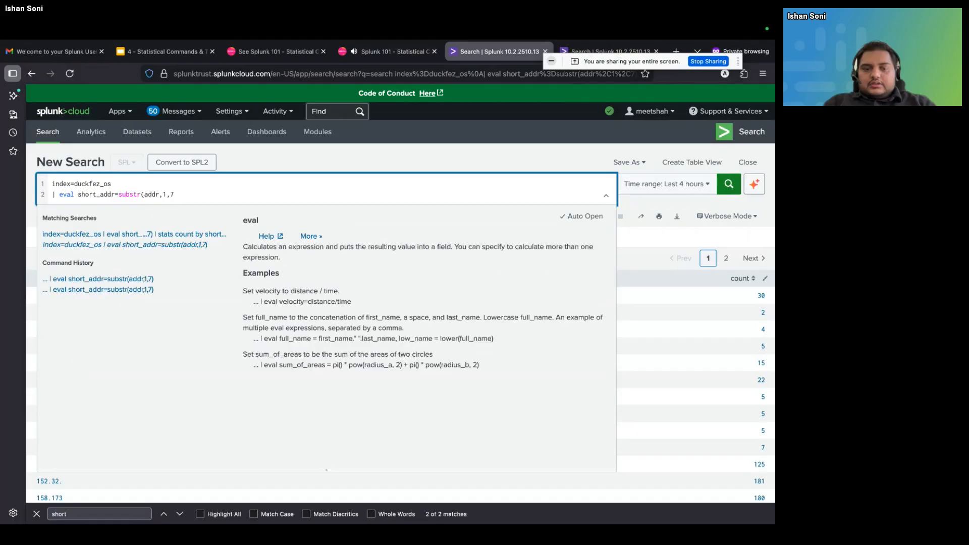
{"action": "key", "text": "BackSpace"}
{"action": "key", "text": "BackSpace"}
{"action": "key", "text": "BackSpace"}
{"action": "key", "text": "BackSpace"}
{"action": "key", "text": "BackSpace"}
{"action": "key", "text": "BackSpace"}
{"action": "key", "text": "BackSpace"}
{"action": "key", "text": "BackSpace"}
{"action": "key", "text": "BackSpace"}
{"action": "key", "text": "BackSpace"}
{"action": "key", "text": "BackSpace"}
{"action": "key", "text": "BackSpace"}
{"action": "key", "text": "BackSpace"}
{"action": "key", "text": "BackSpace"}
{"action": "key", "text": "BackSpace"}
{"action": "key", "text": "BackSpace"}
{"action": "key", "text": "BackSpace"}
{"action": "key", "text": "BackSpace"}
{"action": "key", "text": "BackSpace"}
{"action": "key", "text": "BackSpace"}
{"action": "key", "text": "BackSpace"}
{"action": "key", "text": "BackSpace"}
{"action": "key", "text": "BackSpace"}
{"action": "key", "text": "BackSpace"}
{"action": "key", "text": "BackSpace"}
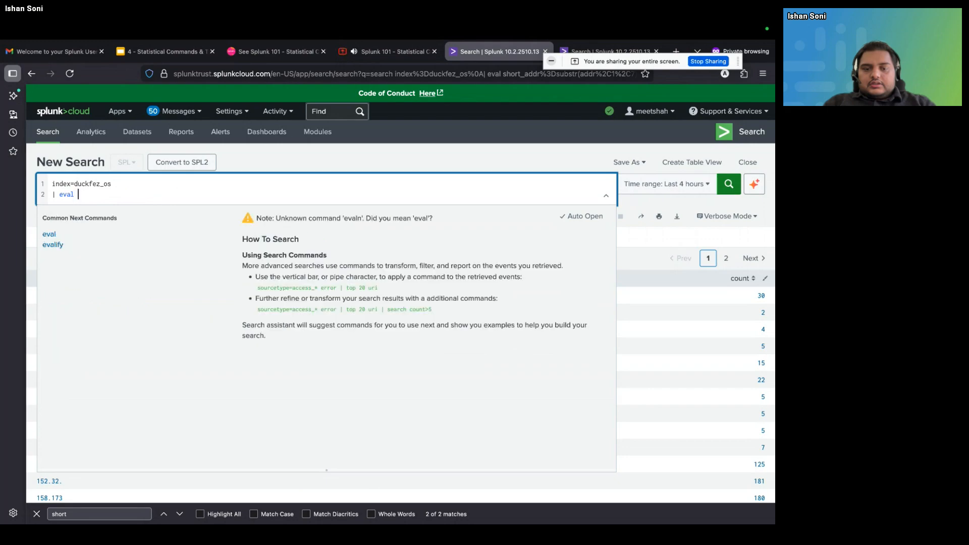
Name the new field in the eval line ip_check
{"action": "type", "text": "is_internal"}
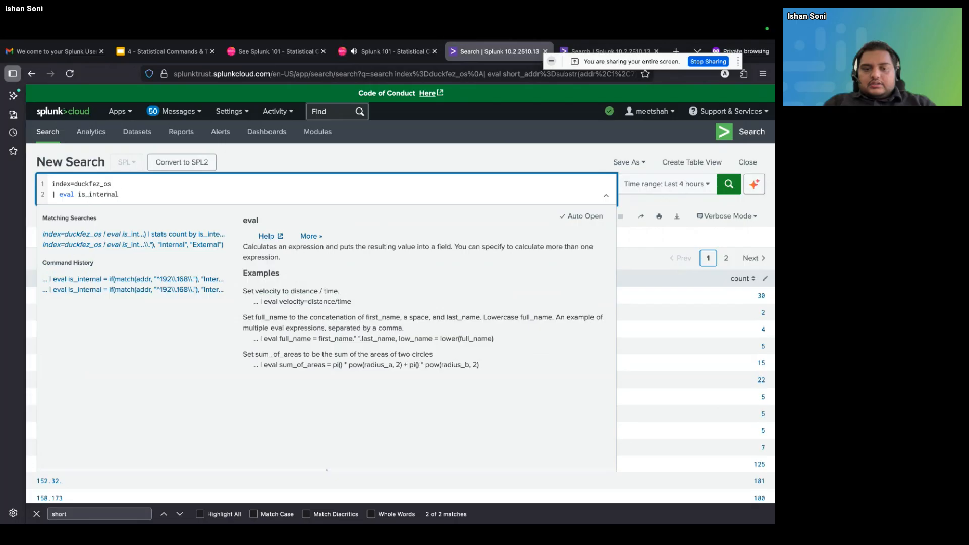
{"action": "key", "text": "BackSpace"}
{"action": "key", "text": "BackSpace"}
{"action": "key", "text": "BackSpace"}
{"action": "key", "text": "BackSpace"}
{"action": "key", "text": "BackSpace"}
{"action": "key", "text": "BackSpace"}
{"action": "key", "text": "BackSpace"}
{"action": "key", "text": "BackSpace"}
{"action": "key", "text": "BackSpace"}
{"action": "key", "text": "BackSpace"}
{"action": "type", "text": "p_check="}
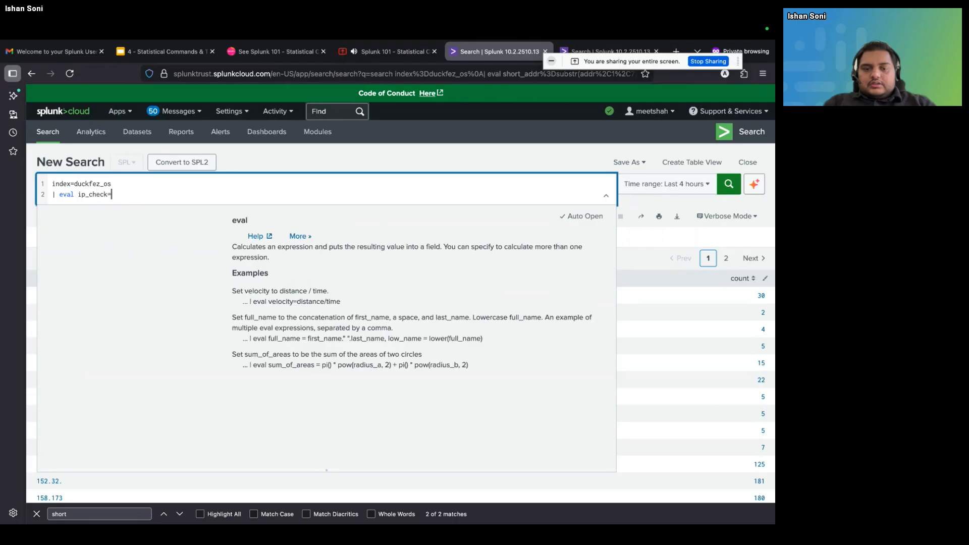
Begin the ip_check expression with an if() function whose condition uses match() on the addr field
{"action": "type", "text": "cid"}
{"action": "key", "text": "BackSpace"}
{"action": "key", "text": "BackSpace"}
{"action": "key", "text": "BackSpace"}
{"action": "type", "text": "if(match(addr,"}
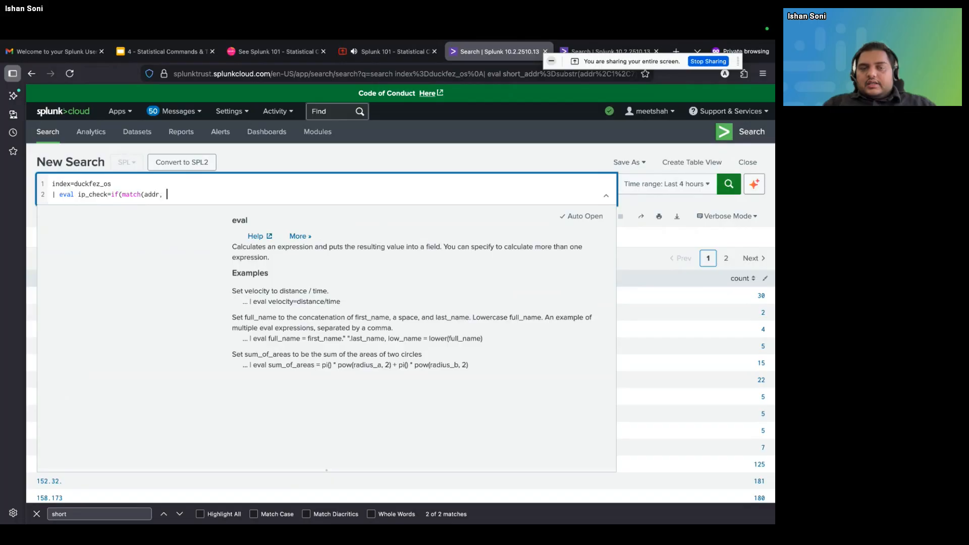
{"action": "type", "text": " \"^192\\\\.168\\\\.\"),"}
Complete the if() with "Internal" as the true result and "External" as the false result, and run the search
{"action": "type", "text": "\"Interns"}
{"action": "key", "text": "BackSpace"}
{"action": "type", "text": "al\",\"Ext"}
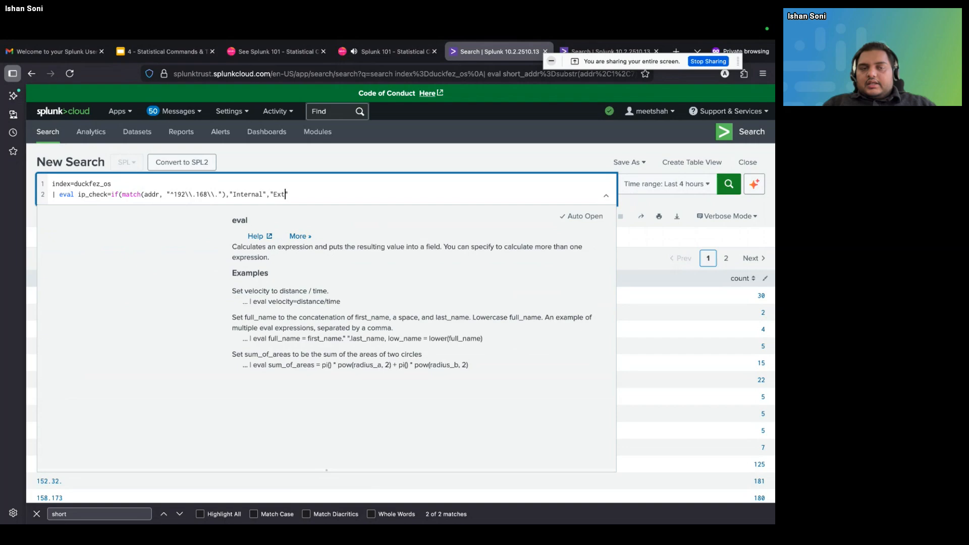
{"action": "type", "text": "ernal\")"}
{"action": "key", "text": "Return"}
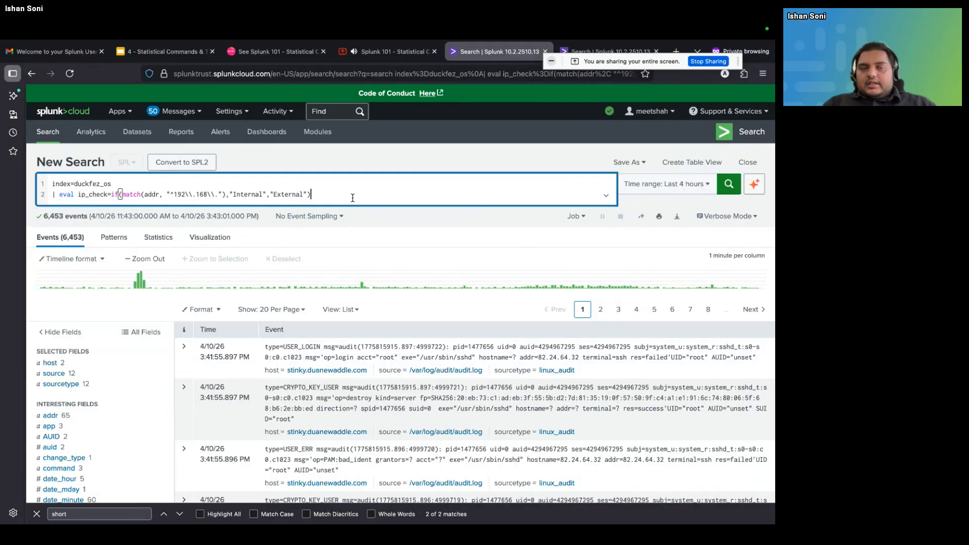
Search the results page for "ip_check" to locate the ip_check field, and open its value summary
{"action": "left_click", "coordinate": [93, 198]}
{"action": "double_click", "coordinate": [93, 199]}
{"action": "key", "text": "ctrl+f"}
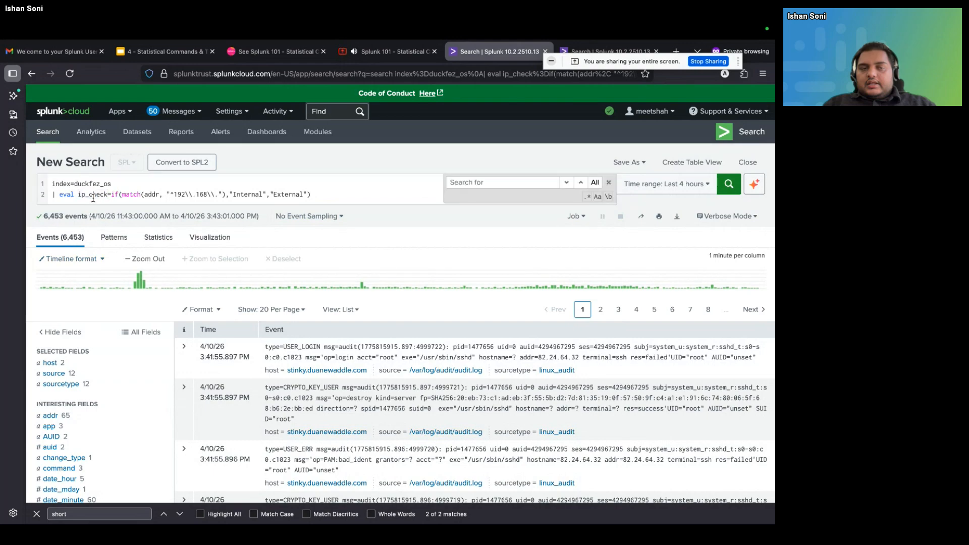
{"action": "key", "text": "super+f"}
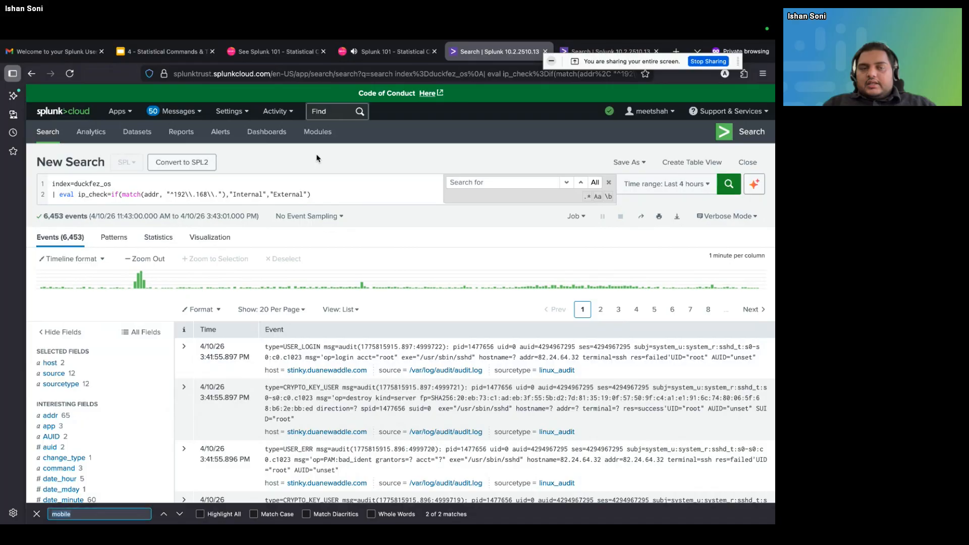
{"action": "left_click", "coordinate": [608, 184]}
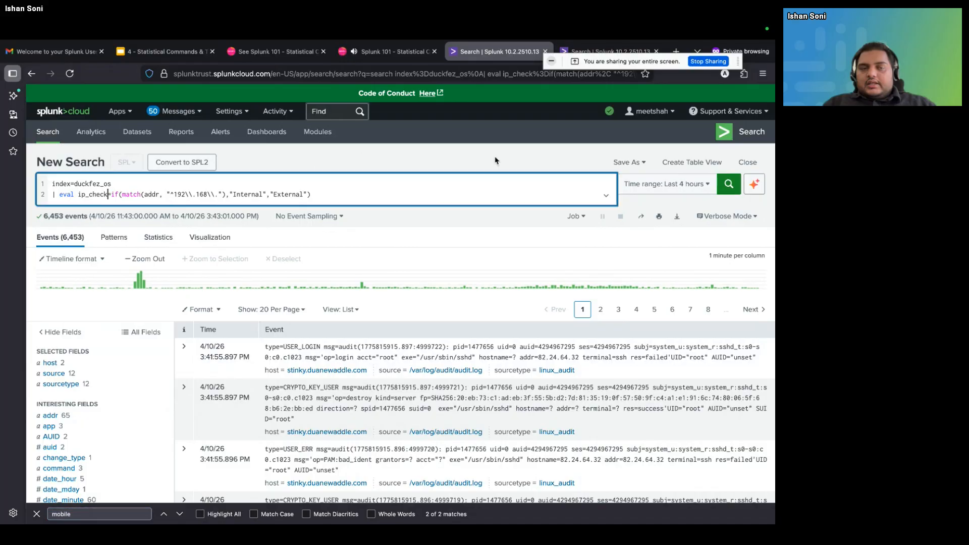
{"action": "key", "text": "super+f"}
{"action": "type", "text": "ip_check"}
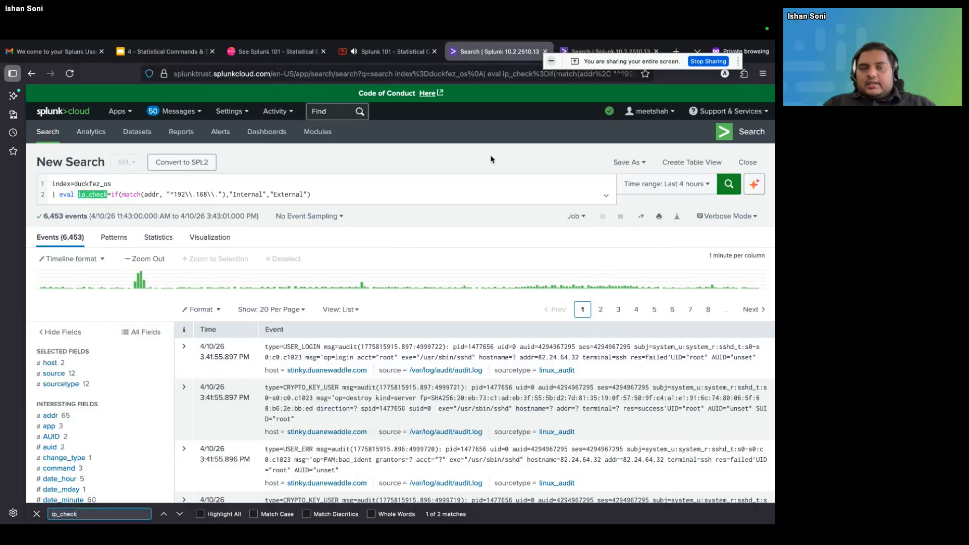
{"action": "key", "text": "Return"}
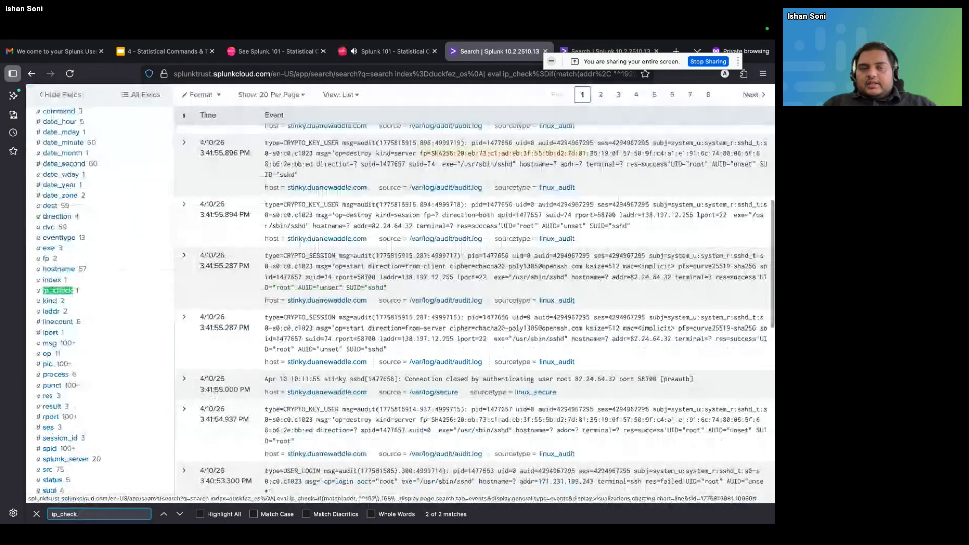
{"action": "left_click", "coordinate": [57, 291]}
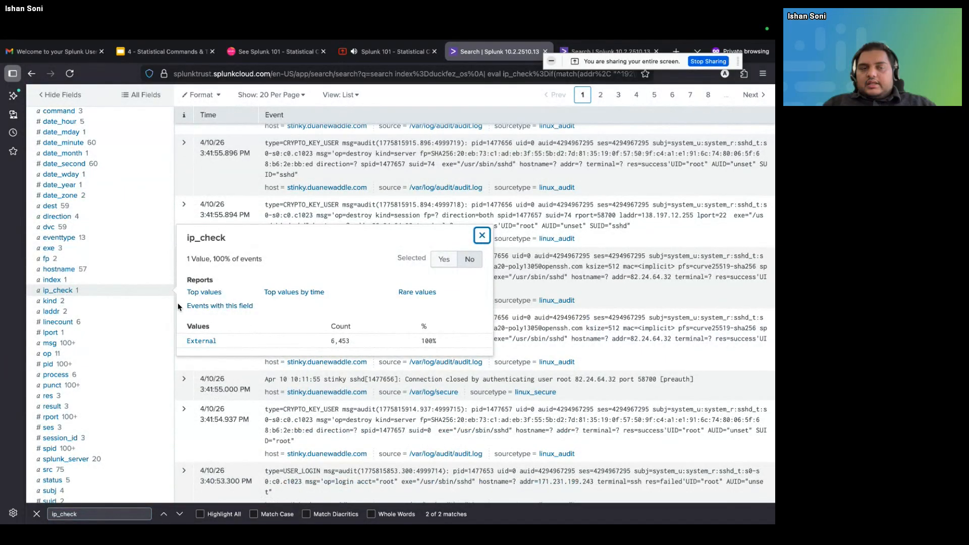
Append the line | stats count by ip_check below the eval line and run the search
{"action": "scroll", "coordinate": [179, 307], "scroll_direction": "up", "scroll_amount": 7}
{"action": "left_click", "coordinate": [351, 191]}
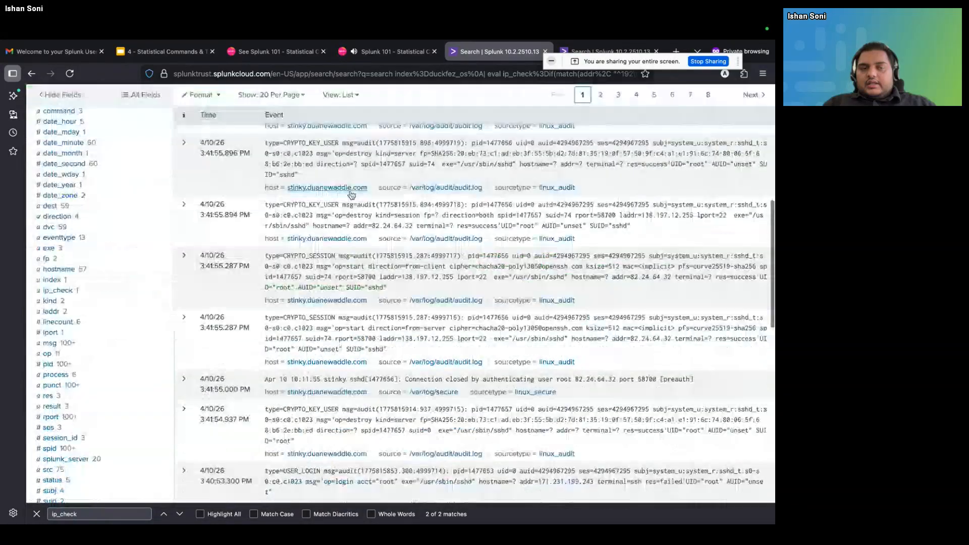
{"action": "scroll", "coordinate": [351, 192], "scroll_direction": "up", "scroll_amount": 8}
{"action": "key", "text": "shift+Return"}
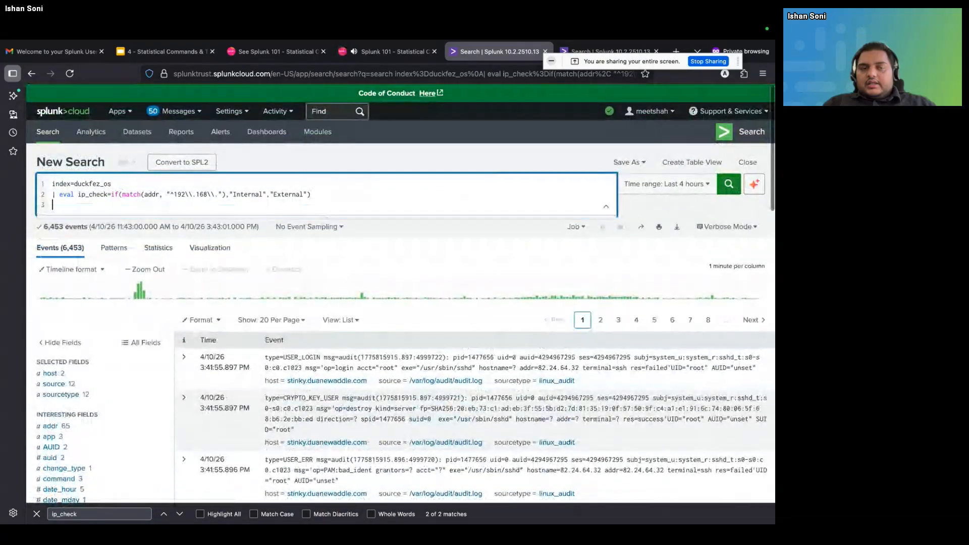
{"action": "type", "text": "|  sta"}
{"action": "key", "text": "BackSpace"}
{"action": "key", "text": "BackSpace"}
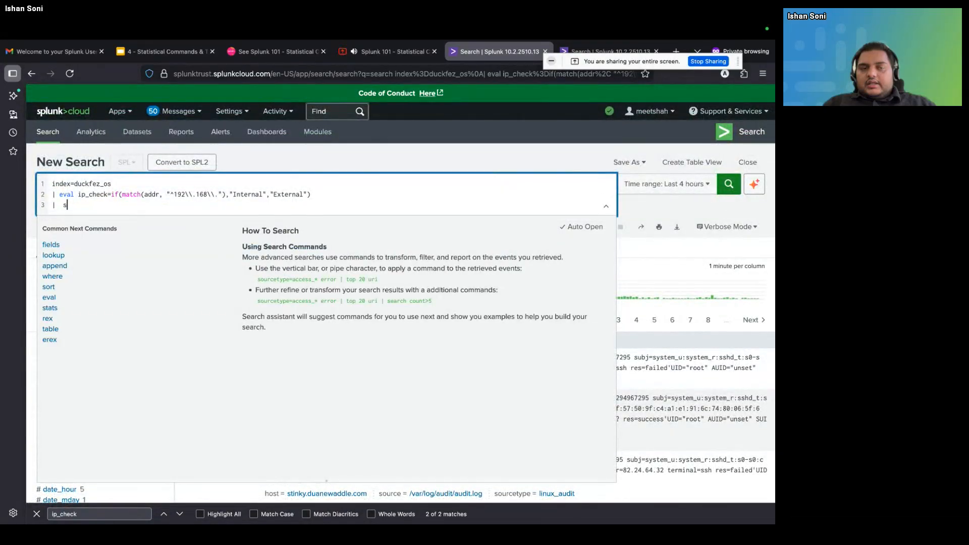
{"action": "type", "text": "tats count"}
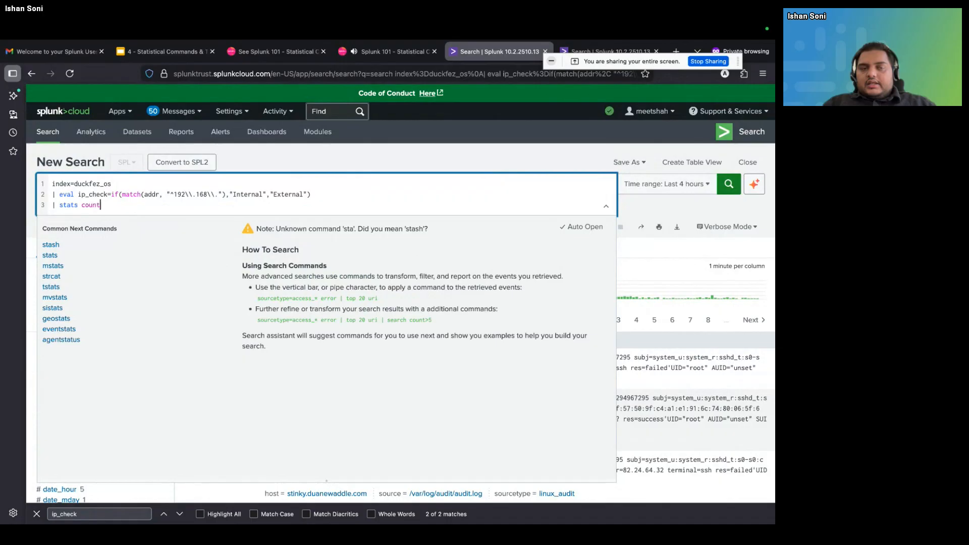
{"action": "type", "text": " by "}
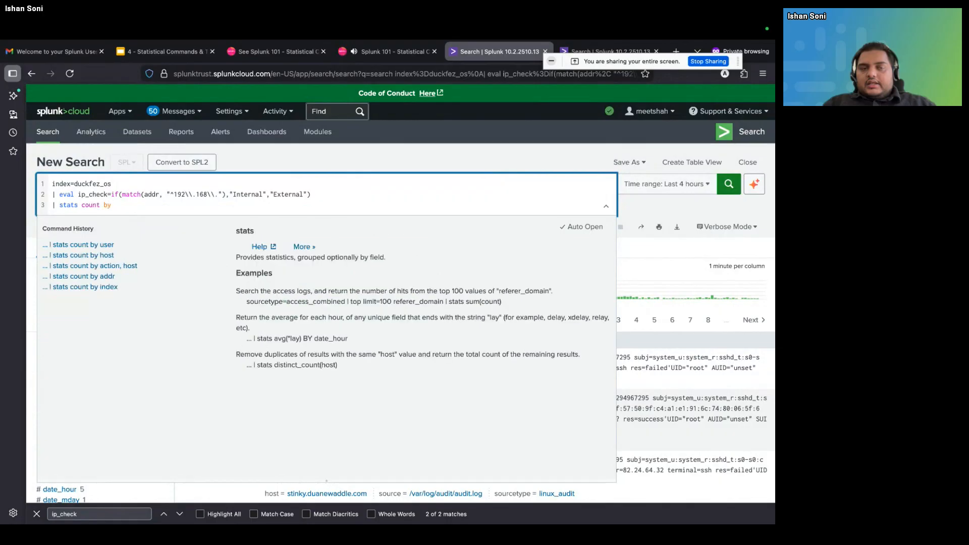
{"action": "type", "text": "ip_check"}
{"action": "key", "text": "Return"}
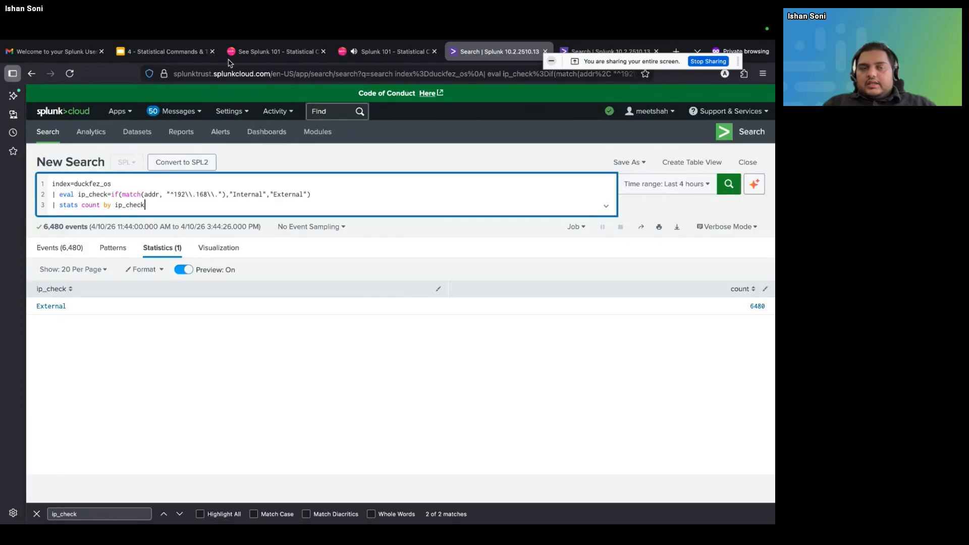
Switch to the Google Slides presentation, check the meeting room, and return to the Splunk search
{"action": "left_click", "coordinate": [162, 52]}
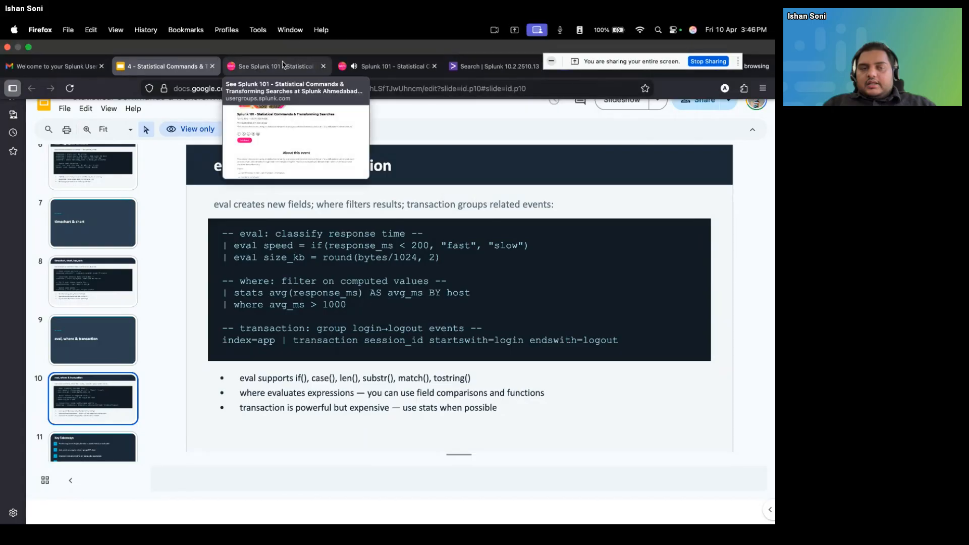
{"action": "left_click", "coordinate": [376, 56]}
{"action": "mouse_move", "coordinate": [485, 64]}
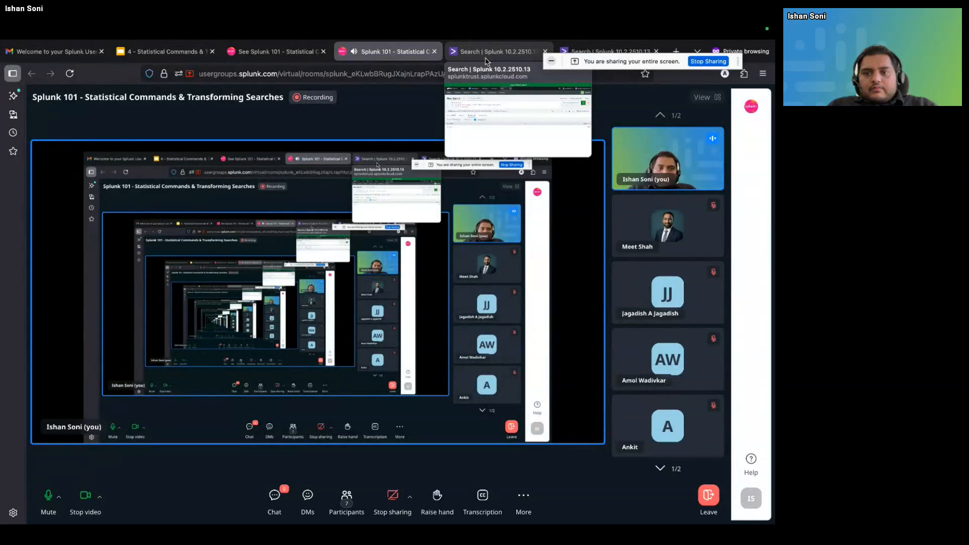
{"action": "left_click", "coordinate": [486, 56]}
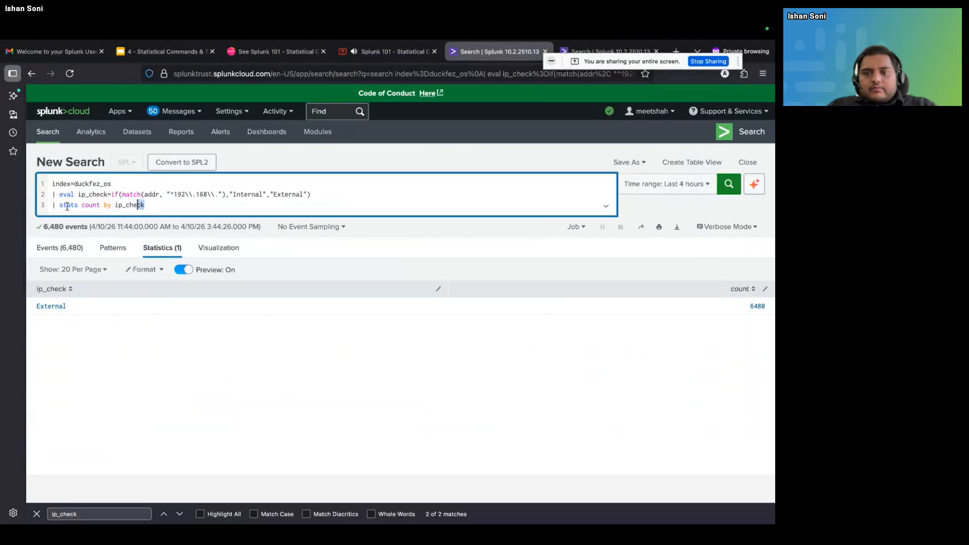
Delete the ip_check eval and stats lines and run the bare index=duckfez_os search
{"action": "left_click_drag", "start_coordinate": [146, 205], "coordinate": [25, 195]}
{"action": "key", "text": "BackSpace"}
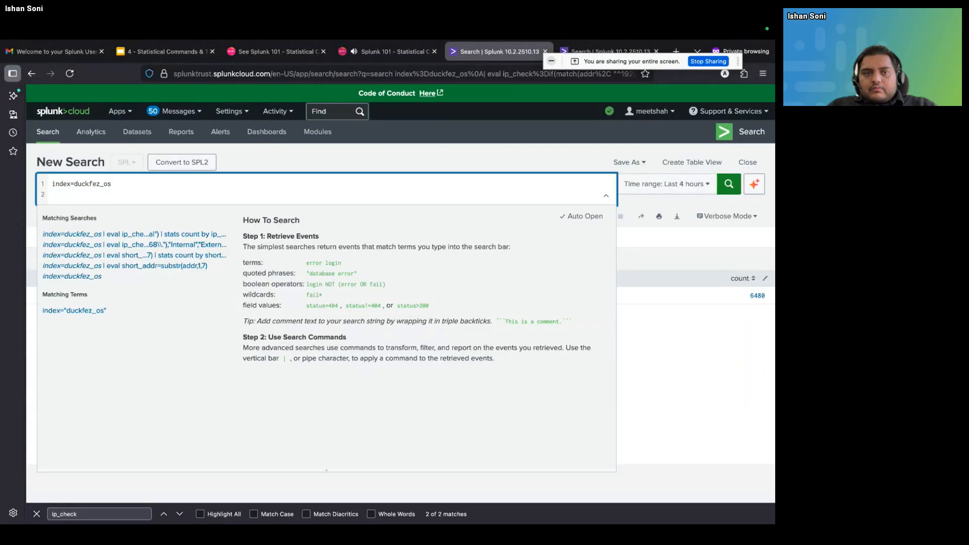
{"action": "key", "text": "Return"}
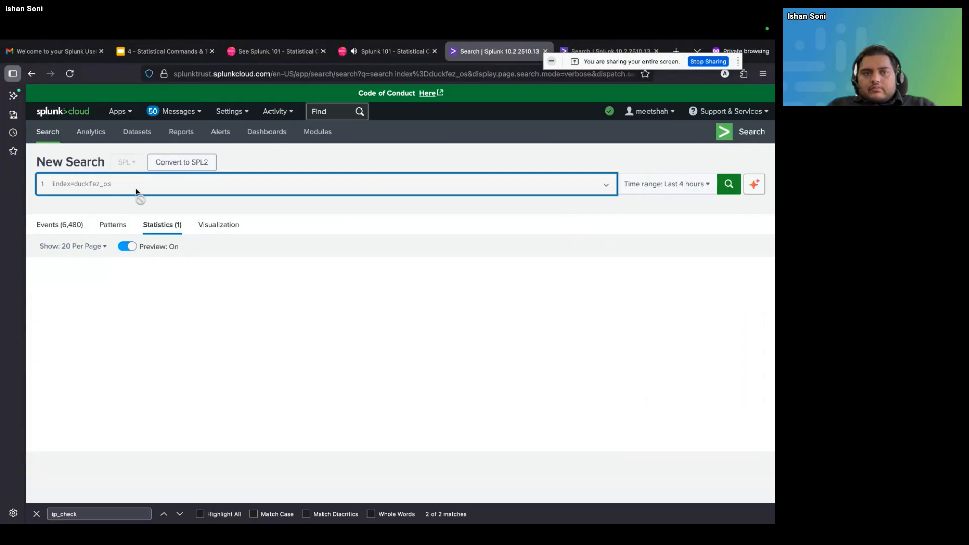
Append the line | stats count as tota_count to the index=duckfez_os query and run the search
{"action": "key", "text": "shift+Return"}
{"action": "type", "text": "| "}
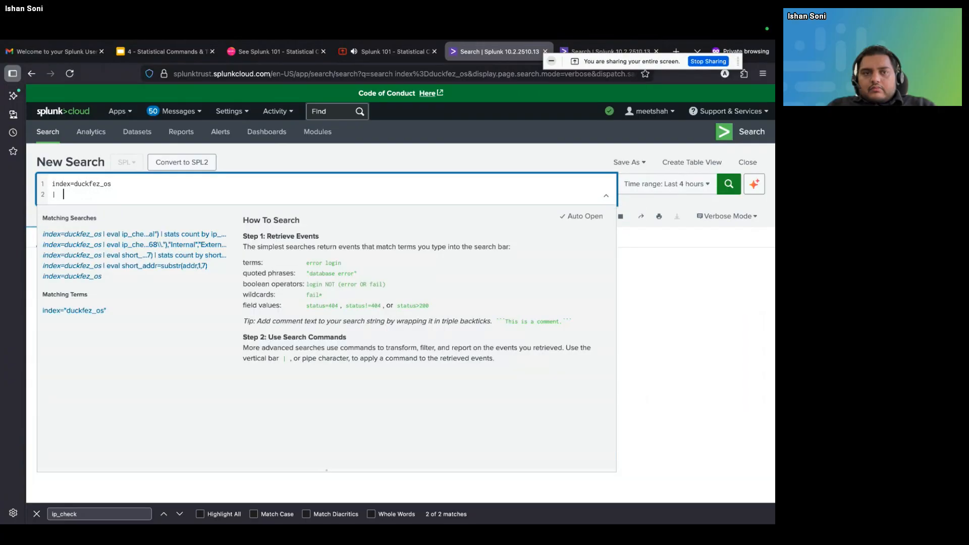
{"action": "type", "text": "sta"}
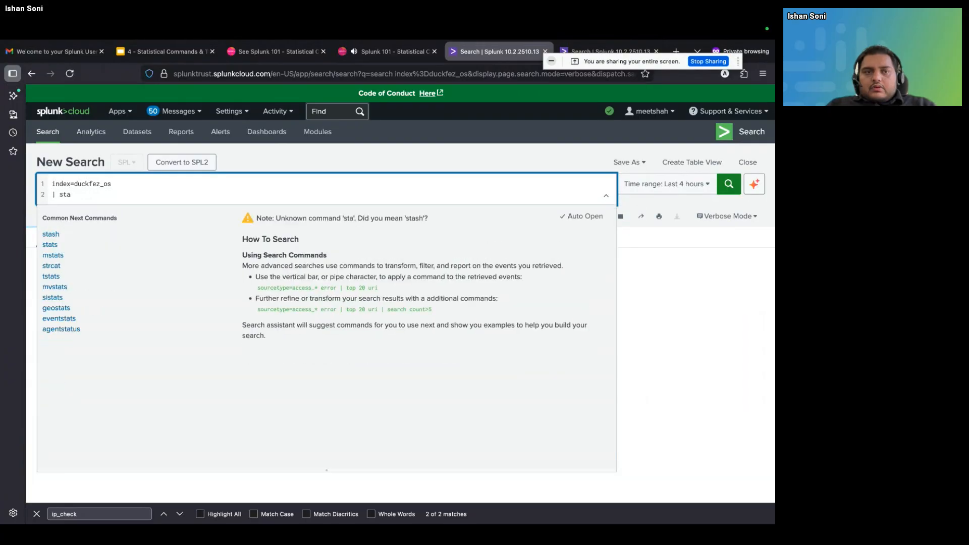
{"action": "type", "text": "ts cou"}
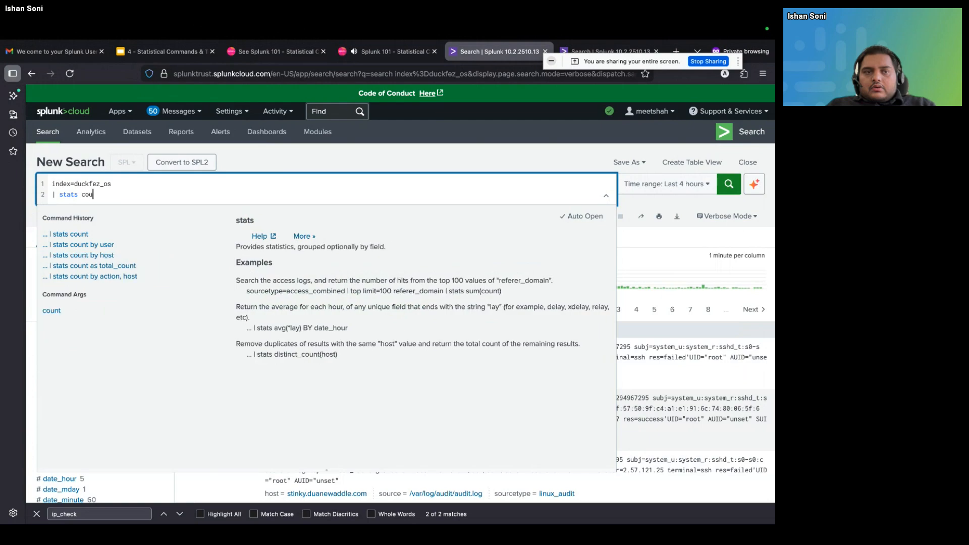
{"action": "type", "text": "nt as t"}
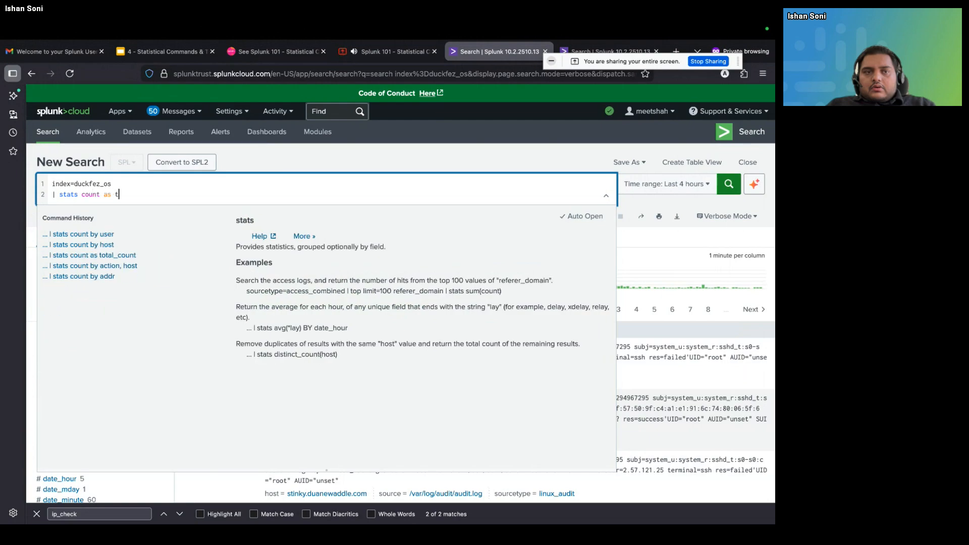
{"action": "type", "text": "ota_count"}
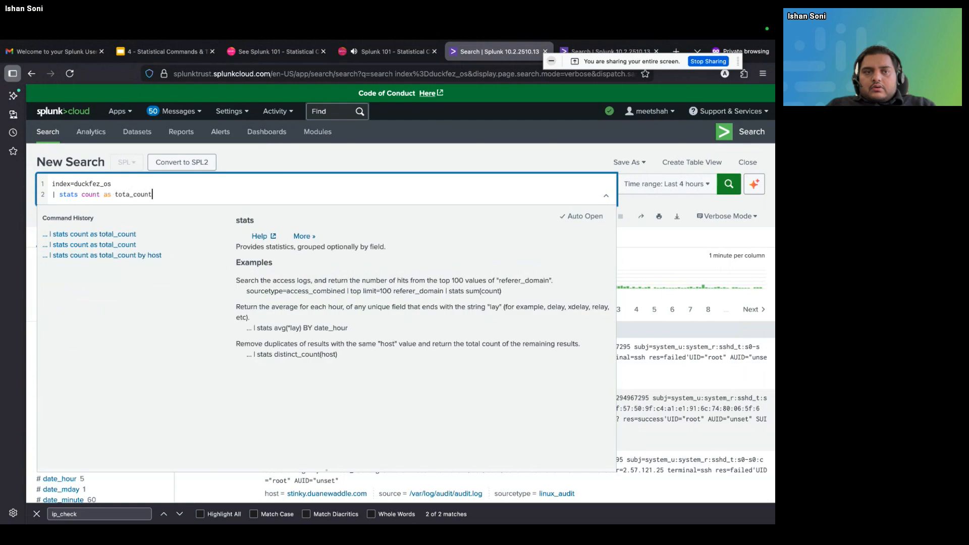
{"action": "key", "text": "Return"}
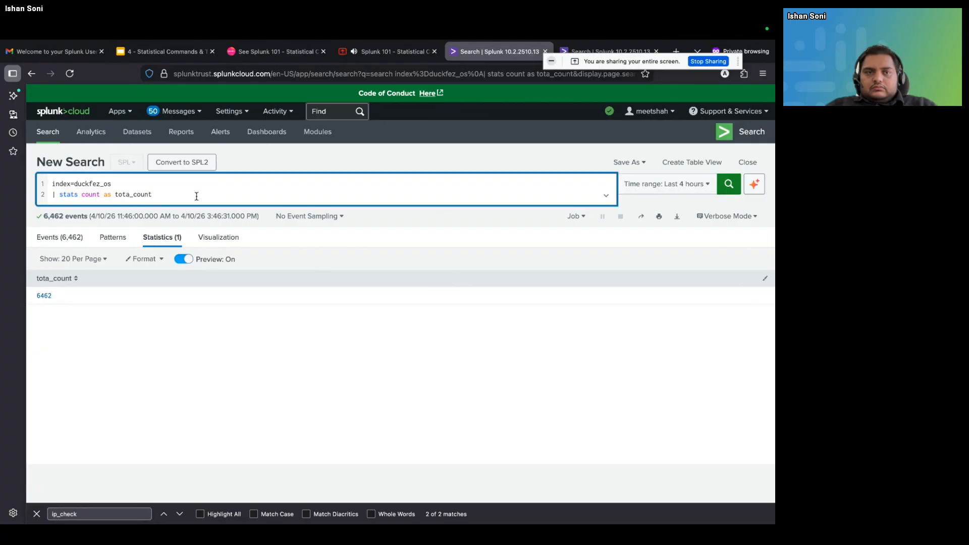
Remove the alias as tota_count from the stats line and run the search with plain | stats count
{"action": "key", "text": "BackSpace"}
{"action": "key", "text": "BackSpace"}
{"action": "key", "text": "BackSpace"}
{"action": "key", "text": "BackSpace"}
{"action": "key", "text": "BackSpace"}
{"action": "key", "text": "BackSpace"}
{"action": "key", "text": "BackSpace"}
{"action": "key", "text": "BackSpace"}
{"action": "key", "text": "BackSpace"}
{"action": "key", "text": "BackSpace"}
{"action": "key", "text": "BackSpace"}
{"action": "key", "text": "BackSpace"}
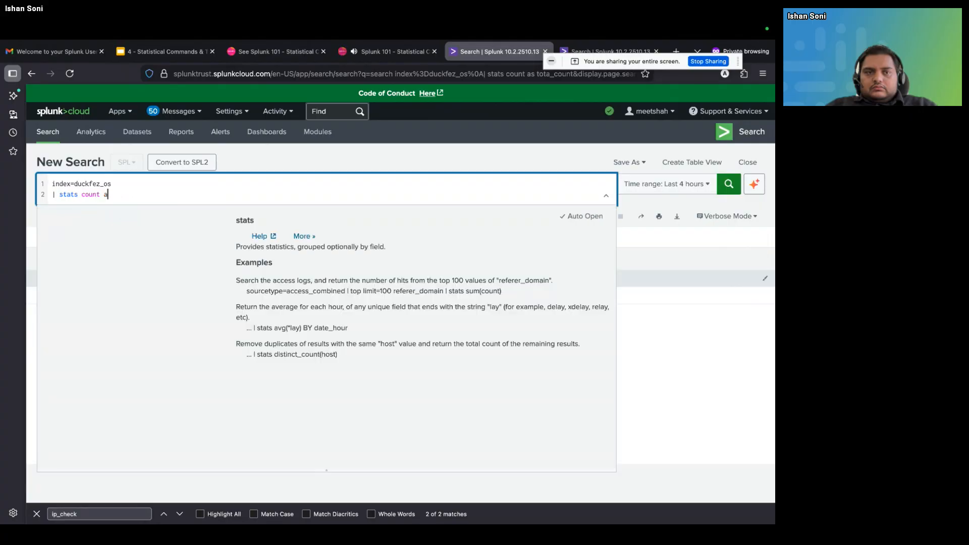
{"action": "key", "text": "BackSpace"}
{"action": "key", "text": "BackSpace"}
{"action": "key", "text": "Return"}
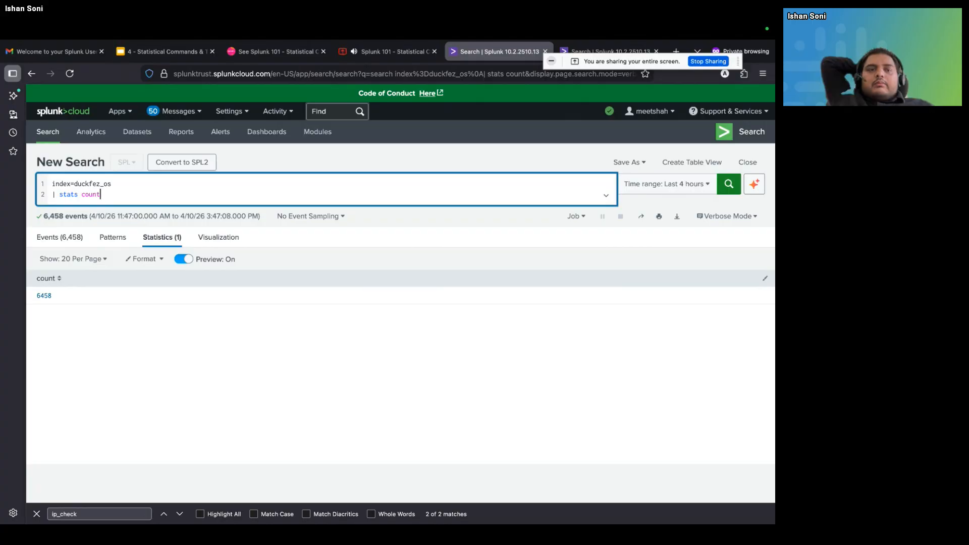
Insert the line | stats count by addr host above the | stats count line and run the search
{"action": "left_click", "coordinate": [134, 182]}
{"action": "key", "text": "Return"}
{"action": "type", "text": "| s"}
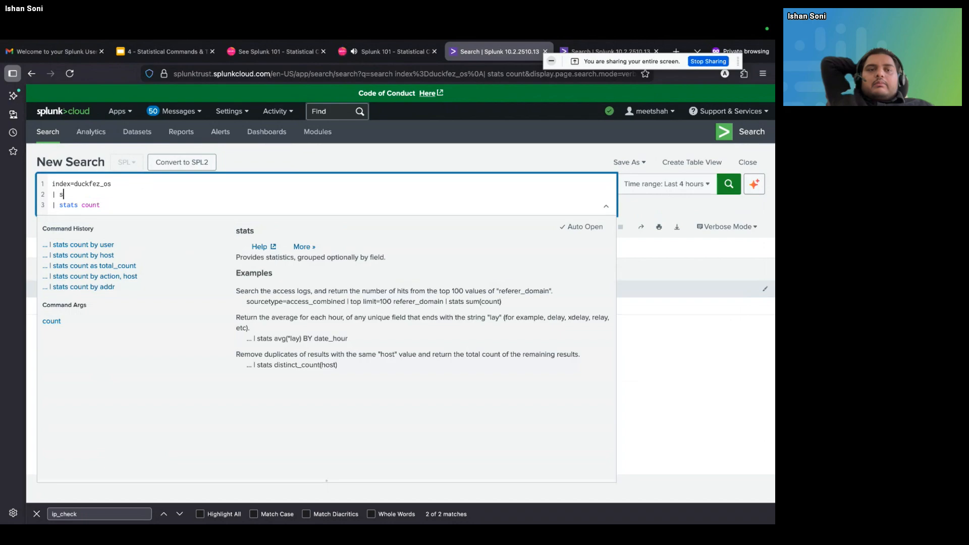
{"action": "type", "text": "tacts"}
{"action": "key", "text": "BackSpace"}
{"action": "key", "text": "BackSpace"}
{"action": "key", "text": "BackSpace"}
{"action": "type", "text": "t"}
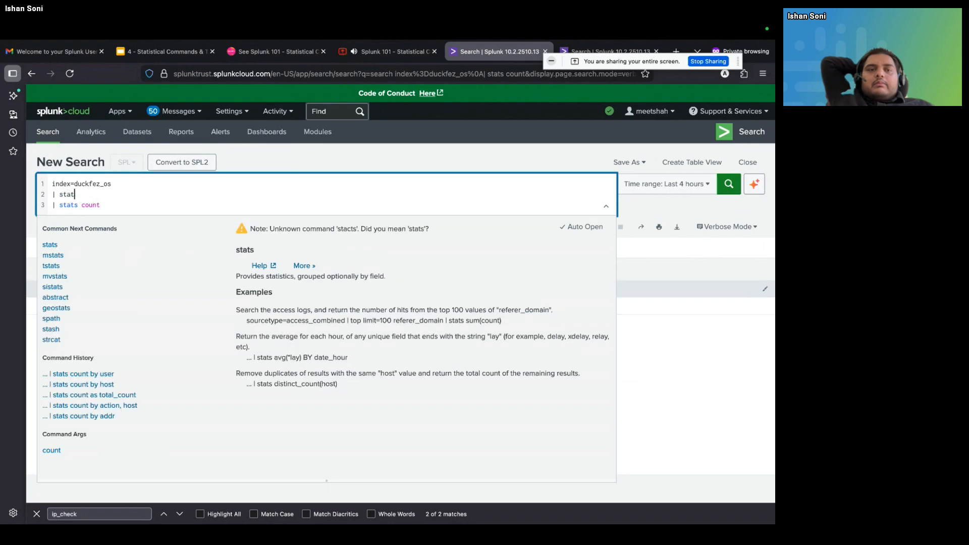
{"action": "type", "text": "s c"}
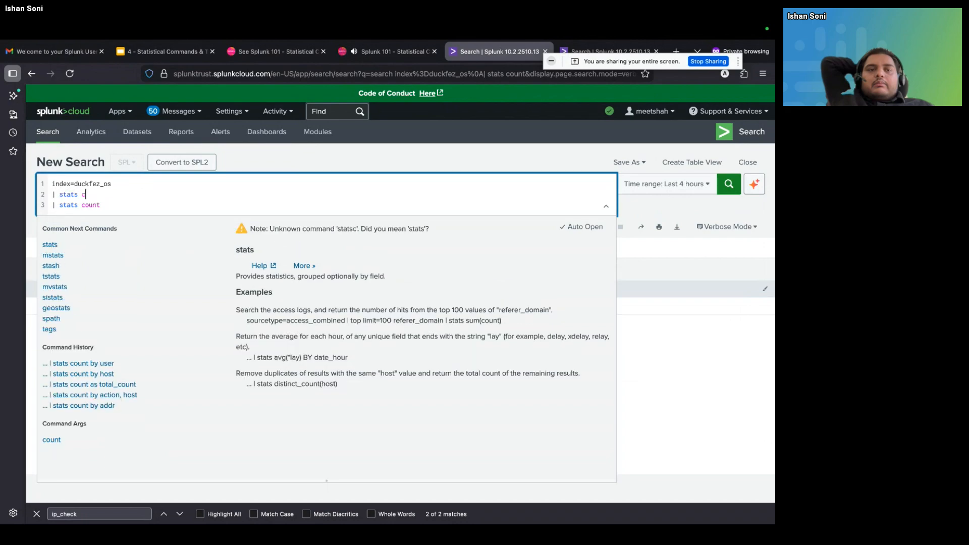
{"action": "type", "text": "ount by add"}
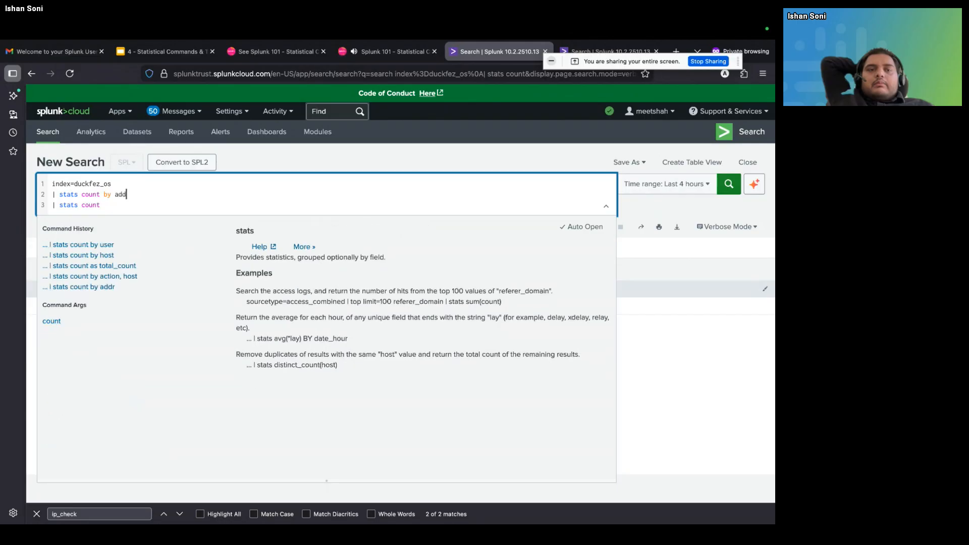
{"action": "type", "text": "t"}
{"action": "type", "text": ","}
{"action": "key", "text": "BackSpace"}
{"action": "type", "text": "host"}
{"action": "key", "text": "Return"}
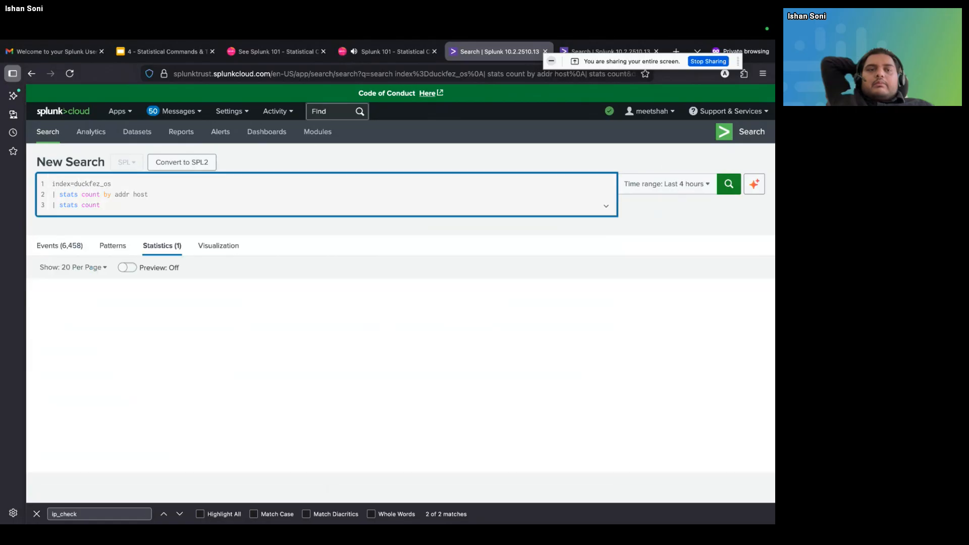
{"action": "left_click", "coordinate": [127, 268]}
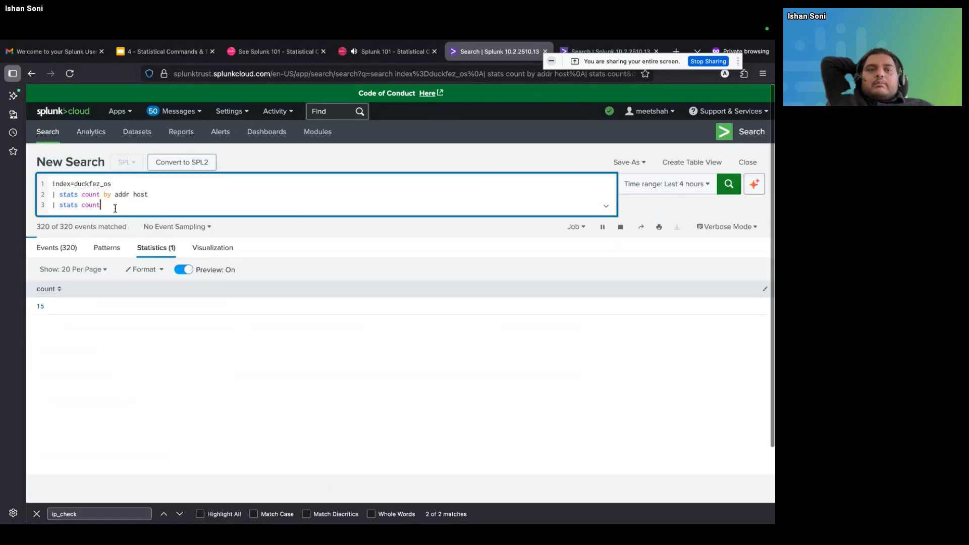
Delete the final | stats count line and rerun the search grouped by addr and host
{"action": "left_click_drag", "start_coordinate": [115, 208], "coordinate": [45, 206]}
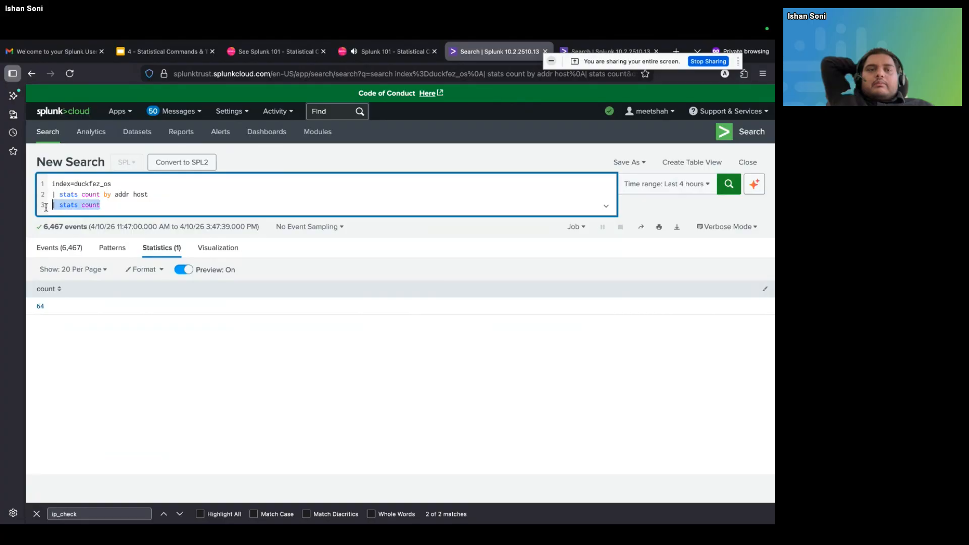
{"action": "key", "text": "BackSpace"}
{"action": "key", "text": "BackSpace"}
{"action": "key", "text": "Return"}
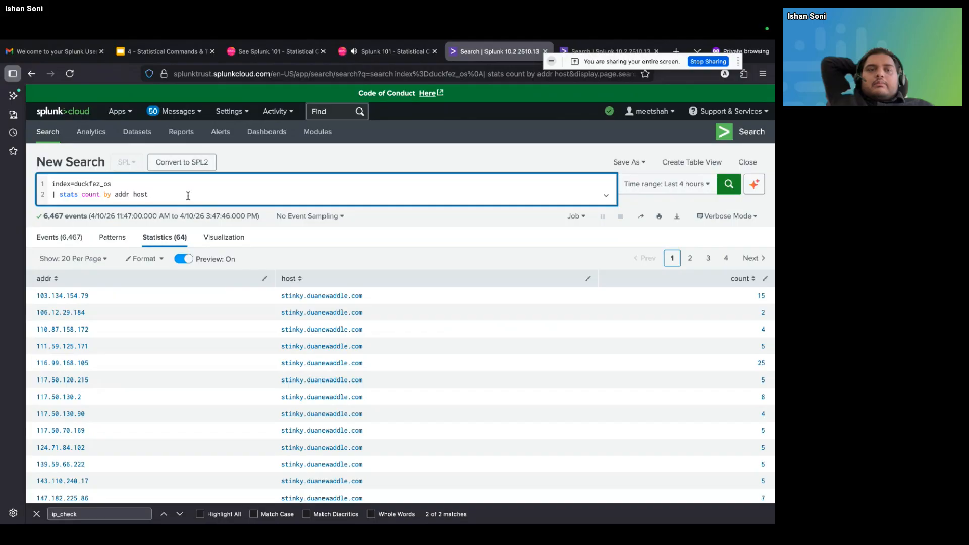
Append the line | stats count as Total_count below the grouped stats line and run the search
{"action": "key", "text": "shift+Return"}
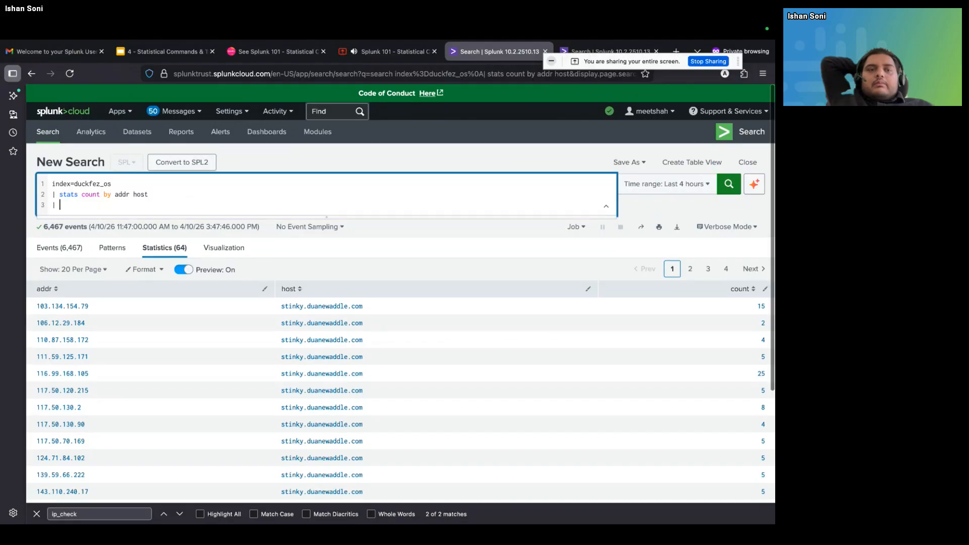
{"action": "type", "text": "| s"}
{"action": "type", "text": "tats"}
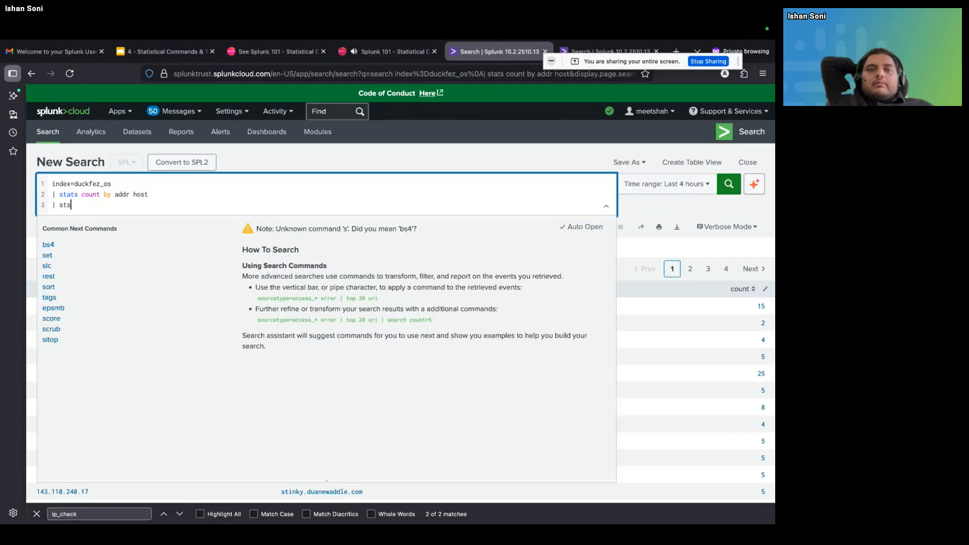
{"action": "type", "text": " count"}
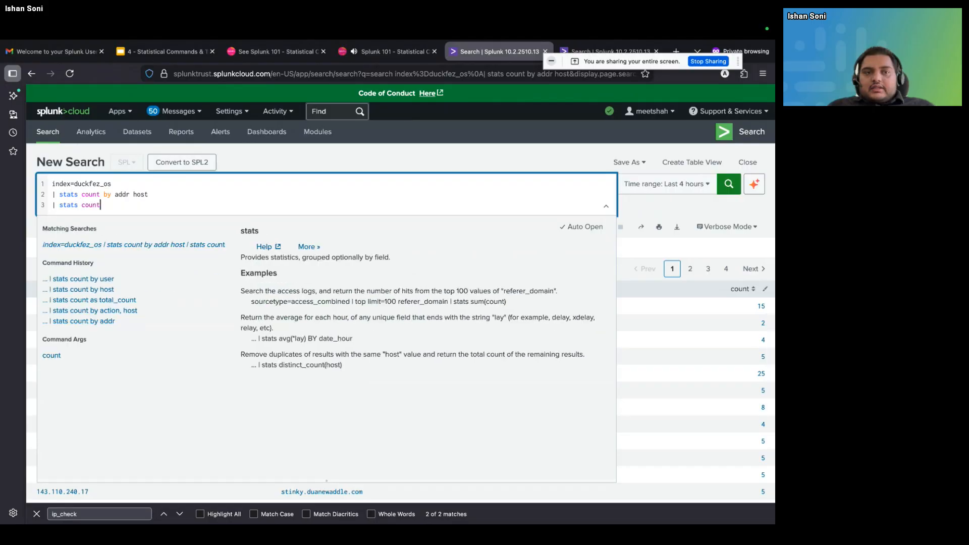
{"action": "type", "text": " as Tota"}
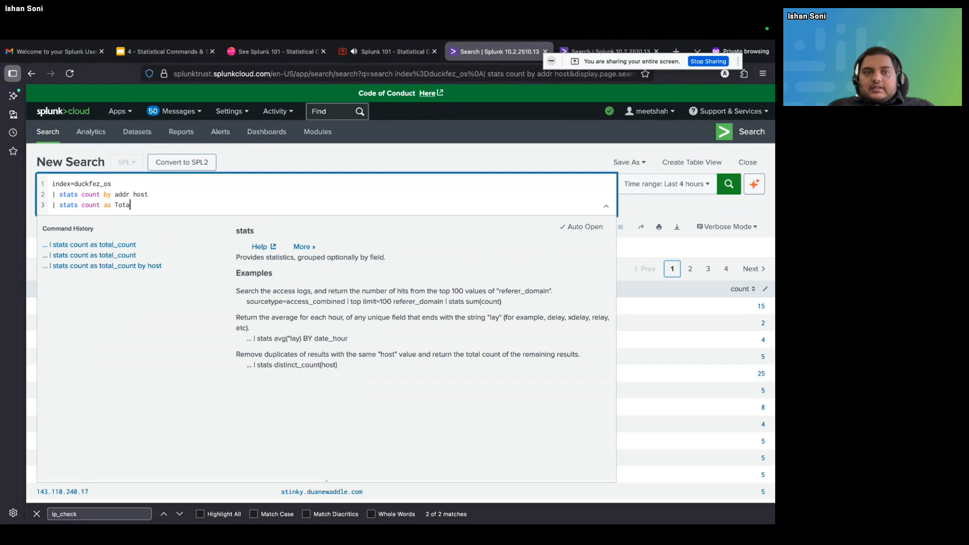
{"action": "type", "text": "l_count"}
{"action": "key", "text": "Return"}
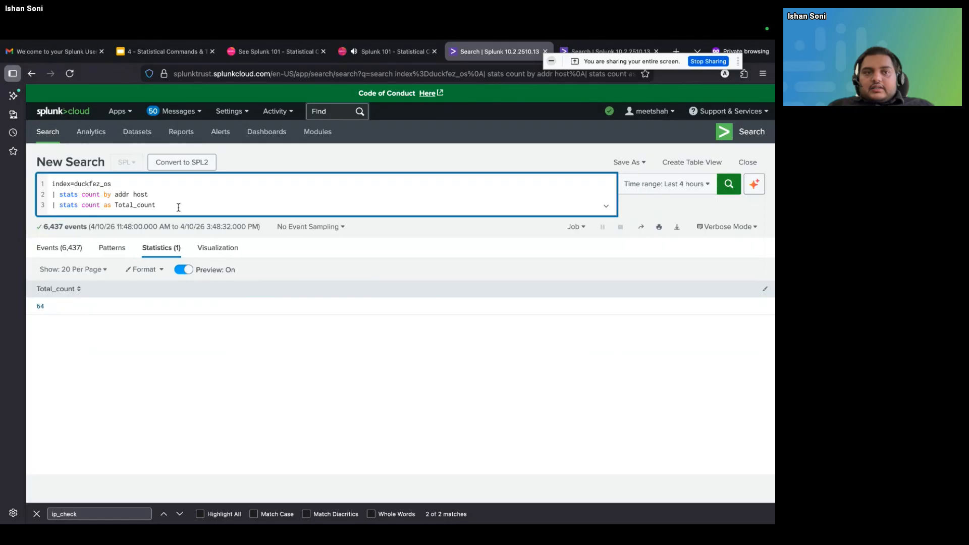
Append the filter line | where Total_count<60 to the query and run the search
{"action": "key", "text": "shift+Return"}
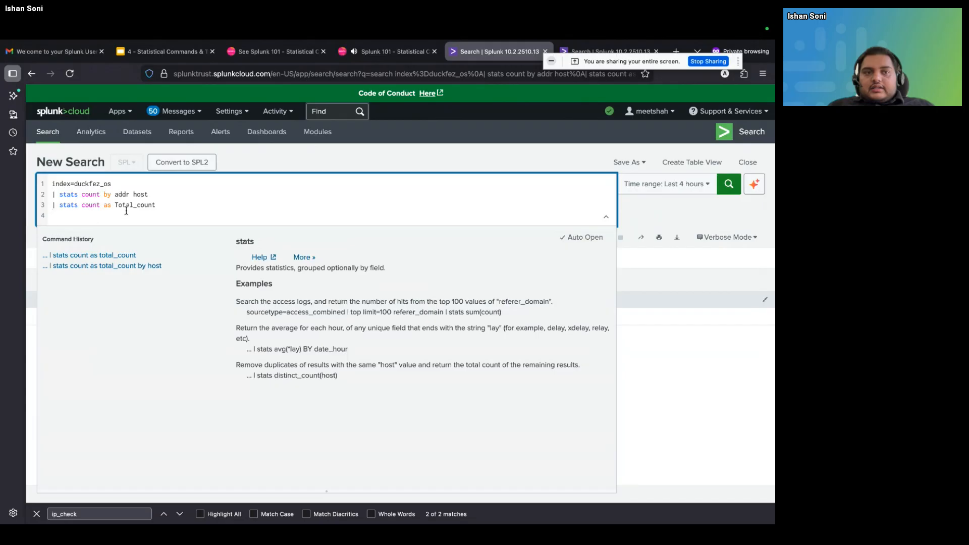
{"action": "type", "text": "|  st"}
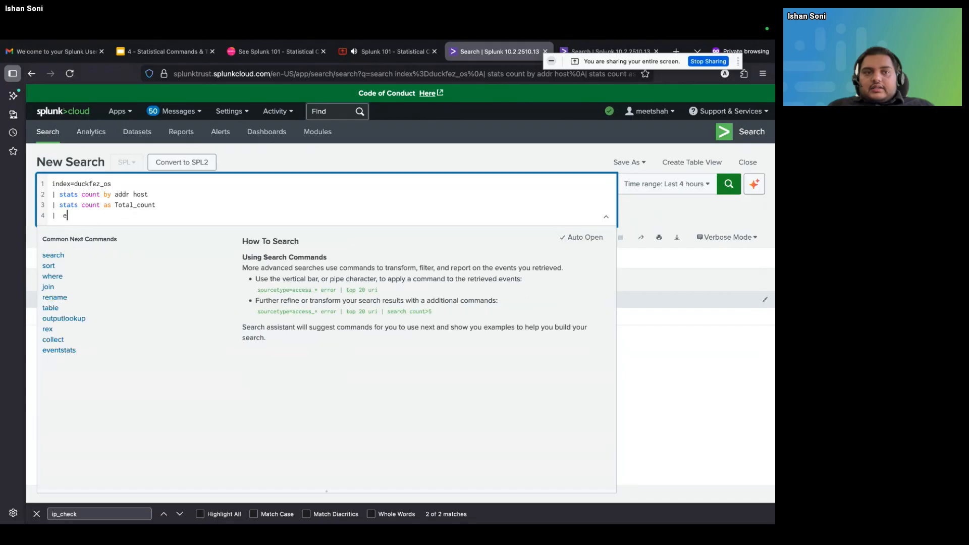
{"action": "key", "text": "BackSpace"}
{"action": "key", "text": "BackSpace"}
{"action": "key", "text": "BackSpace"}
{"action": "type", "text": "where 0"}
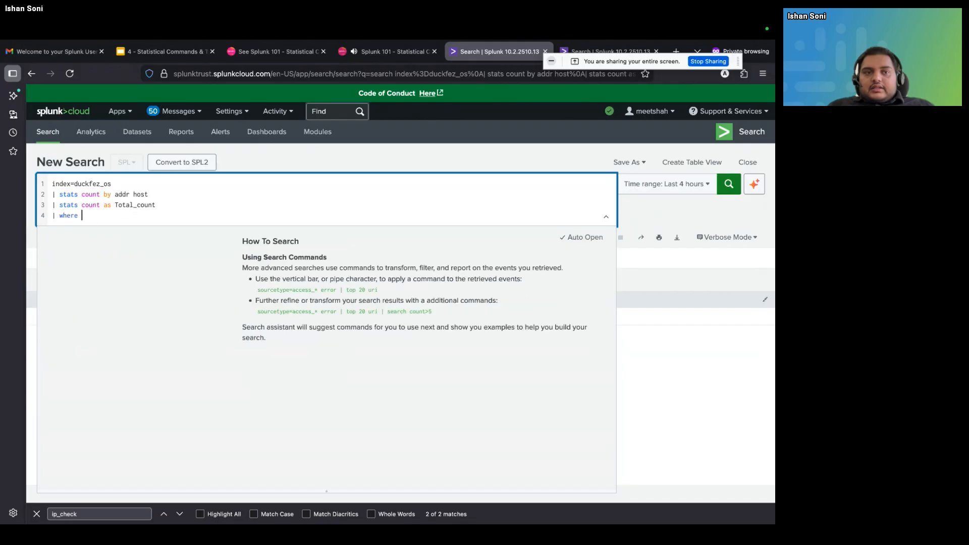
{"action": "key", "text": "BackSpace"}
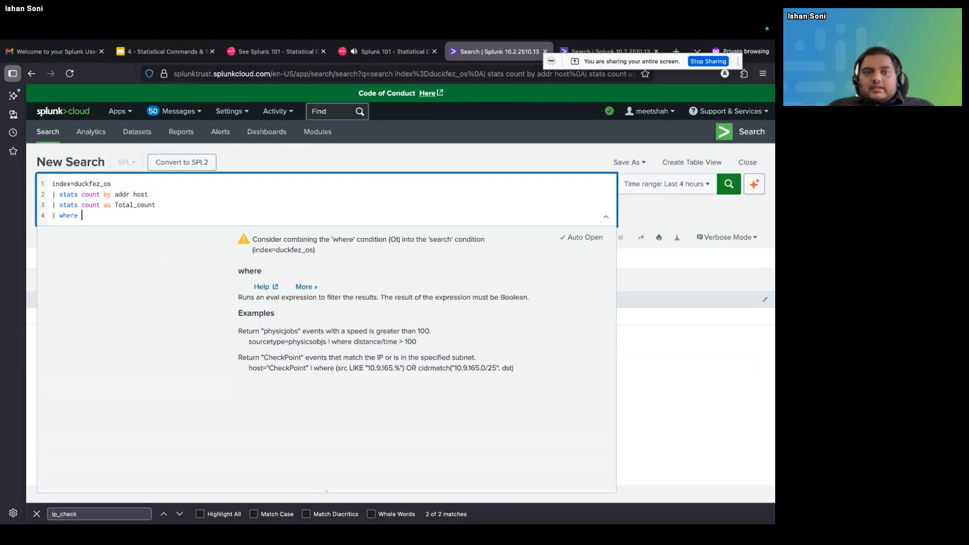
{"action": "type", "text": "Total_co"}
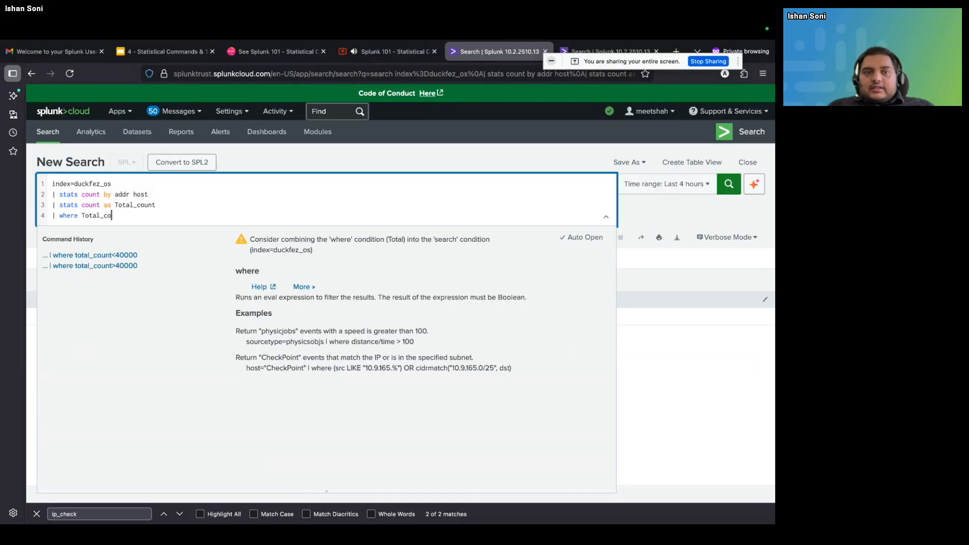
{"action": "type", "text": "unt <"}
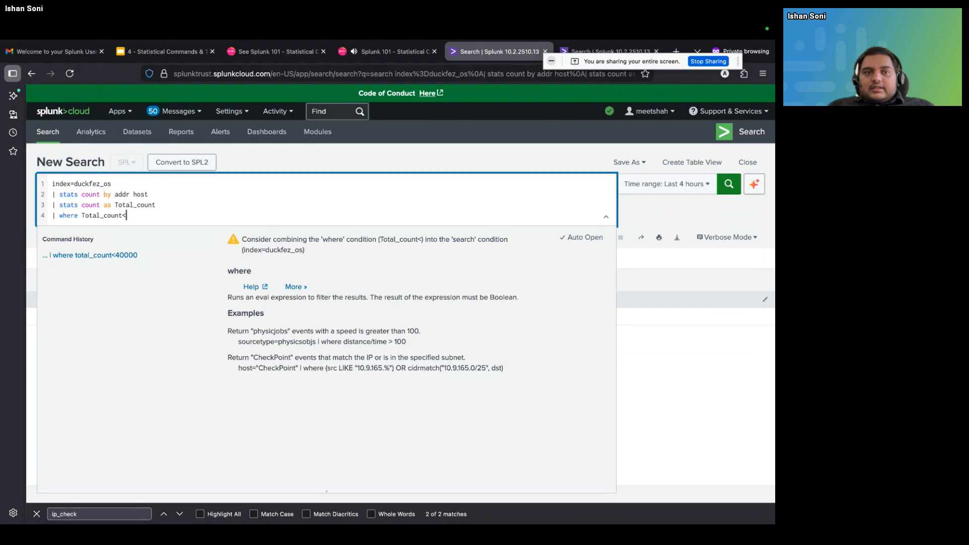
{"action": "type", "text": "60"}
{"action": "key", "text": "Return"}
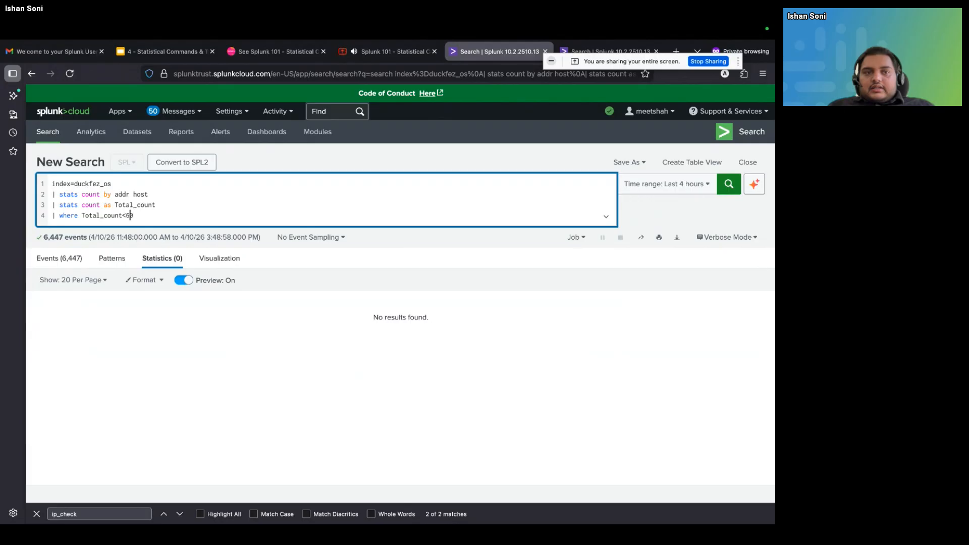
Change the where condition to Total_count>60 and run the search
{"action": "key", "text": "BackSpace"}
{"action": "type", "text": ">"}
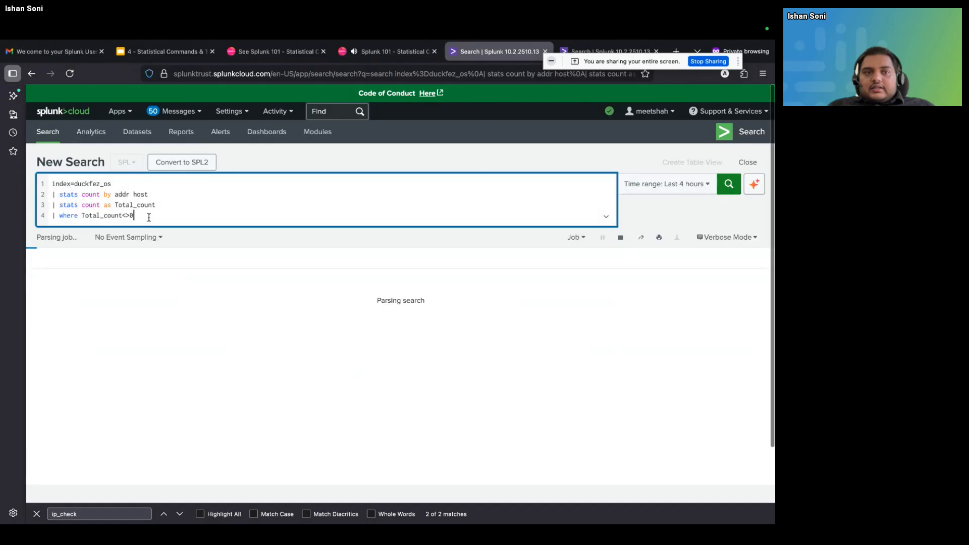
{"action": "key", "text": "Delete"}
{"action": "type", "text": "60"}
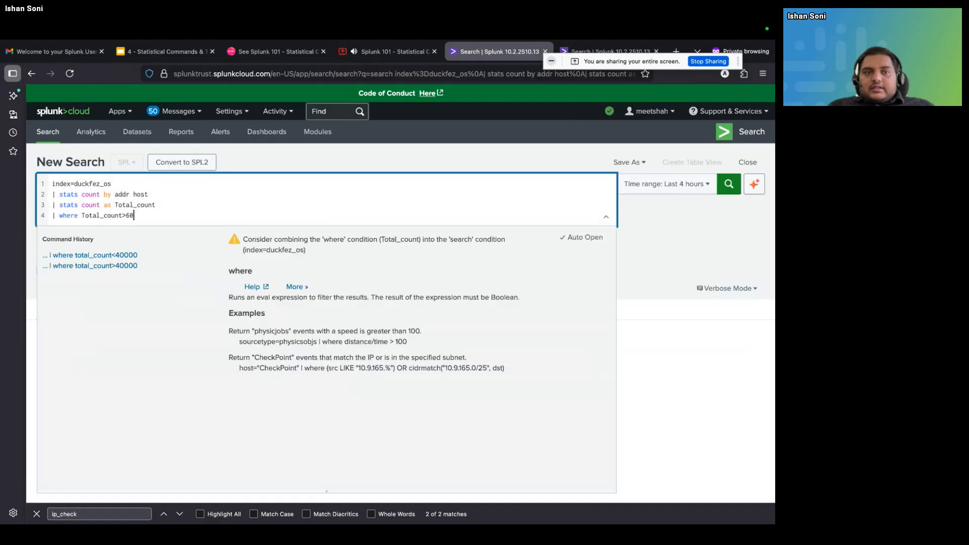
{"action": "key", "text": "Return"}
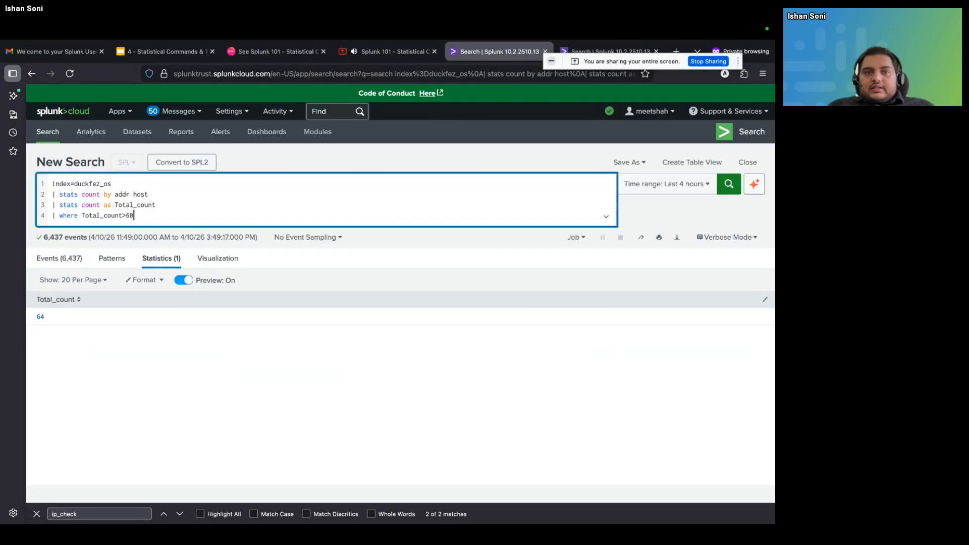
Replace the condition in the where line with Date=*
{"action": "key", "text": "BackSpace"}
{"action": "key", "text": "BackSpace"}
{"action": "key", "text": "BackSpace"}
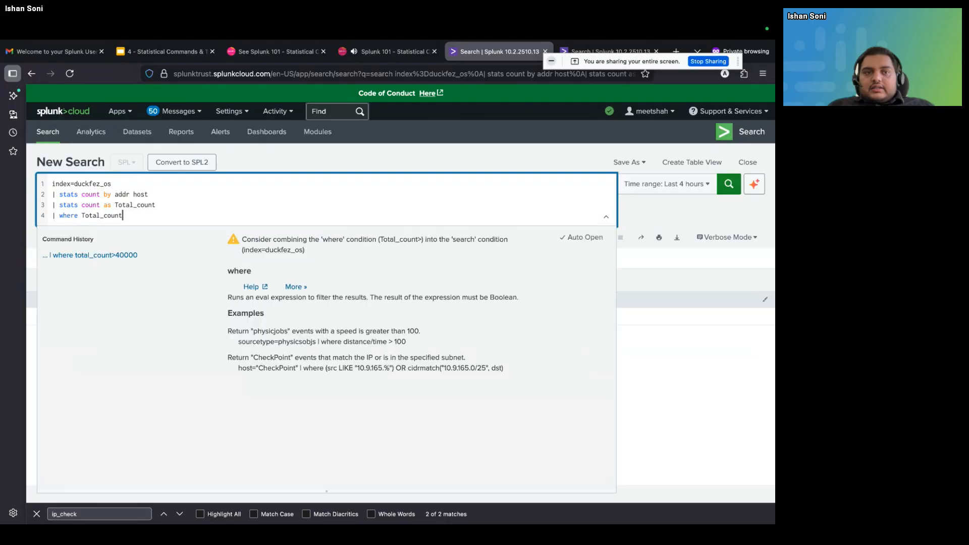
{"action": "key", "text": "BackSpace"}
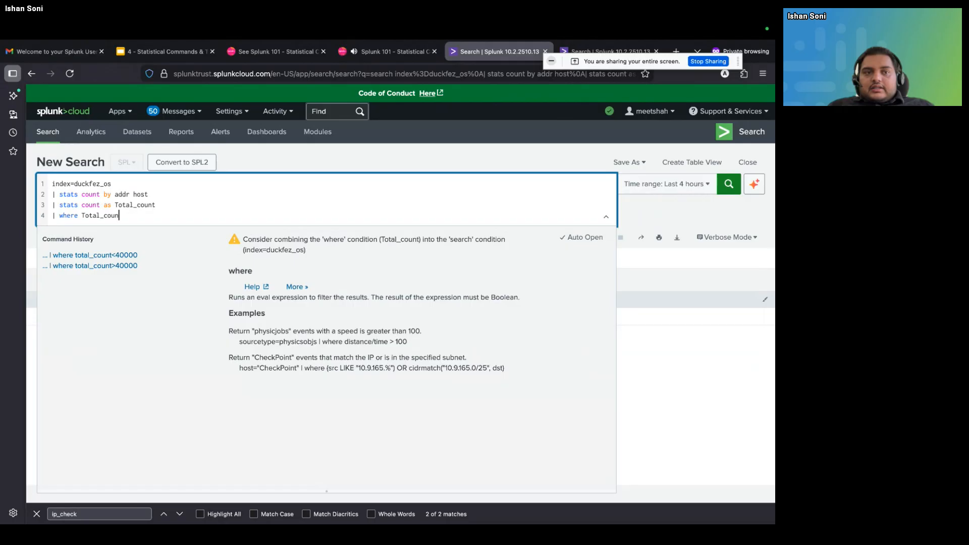
{"action": "key", "text": "BackSpace"}
{"action": "key", "text": "BackSpace"}
{"action": "key", "text": "BackSpace"}
{"action": "key", "text": "BackSpace"}
{"action": "key", "text": "BackSpace"}
{"action": "key", "text": "BackSpace"}
{"action": "key", "text": "BackSpace"}
{"action": "key", "text": "BackSpace"}
{"action": "key", "text": "BackSpace"}
{"action": "type", "text": "D"}
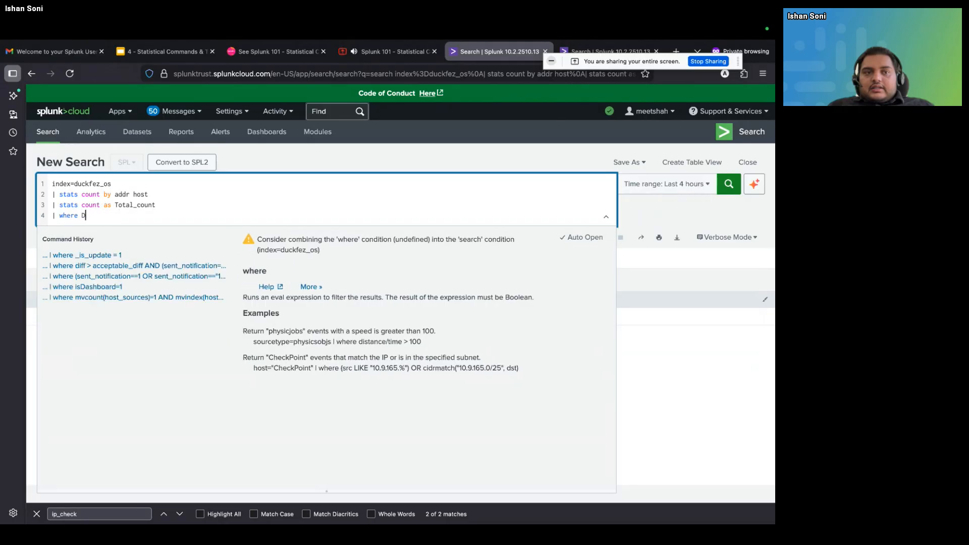
{"action": "type", "text": "Ate"}
{"action": "key", "text": "BackSpace"}
{"action": "key", "text": "BackSpace"}
{"action": "key", "text": "BackSpace"}
{"action": "type", "text": "ate"}
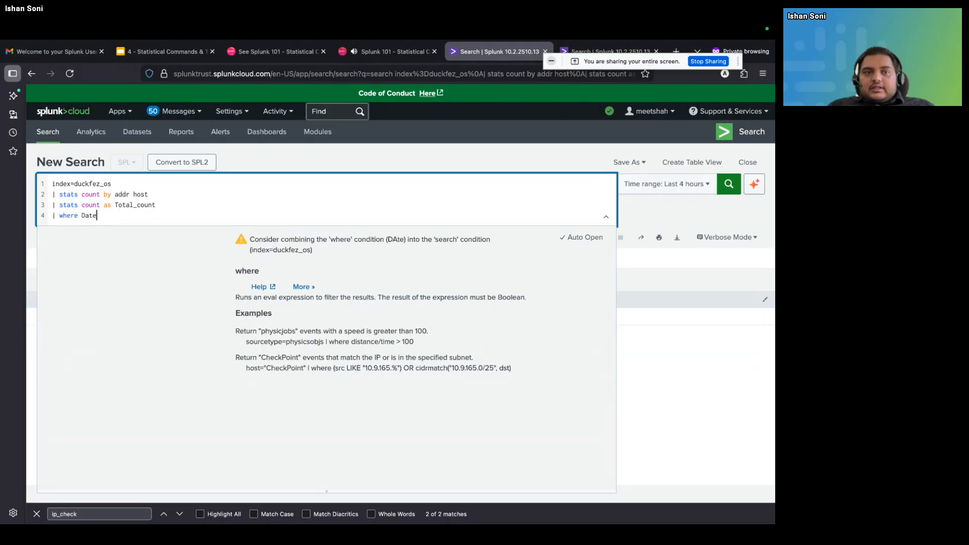
{"action": "type", "text": "=*"}
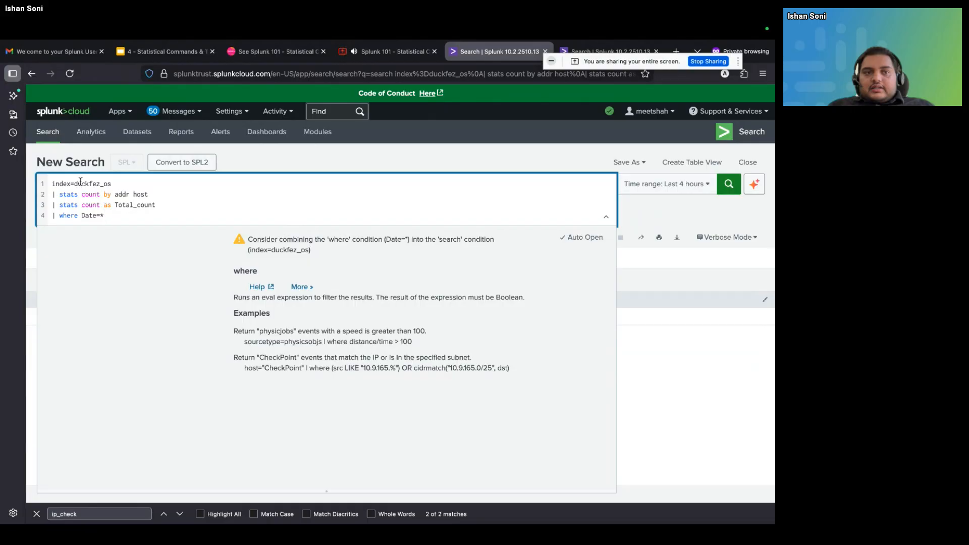
Insert the line | search addr=192.* directly below index=duckfez_os, above the first stats line
{"action": "left_click", "coordinate": [112, 185]}
{"action": "key", "text": "Return"}
{"action": "type", "text": "| "}
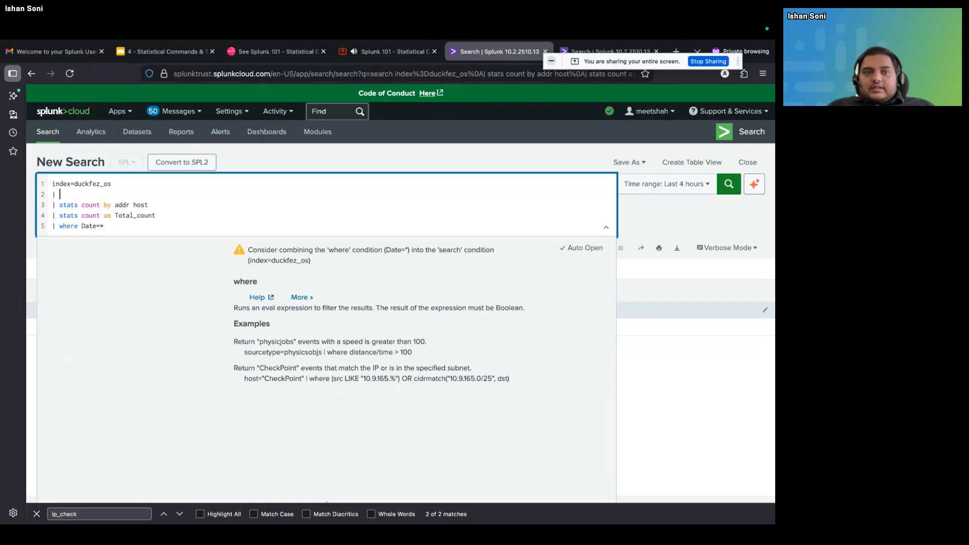
{"action": "type", "text": "search addr"}
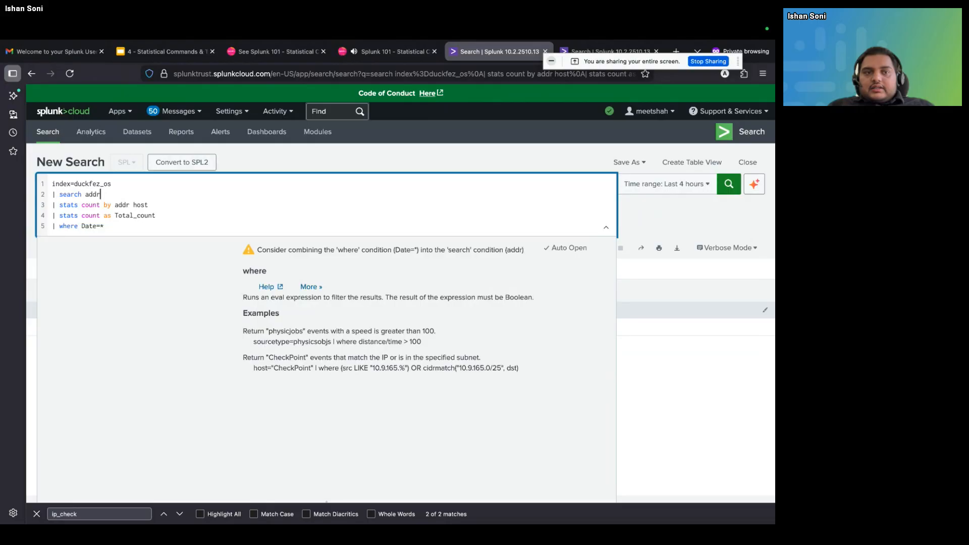
{"action": "type", "text": "=192.186"}
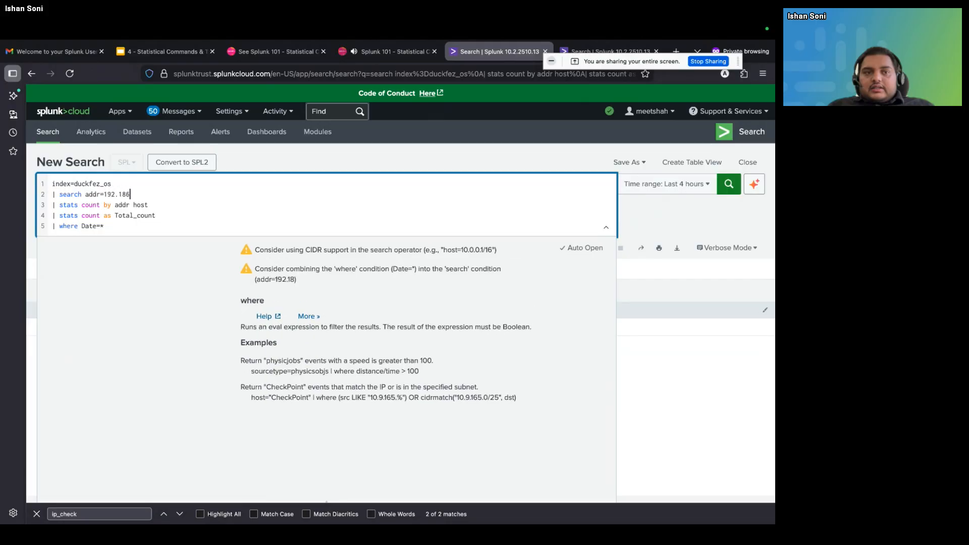
{"action": "key", "text": "BackSpace"}
{"action": "key", "text": "BackSpace"}
{"action": "key", "text": "BackSpace"}
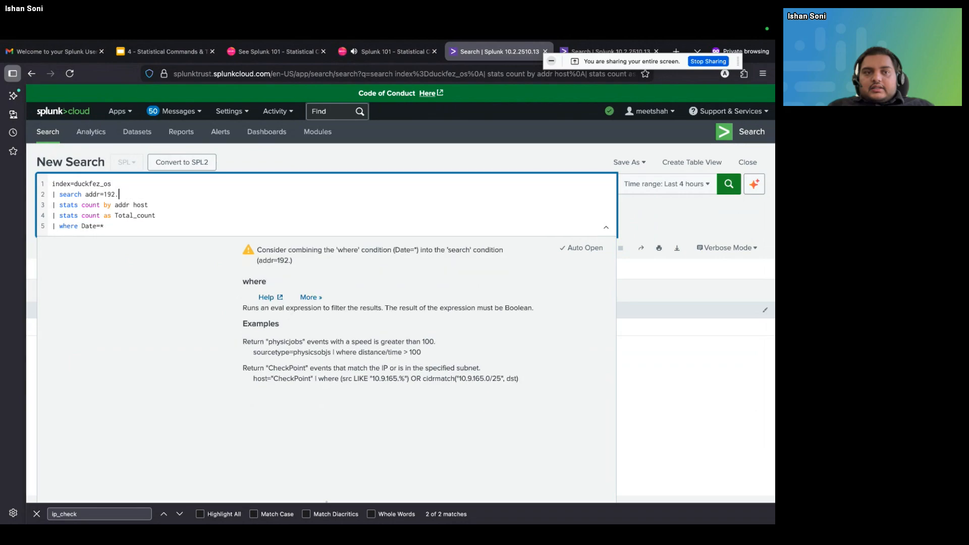
{"action": "type", "text": "*"}
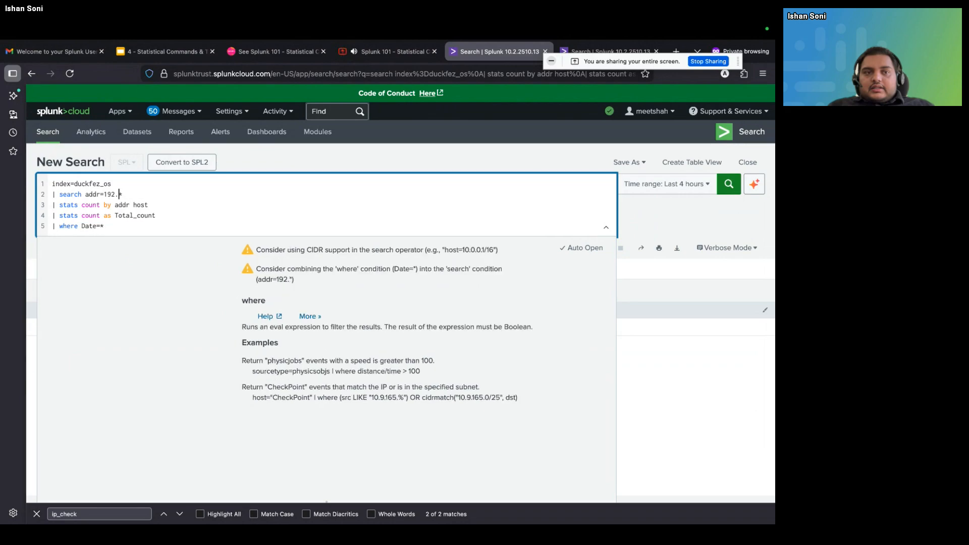
Enclose the address value 192.* in the search line in double quotation marks
{"action": "key", "text": "Left"}
{"action": "key", "text": "Left"}
{"action": "key", "text": "Left"}
{"action": "key", "text": "Left"}
{"action": "type", "text": "\""}
{"action": "key", "text": "Right"}
{"action": "key", "text": "Right"}
{"action": "key", "text": "Right"}
{"action": "key", "text": "Right"}
{"action": "key", "text": "Right"}
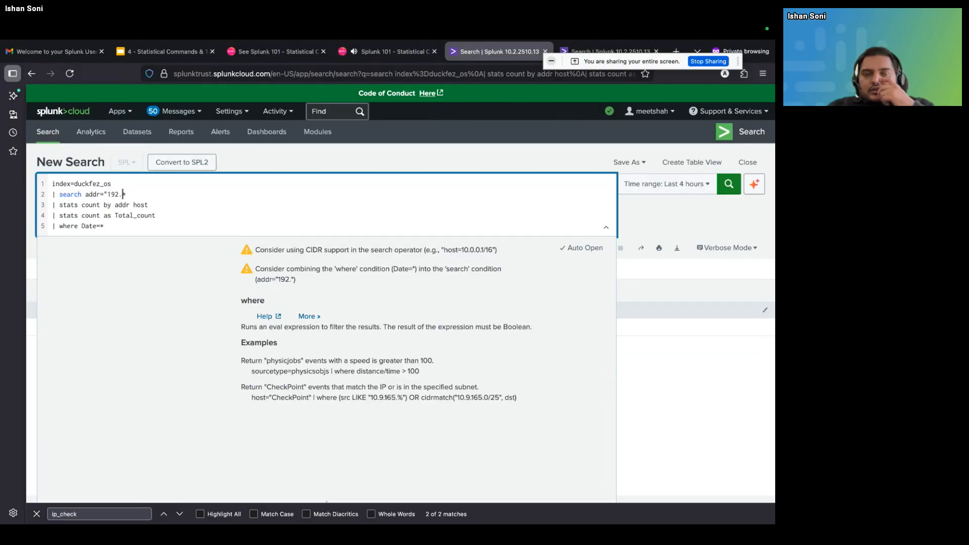
{"action": "type", "text": "\""}
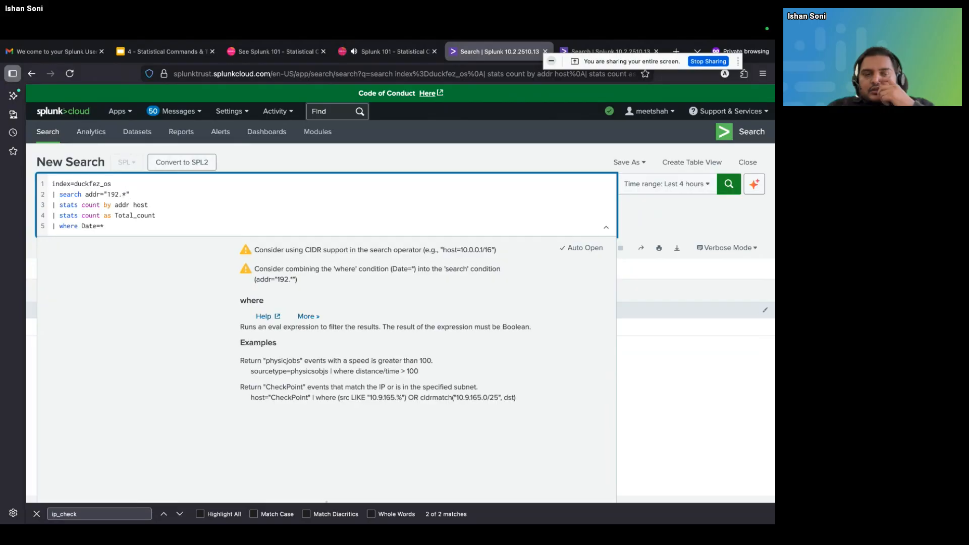
Delete the whole search addr line below index=duckfez_os
{"action": "key", "text": "BackSpace"}
{"action": "key", "text": "BackSpace"}
{"action": "key", "text": "BackSpace"}
{"action": "key", "text": "BackSpace"}
{"action": "key", "text": "BackSpace"}
{"action": "key", "text": "BackSpace"}
{"action": "key", "text": "BackSpace"}
{"action": "key", "text": "BackSpace"}
{"action": "key", "text": "BackSpace"}
{"action": "key", "text": "BackSpace"}
{"action": "key", "text": "BackSpace"}
{"action": "key", "text": "BackSpace"}
{"action": "key", "text": "BackSpace"}
{"action": "key", "text": "BackSpace"}
{"action": "key", "text": "BackSpace"}
{"action": "key", "text": "BackSpace"}
{"action": "key", "text": "BackSpace"}
{"action": "key", "text": "BackSpace"}
{"action": "key", "text": "BackSpace"}
{"action": "key", "text": "BackSpace"}
{"action": "key", "text": "BackSpace"}
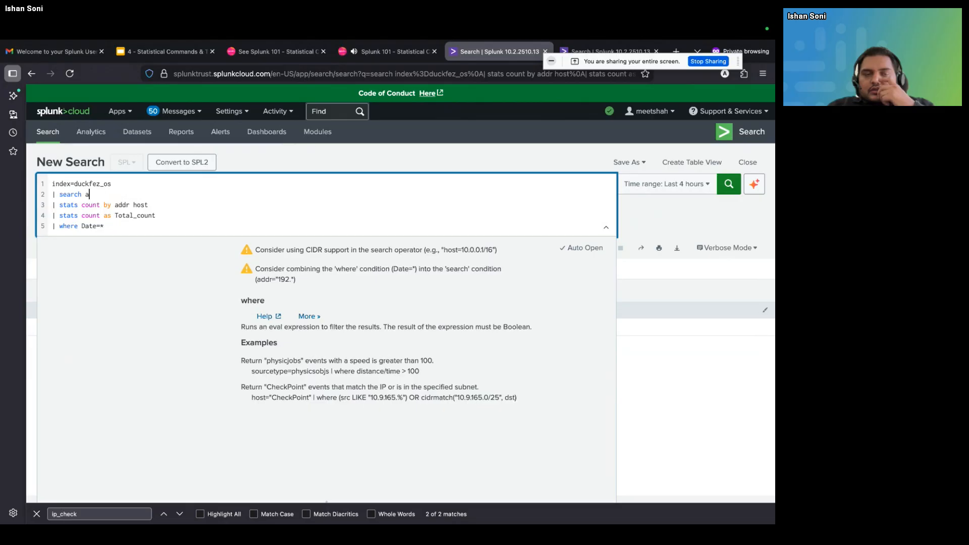
{"action": "key", "text": "BackSpace"}
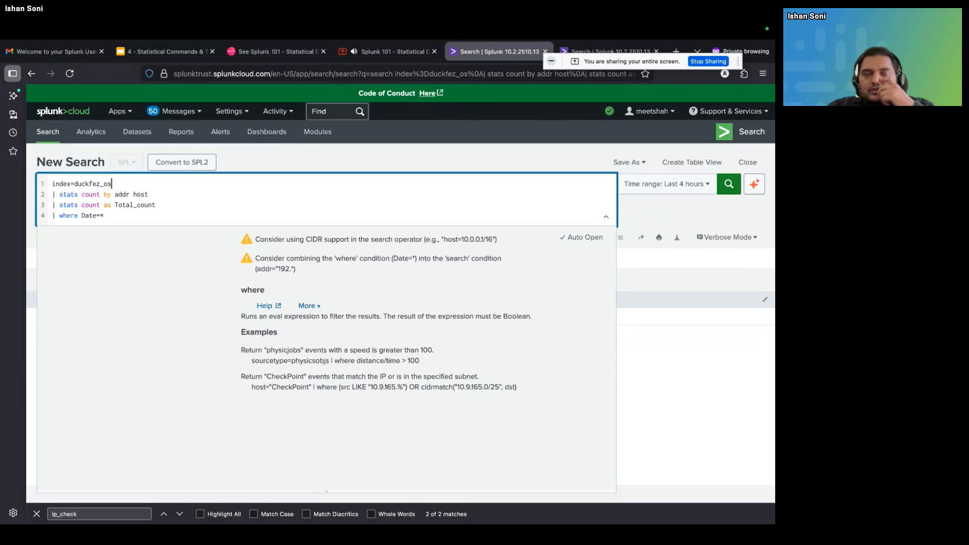
Review the "eval, where & transaction" slide in the statistical commands presentation, and return to the duckfez_os search
{"action": "left_click", "coordinate": [162, 218]}
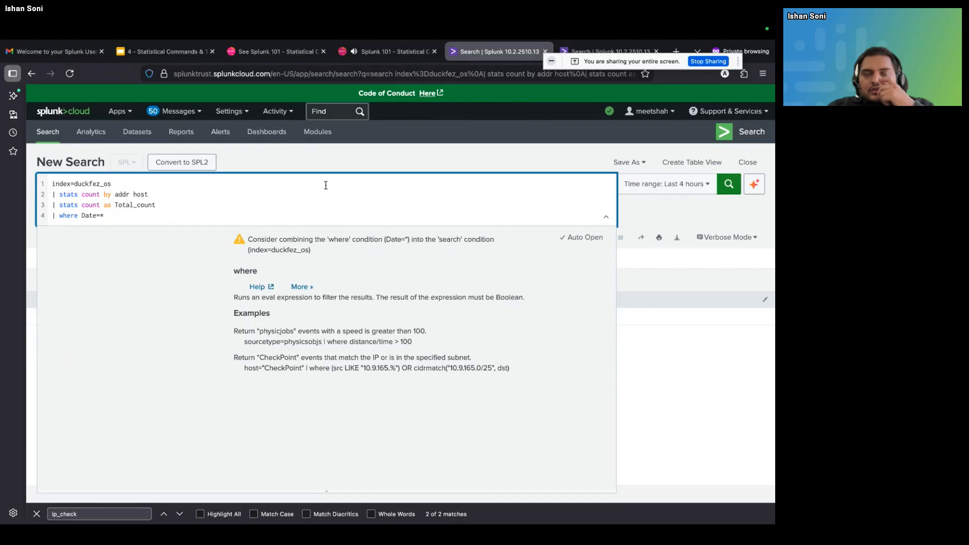
{"action": "left_click", "coordinate": [172, 52]}
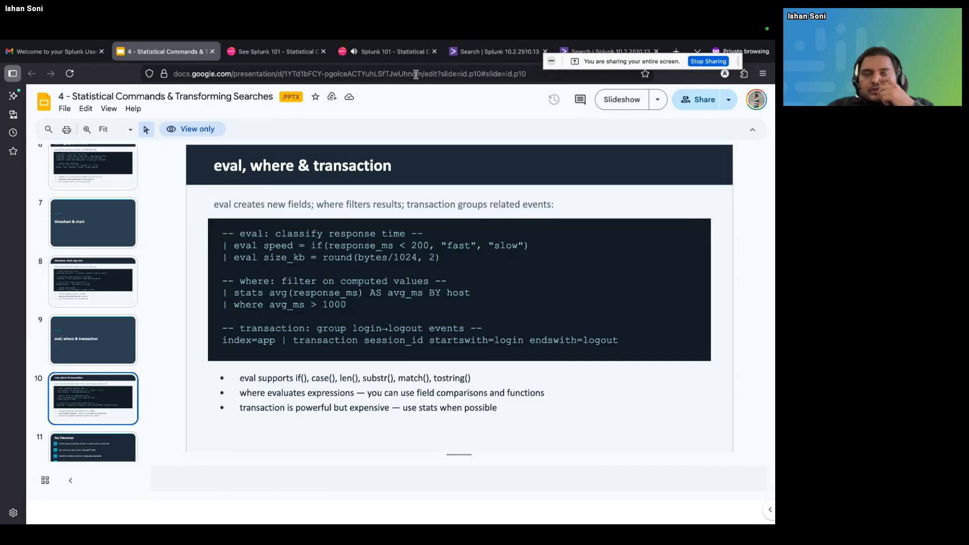
{"action": "left_click", "coordinate": [492, 51]}
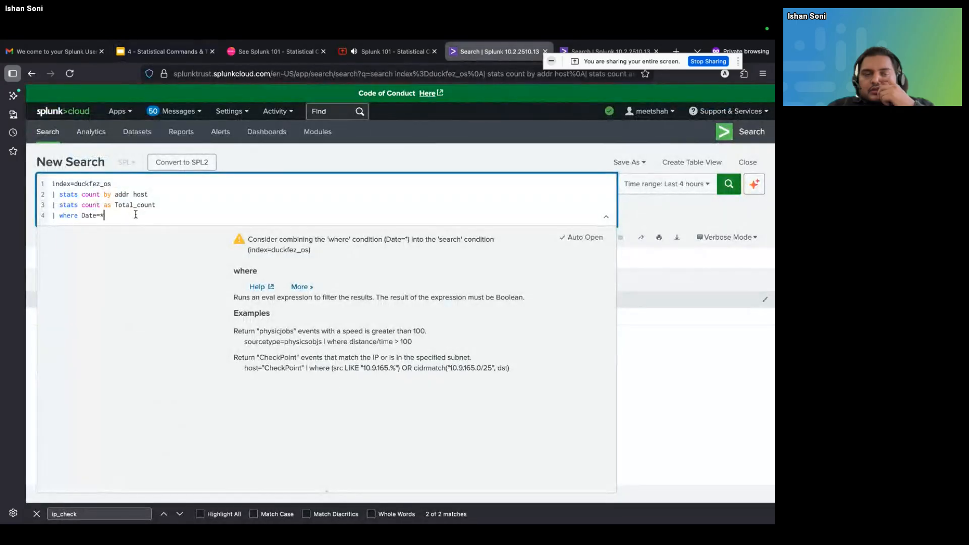
Delete the two stats lines and the where line, leaving only index=duckfez_os in the query
{"action": "left_click_drag", "start_coordinate": [143, 213], "coordinate": [38, 193]}
{"action": "key", "text": "BackSpace"}
{"action": "key", "text": "BackSpace"}
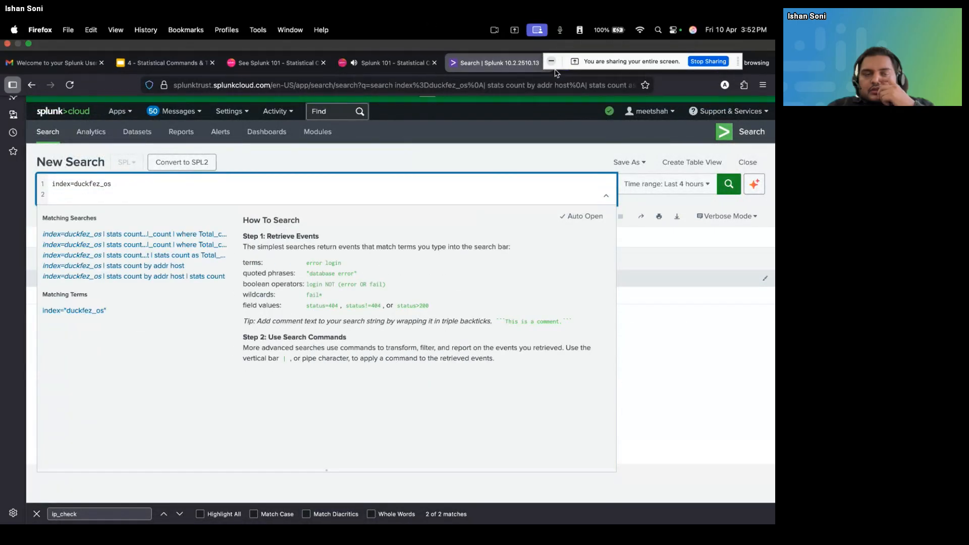
Switch to the other open Splunk search and run index=web_logs over all time
{"action": "left_click", "coordinate": [591, 52]}
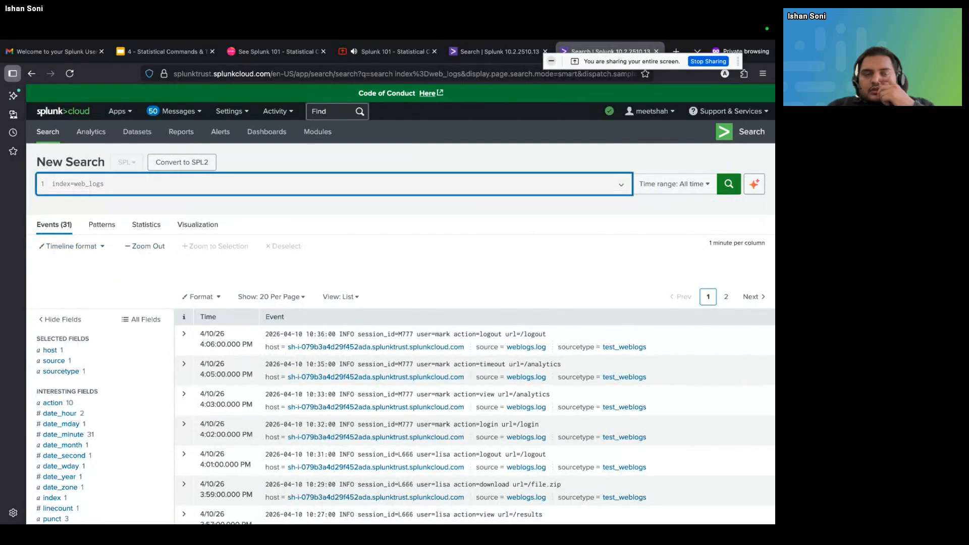
{"action": "key", "text": "Return"}
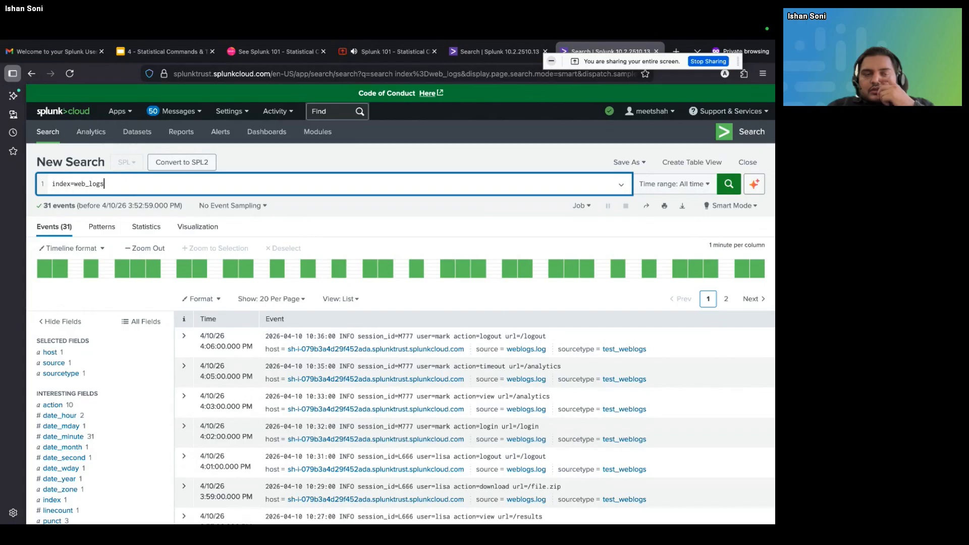
Append the line | transaction session_id startswith=login endswith=logout to the web_logs query and run the search
{"action": "key", "text": "shift+Return"}
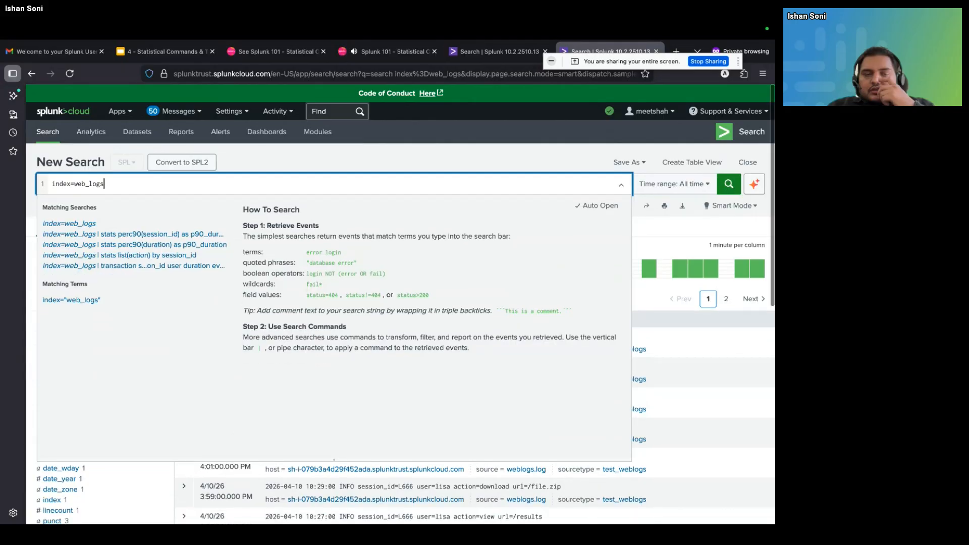
{"action": "type", "text": "| trans"}
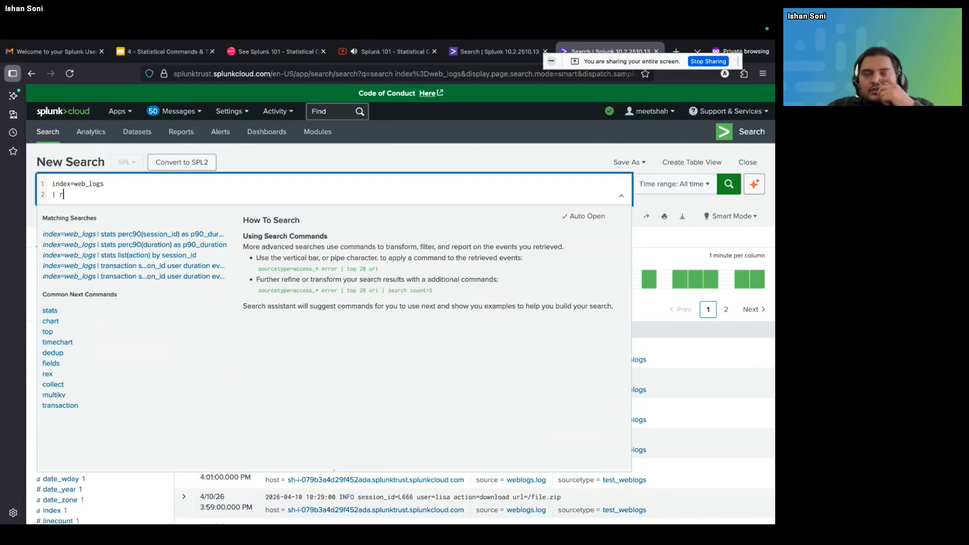
{"action": "type", "text": "action "}
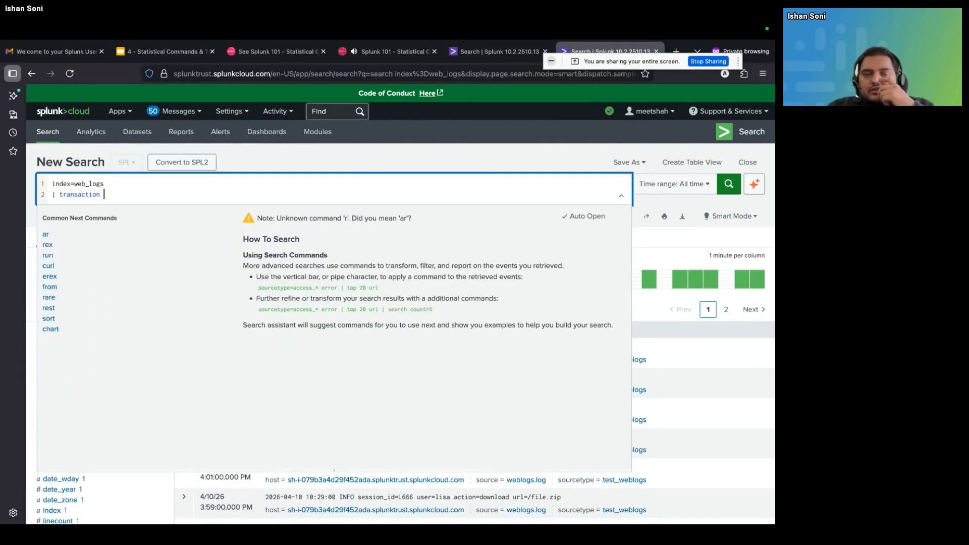
{"action": "type", "text": "sess"}
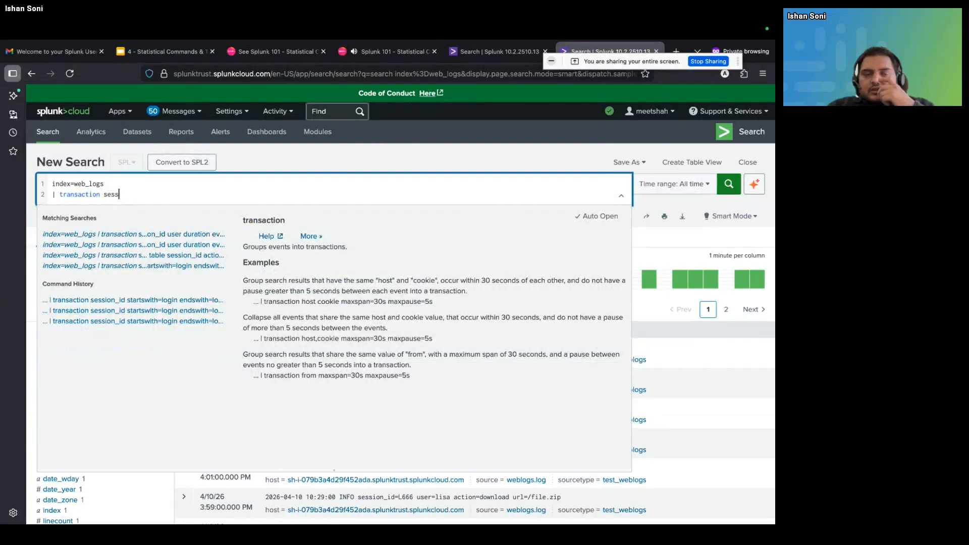
{"action": "type", "text": "ion_id startsw"}
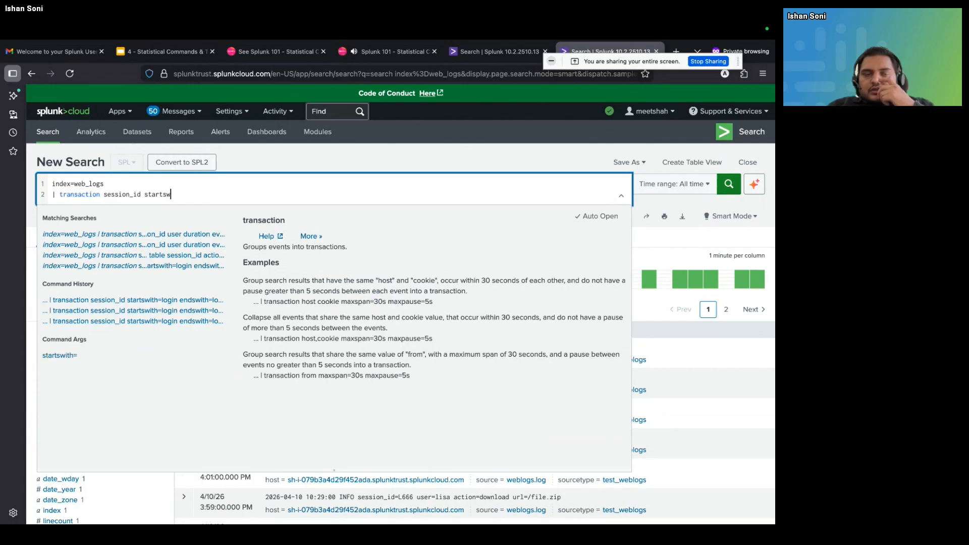
{"action": "type", "text": "ith="}
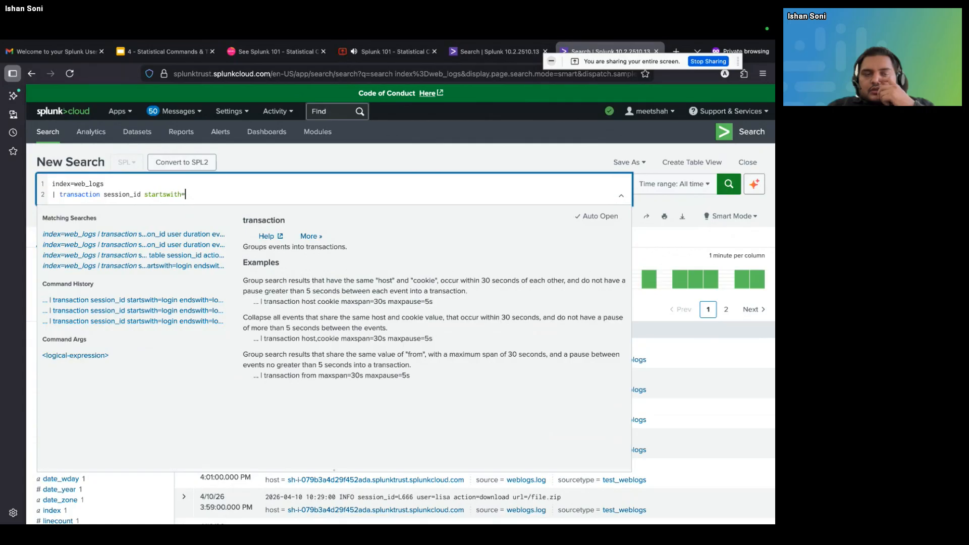
{"action": "type", "text": "login"}
{"action": "type", "text": "ends"}
{"action": "type", "text": "with"}
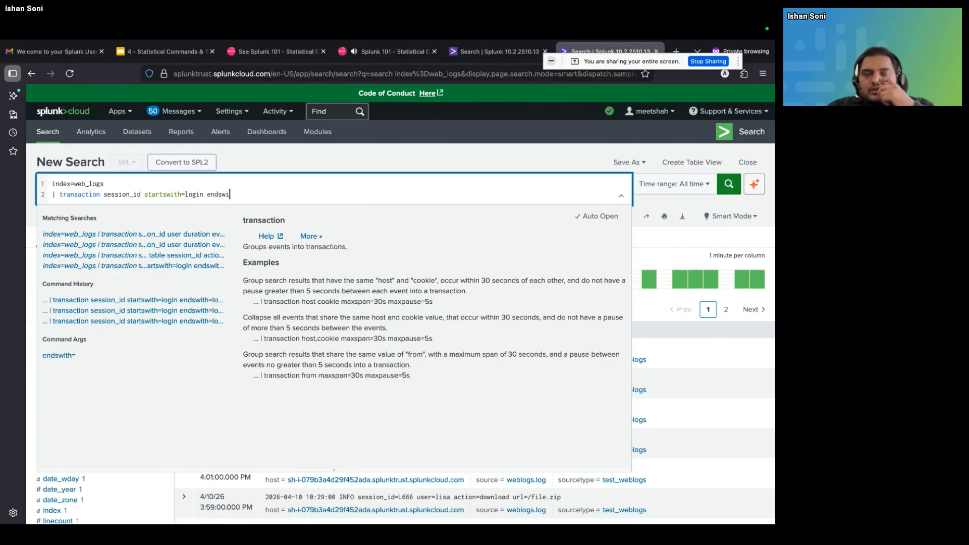
{"action": "type", "text": "="}
{"action": "type", "text": "log"}
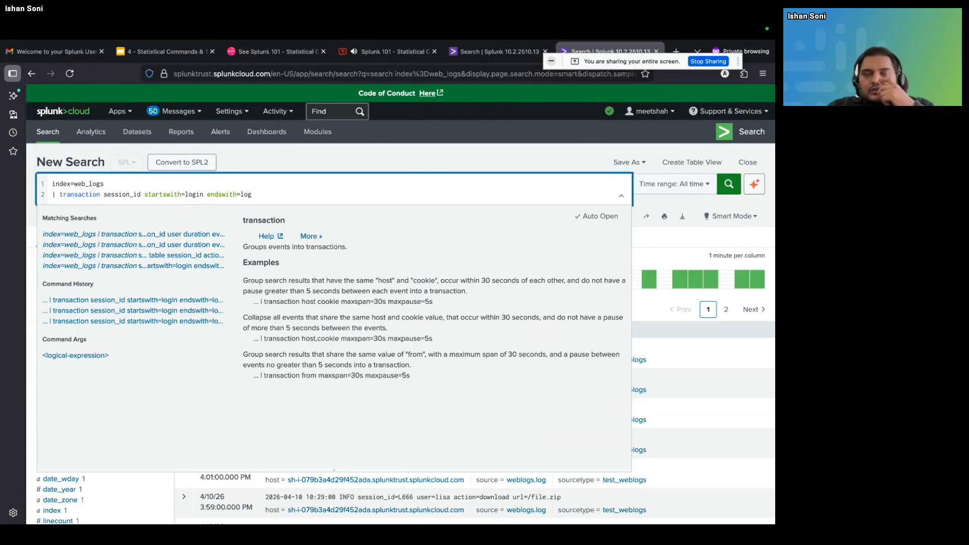
{"action": "type", "text": "out"}
{"action": "key", "text": "Return"}
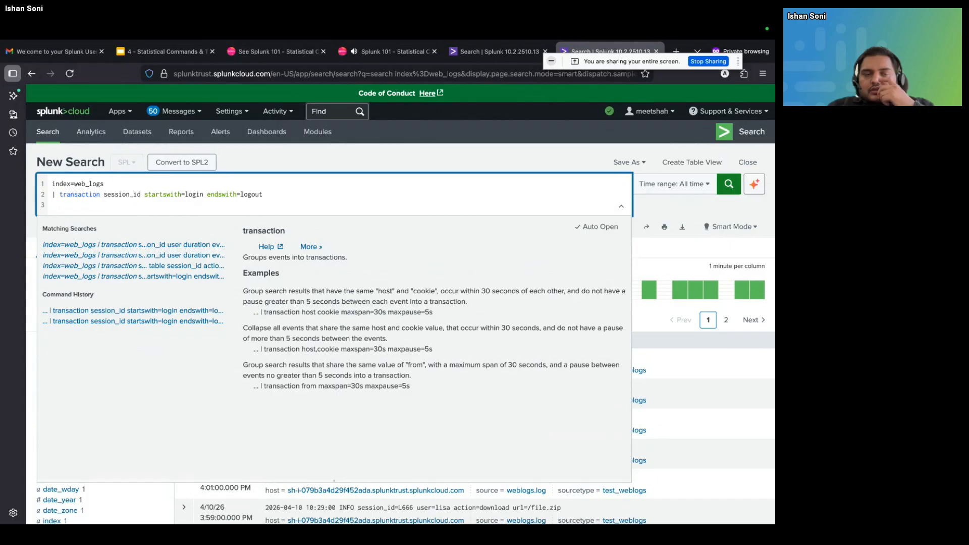
{"action": "key", "text": "Return"}
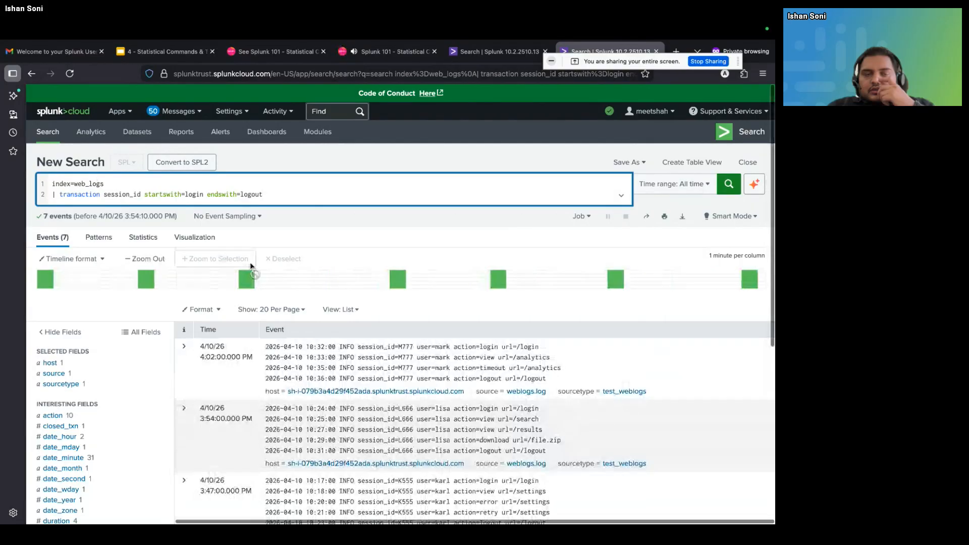
Append the line | table session_id user duration eventcount below the transaction line and run the search
{"action": "scroll", "coordinate": [370, 340], "scroll_direction": "down", "scroll_amount": 1}
{"action": "scroll", "coordinate": [370, 340], "scroll_direction": "down", "scroll_amount": 1}
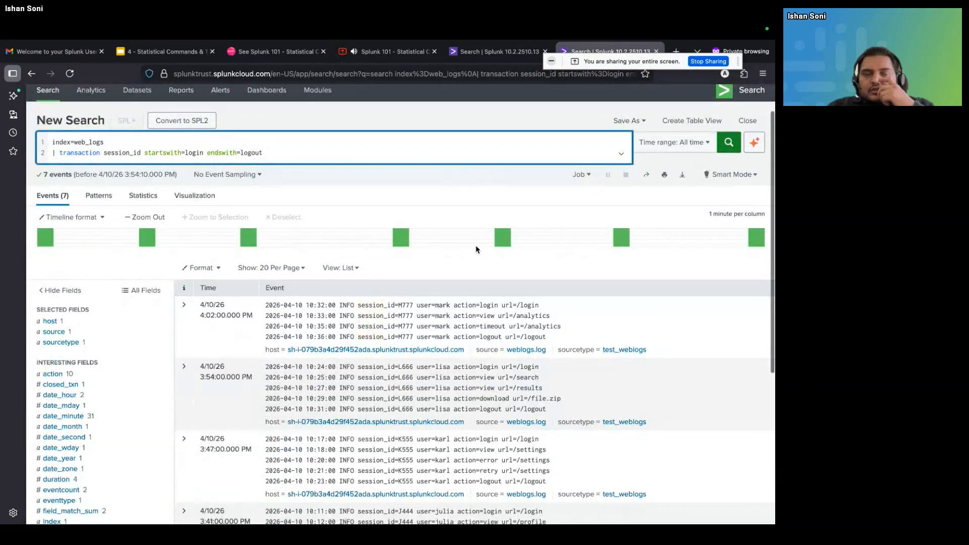
{"action": "scroll", "coordinate": [427, 281], "scroll_direction": "down", "scroll_amount": 1}
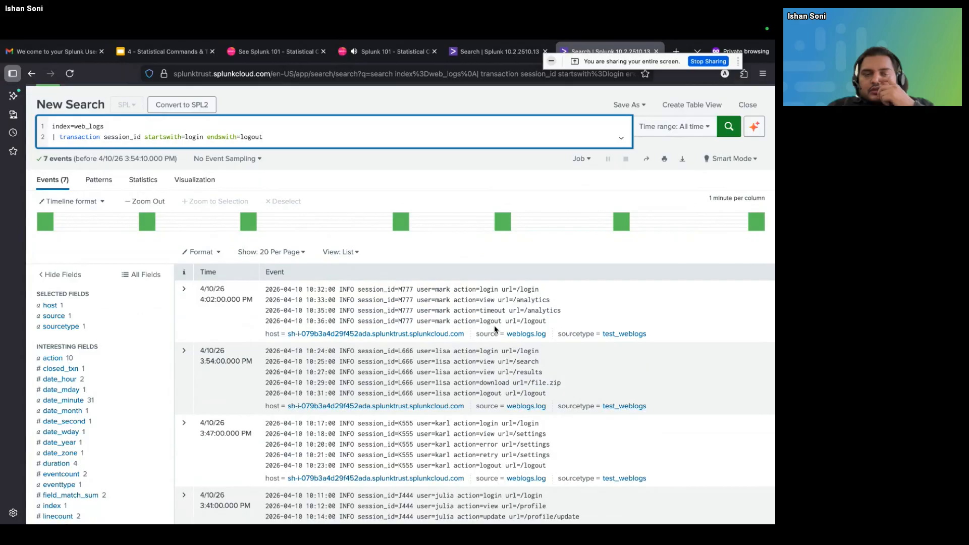
{"action": "scroll", "coordinate": [495, 329], "scroll_direction": "up", "scroll_amount": 1}
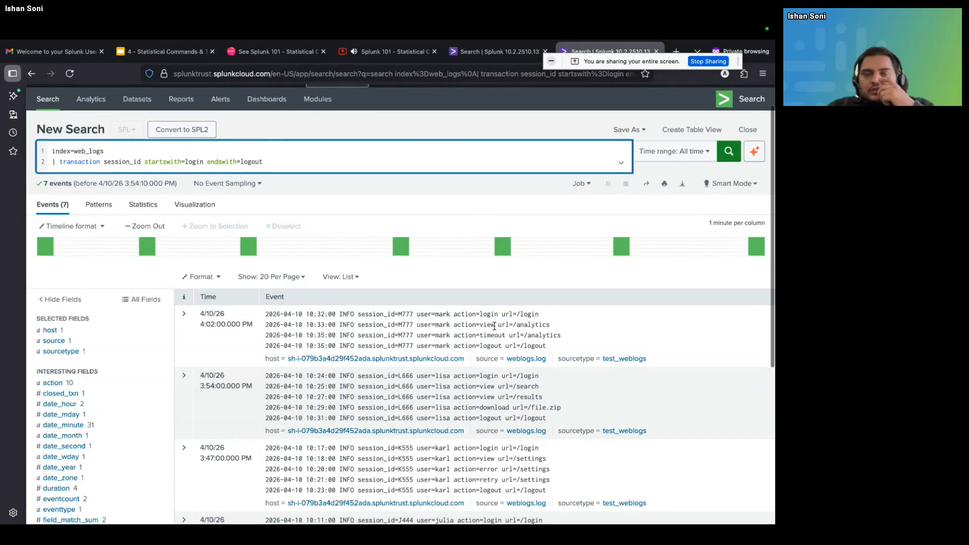
{"action": "scroll", "coordinate": [494, 326], "scroll_direction": "up", "scroll_amount": 1}
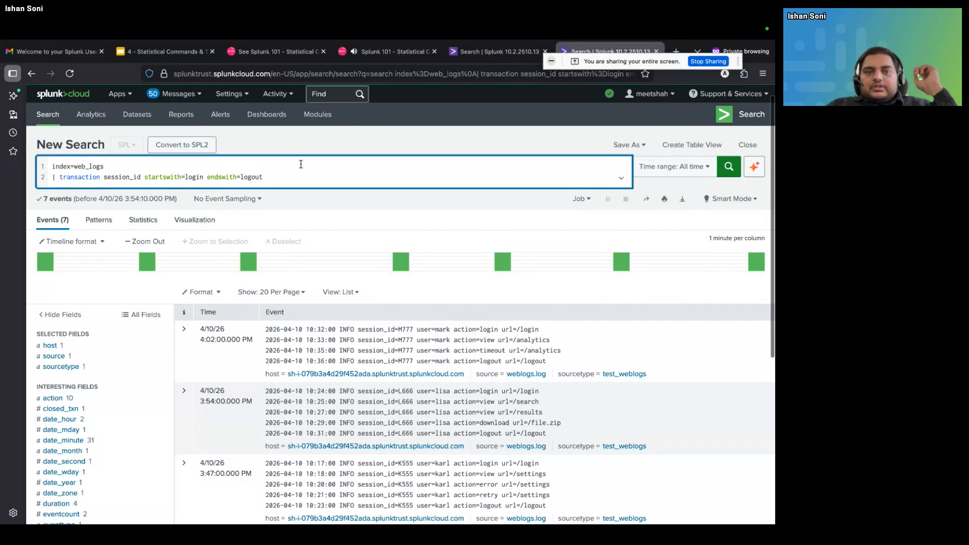
{"action": "key", "text": "shift+Return"}
{"action": "type", "text": "| "}
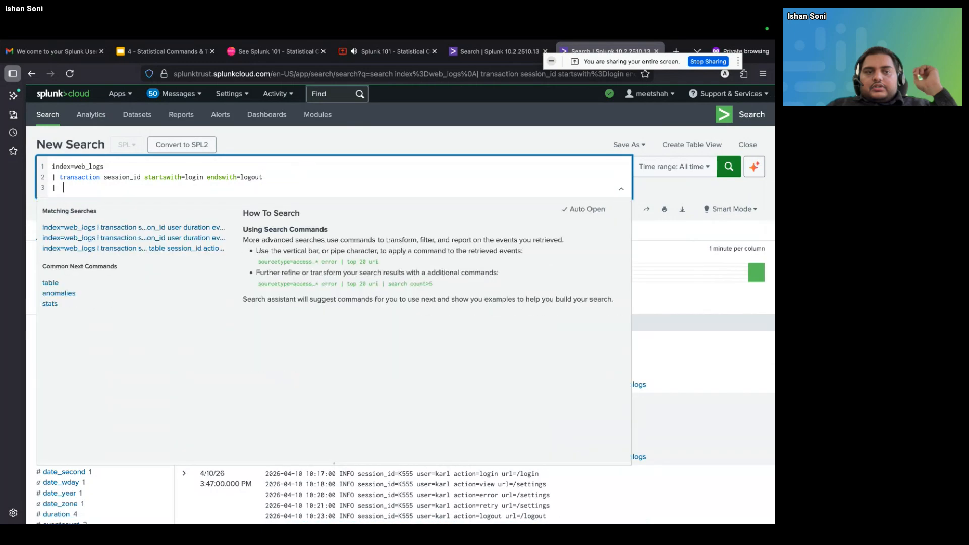
{"action": "type", "text": "table session"}
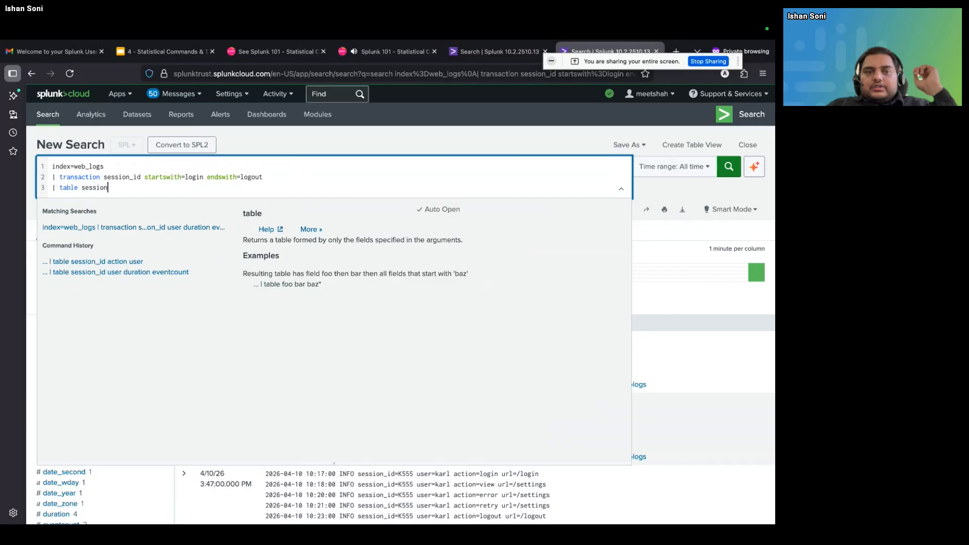
{"action": "type", "text": "_id user duration"}
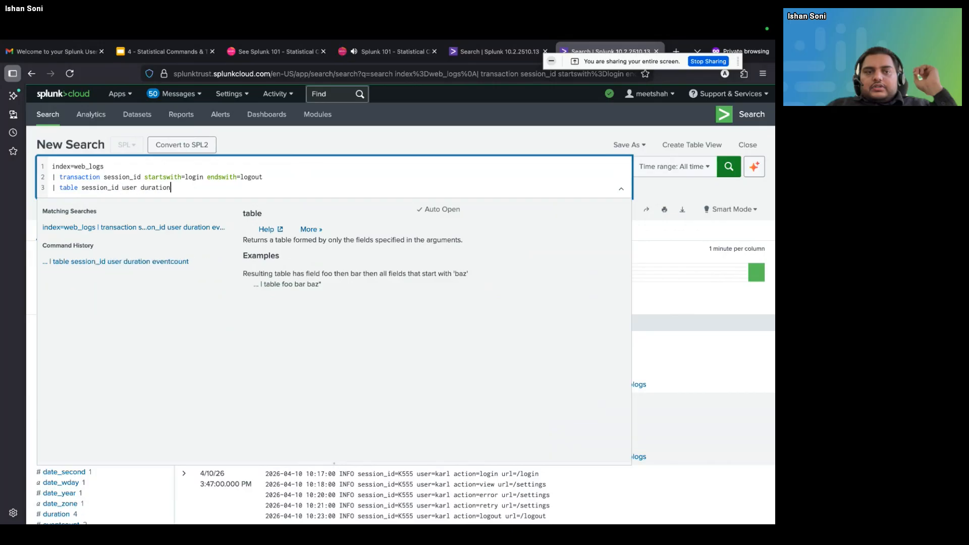
{"action": "type", "text": " eventcount"}
{"action": "key", "text": "Return"}
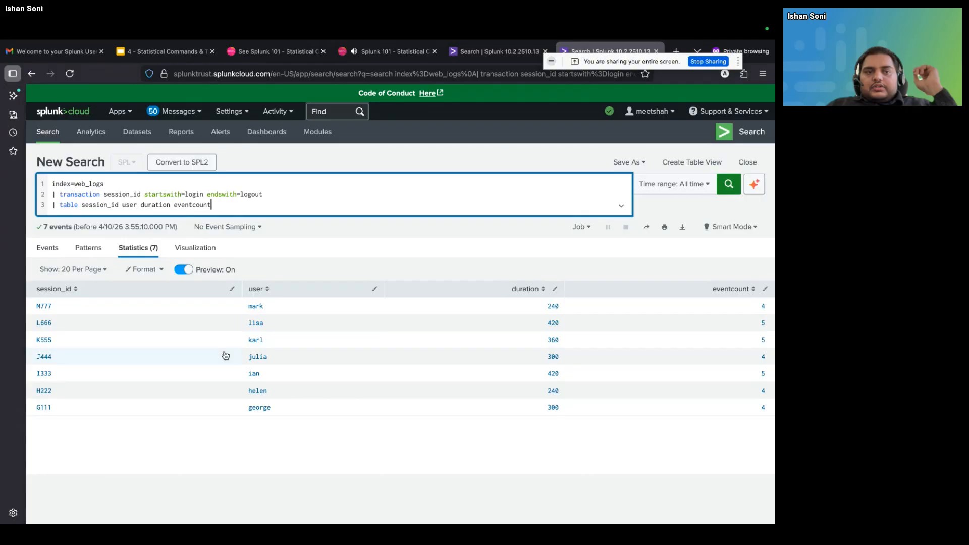
Rerun the search in Verbose Mode and review the grouped session events behind the table
{"action": "left_click", "coordinate": [49, 247]}
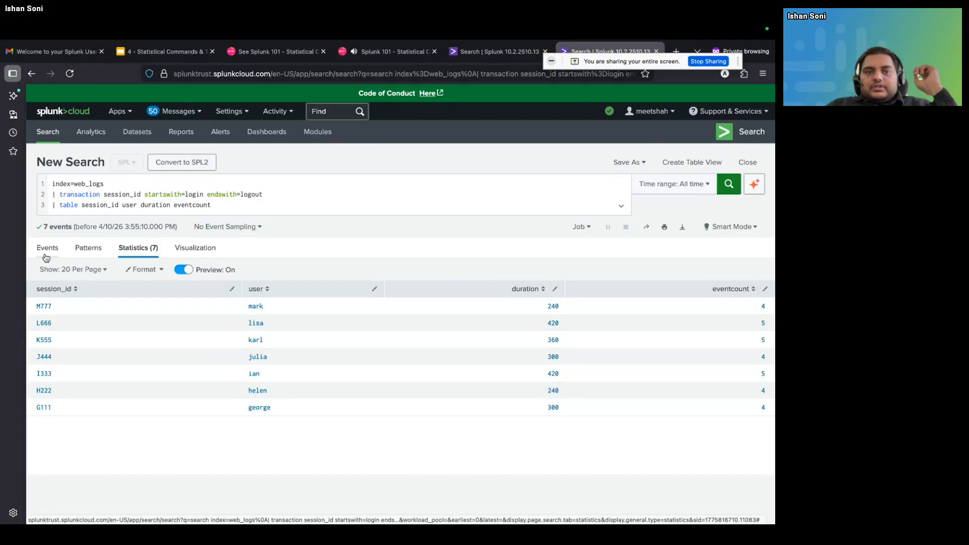
{"action": "left_click", "coordinate": [381, 310]}
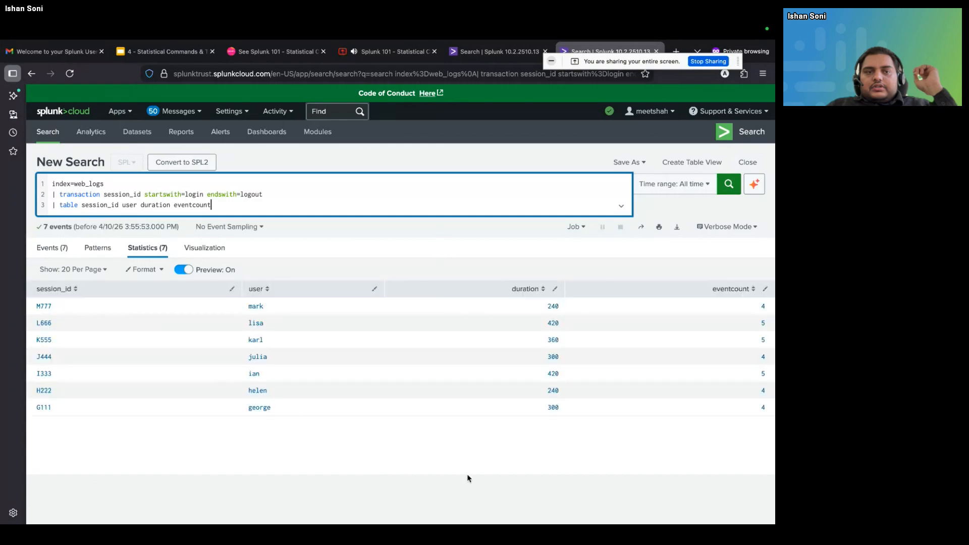
{"action": "left_click", "coordinate": [33, 248]}
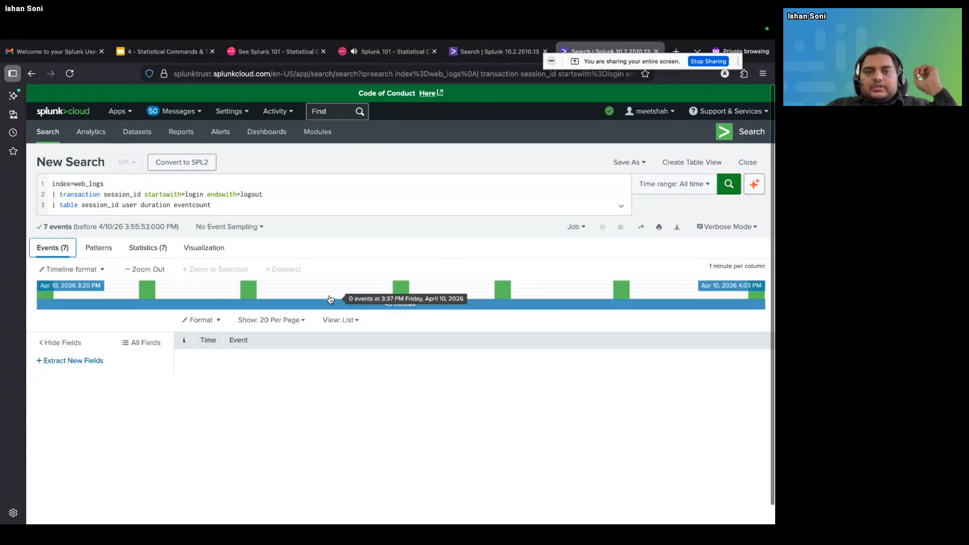
{"action": "scroll", "coordinate": [330, 298], "scroll_direction": "down", "scroll_amount": 3}
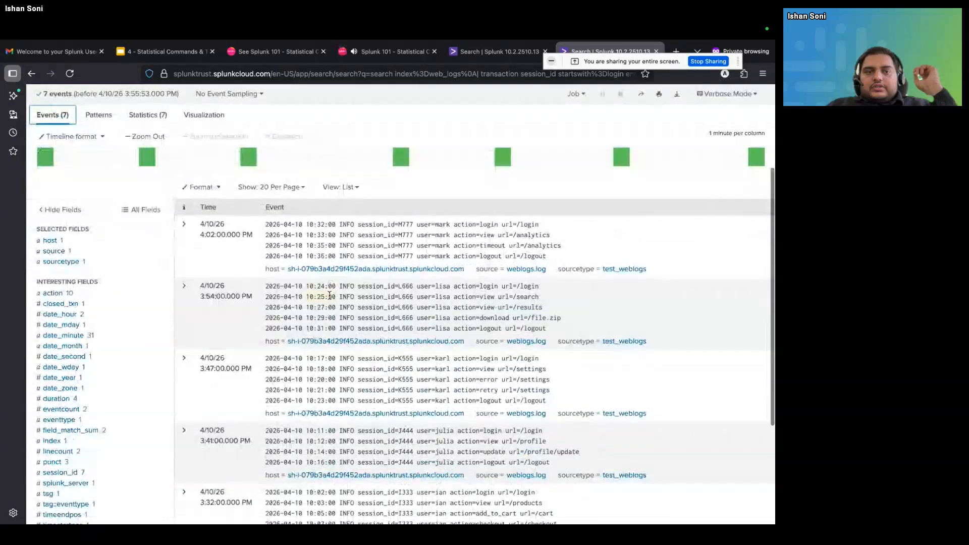
{"action": "scroll", "coordinate": [330, 296], "scroll_direction": "down", "scroll_amount": 2}
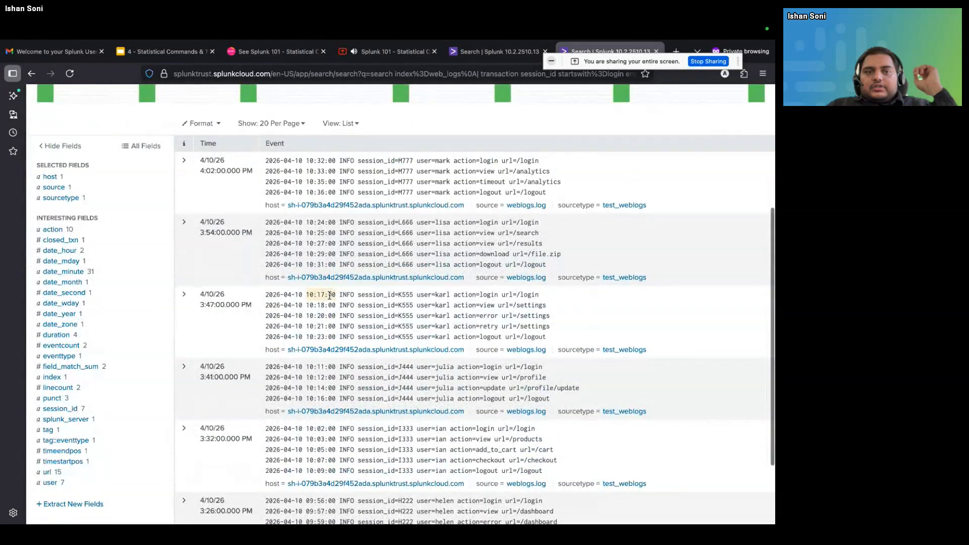
{"action": "scroll", "coordinate": [330, 296], "scroll_direction": "up", "scroll_amount": 3}
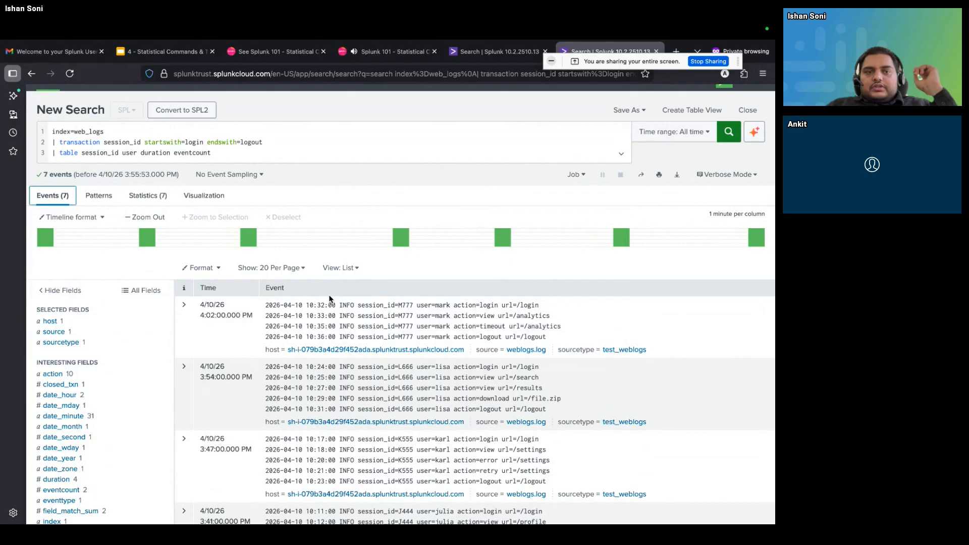
{"action": "scroll", "coordinate": [329, 299], "scroll_direction": "up", "scroll_amount": 2}
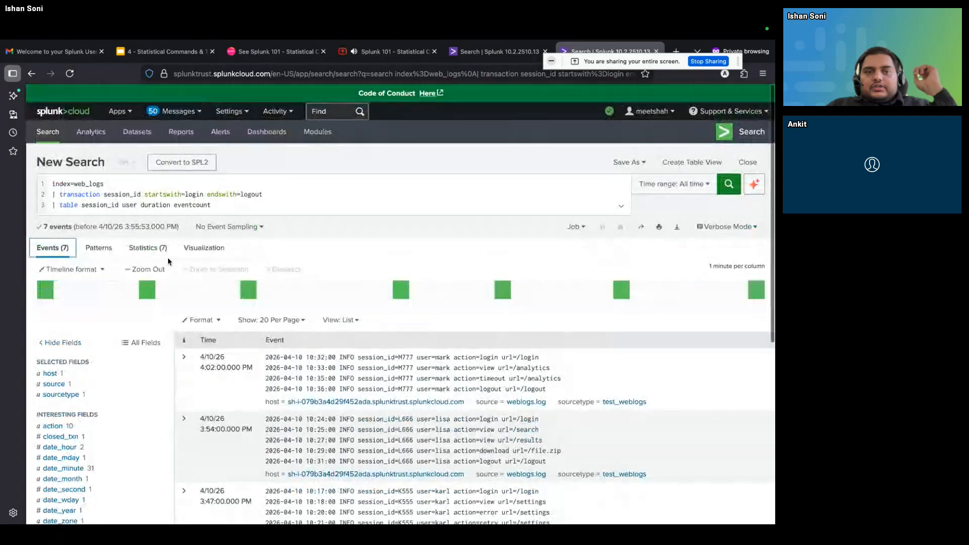
Compare the session statistics table with the underlying grouped events, checking each session's login-to-logout actions against its duration and eventcount
{"action": "left_click", "coordinate": [148, 248]}
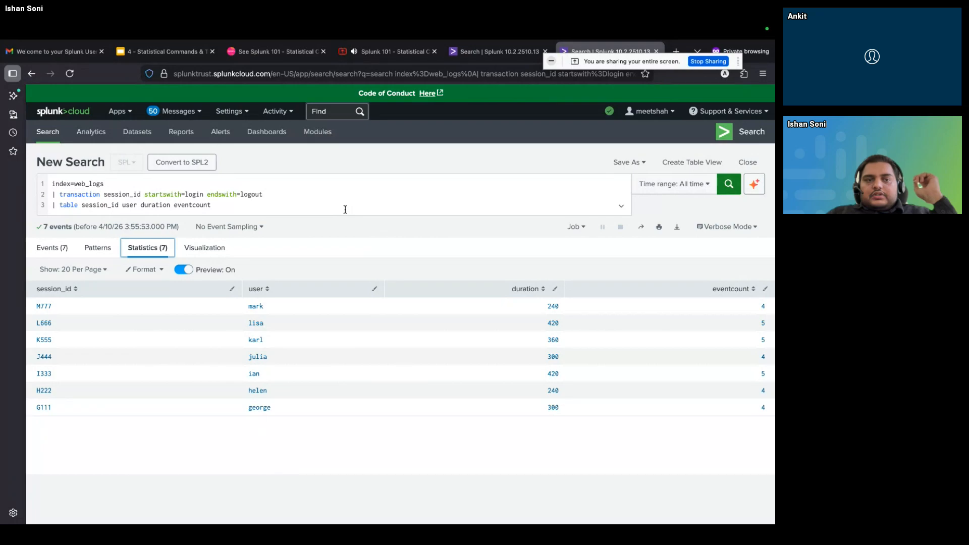
{"action": "left_click", "coordinate": [42, 247]}
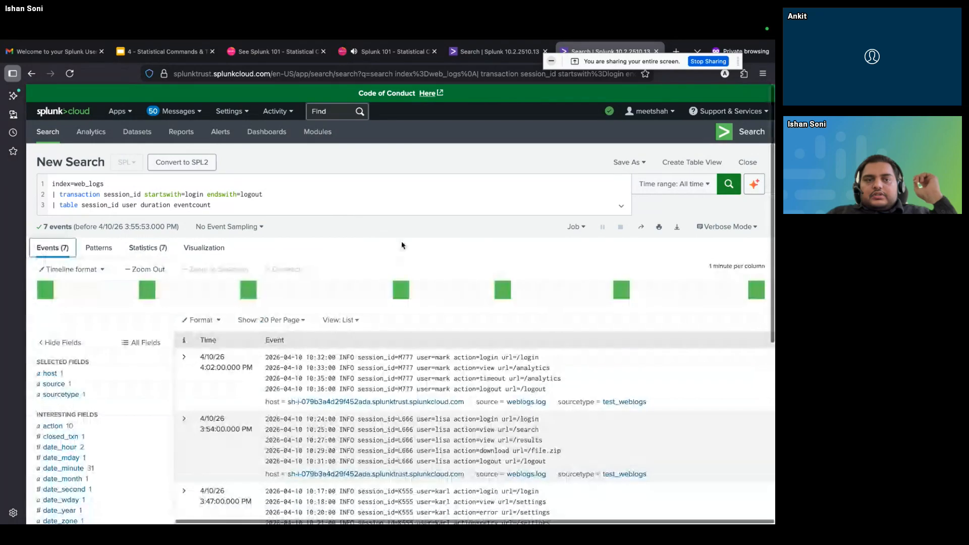
{"action": "scroll", "coordinate": [529, 364], "scroll_direction": "down", "scroll_amount": 3}
{"action": "scroll", "coordinate": [529, 364], "scroll_direction": "down", "scroll_amount": 1}
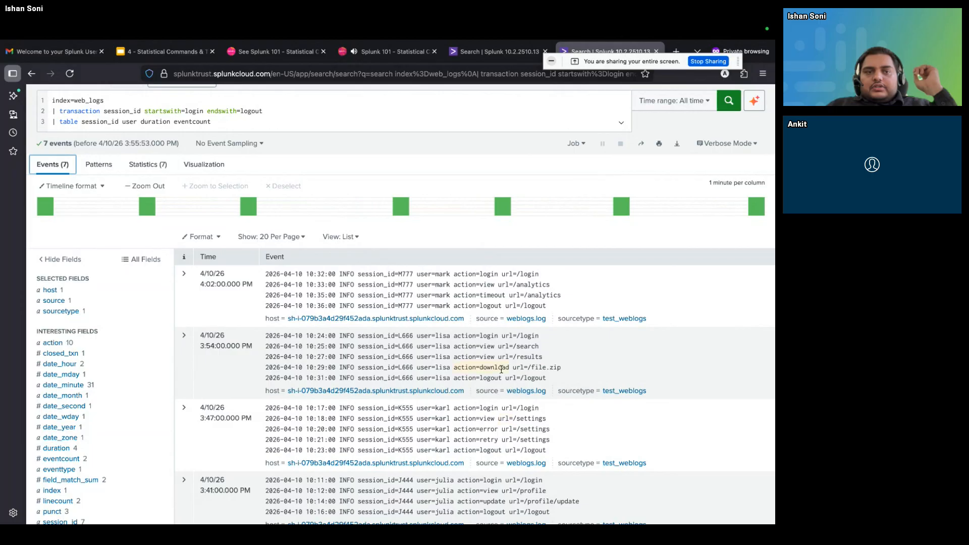
{"action": "scroll", "coordinate": [346, 240], "scroll_direction": "up", "scroll_amount": 3}
{"action": "left_click", "coordinate": [151, 248]}
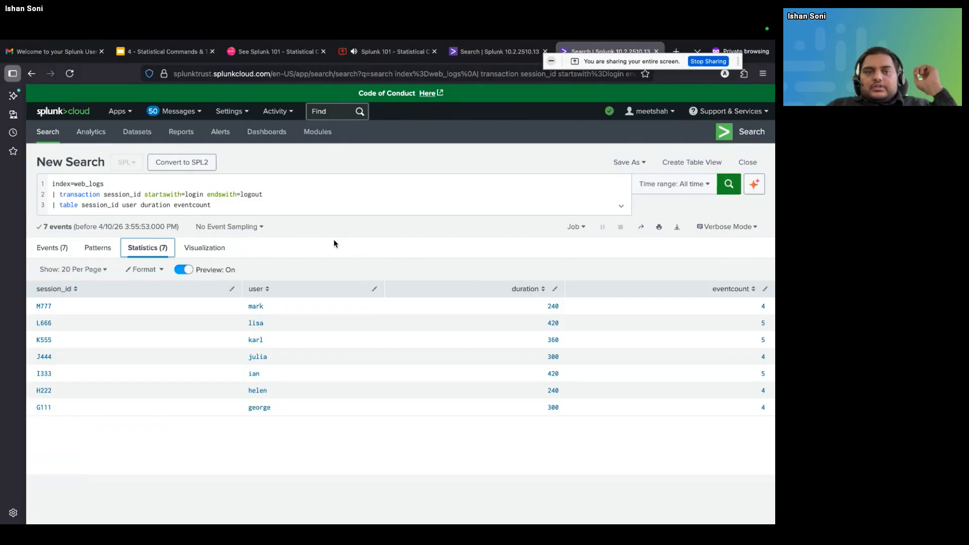
{"action": "right_click", "coordinate": [55, 255]}
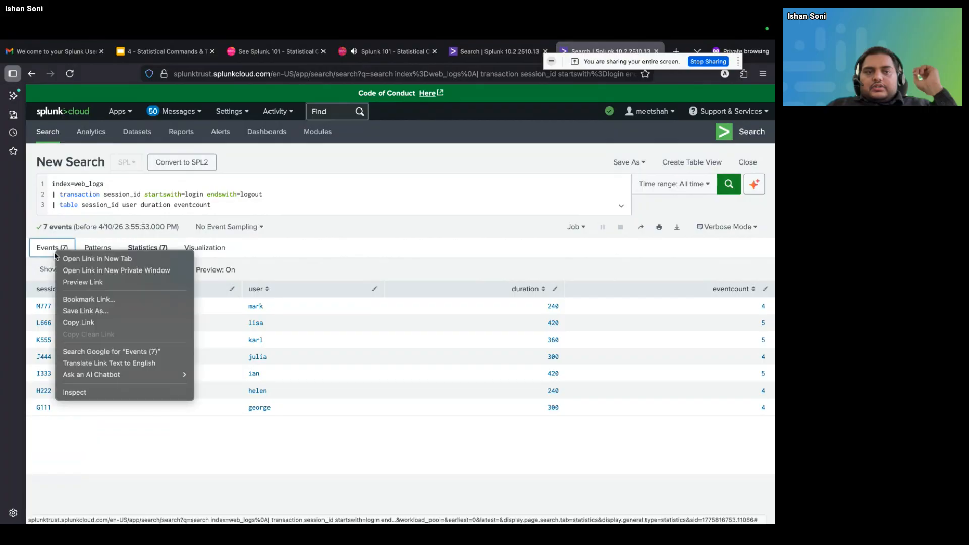
{"action": "left_click", "coordinate": [56, 254]}
{"action": "left_click", "coordinate": [53, 249]}
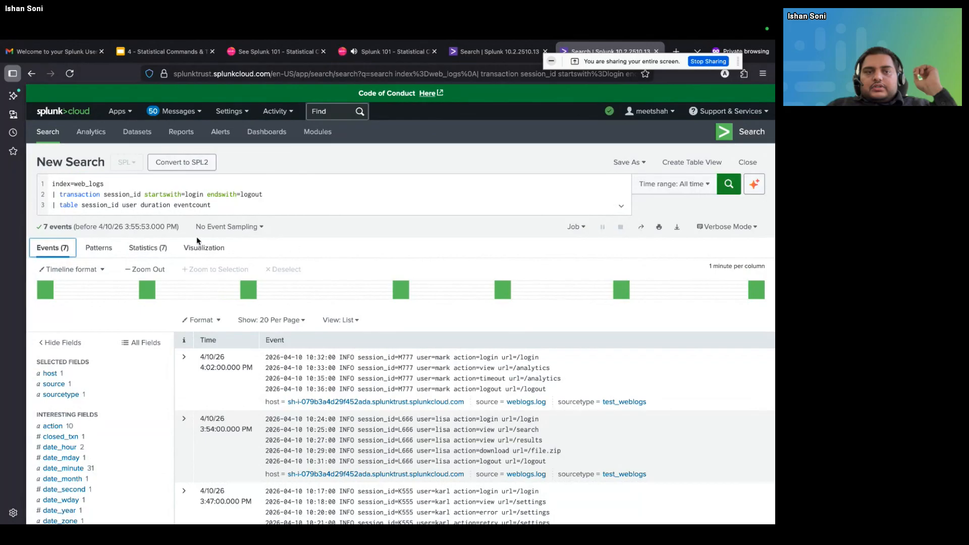
{"action": "left_click", "coordinate": [163, 248]}
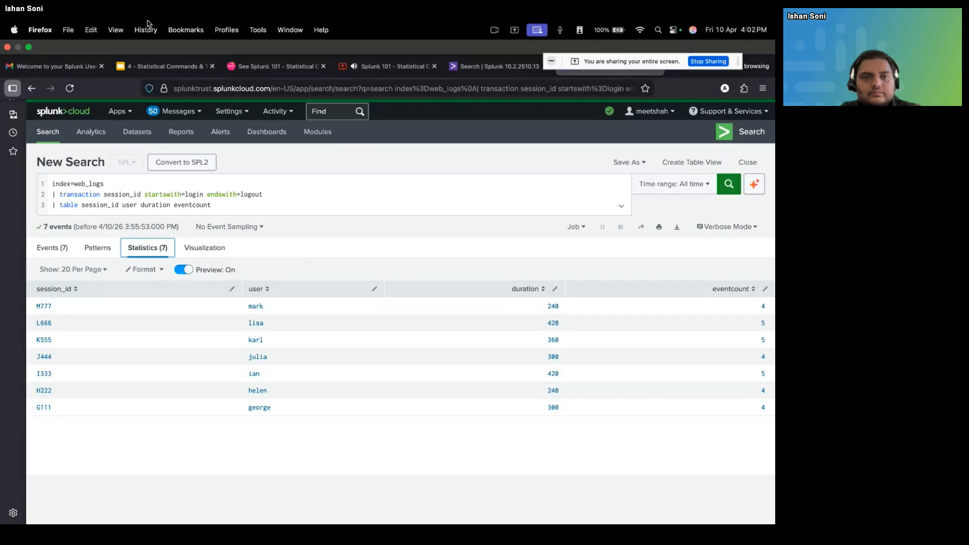
Switch to the Google Slides deck on Statistical Commands & Transforming Searches, at the eval, where & transaction slide
{"action": "left_click", "coordinate": [159, 64]}
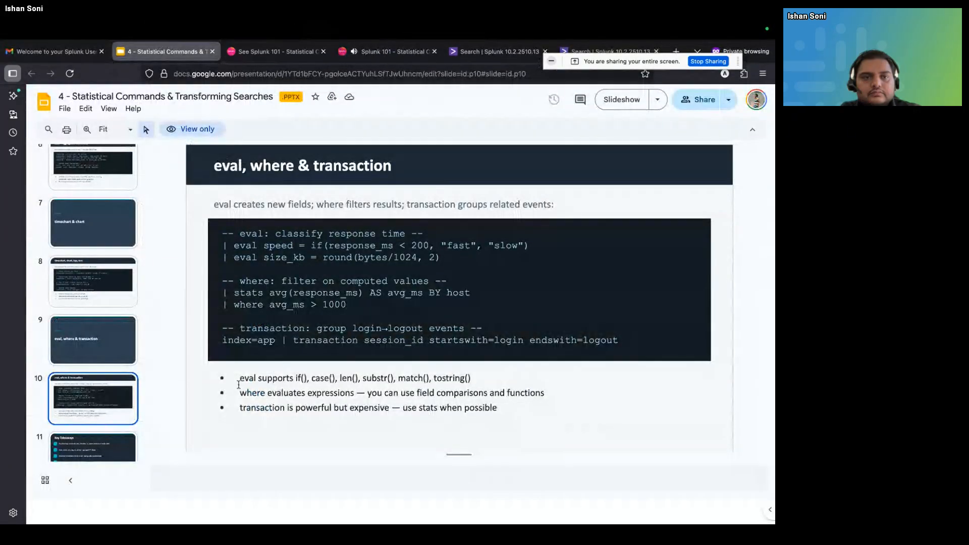